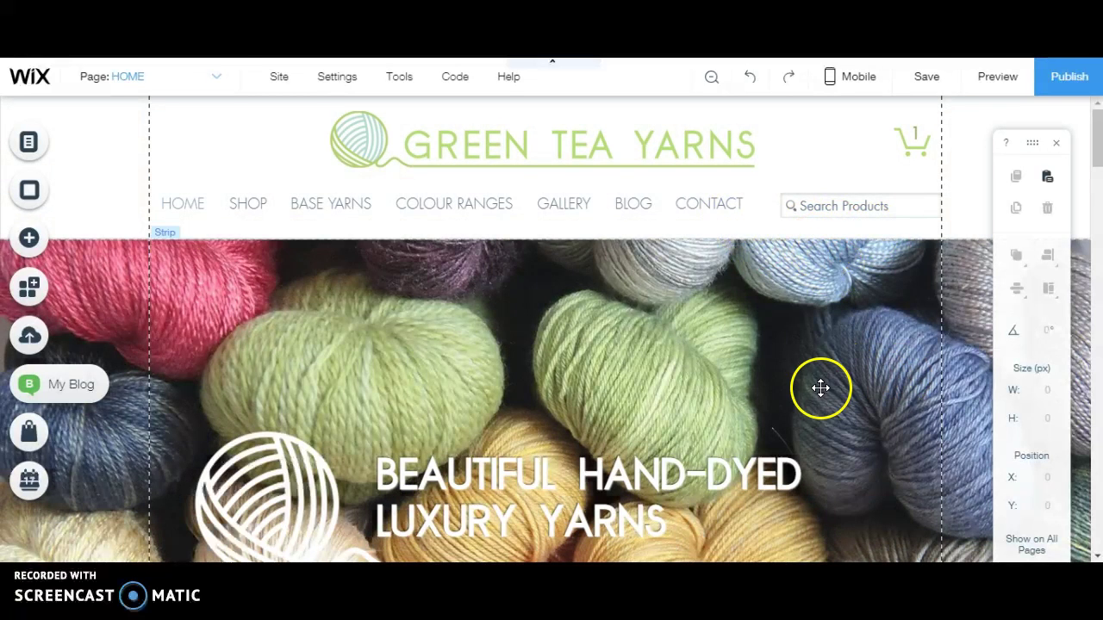
- Open THE FORBIDDEN GARDEN page from the site's page list under COLOUR RANGES
left_click(218, 80)
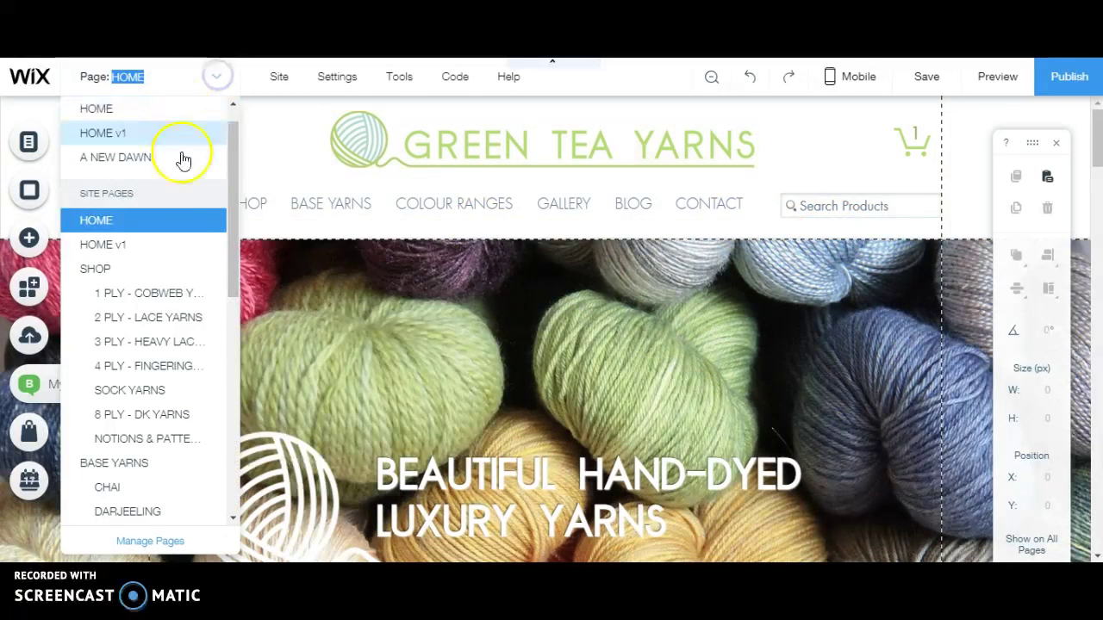
scroll(172, 288, "down", 2)
scroll(164, 250, "up", 3)
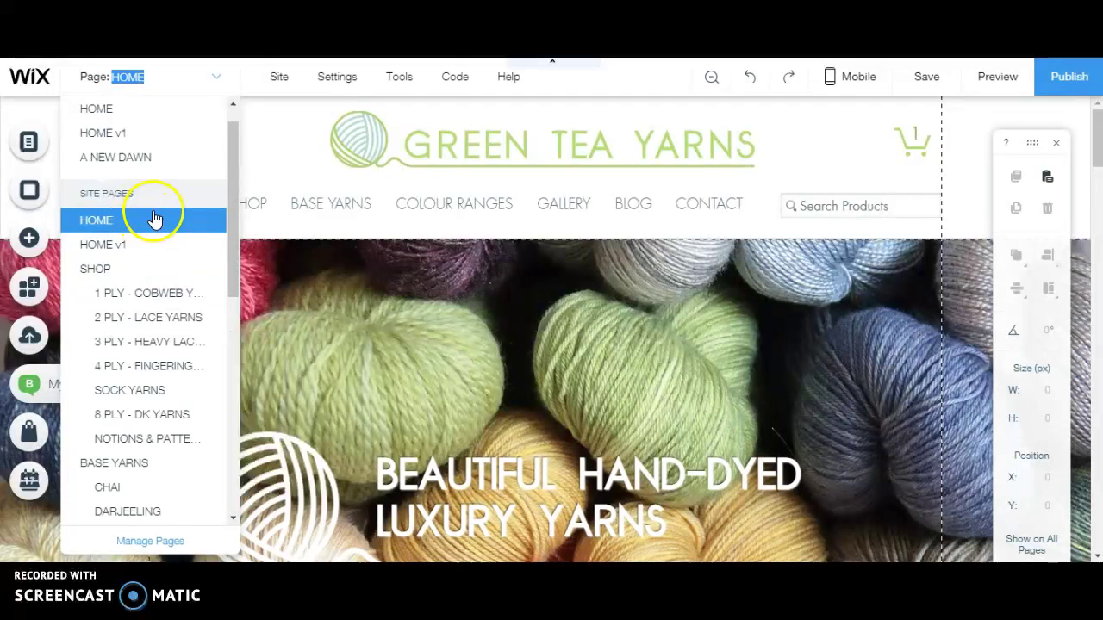
scroll(209, 221, "down", 4)
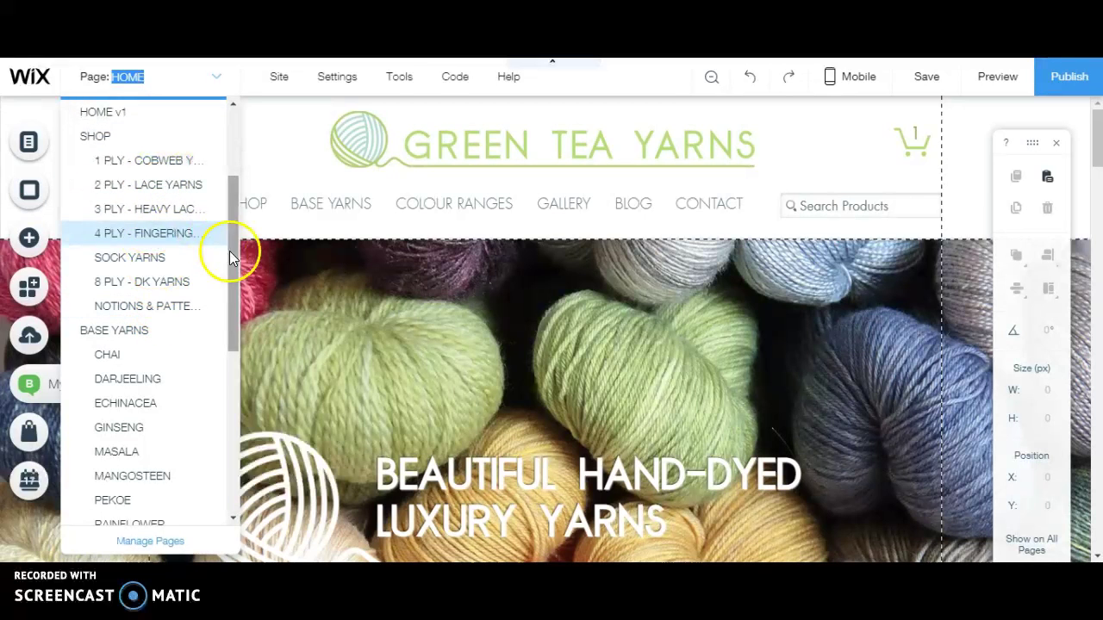
scroll(204, 254, "down", 4)
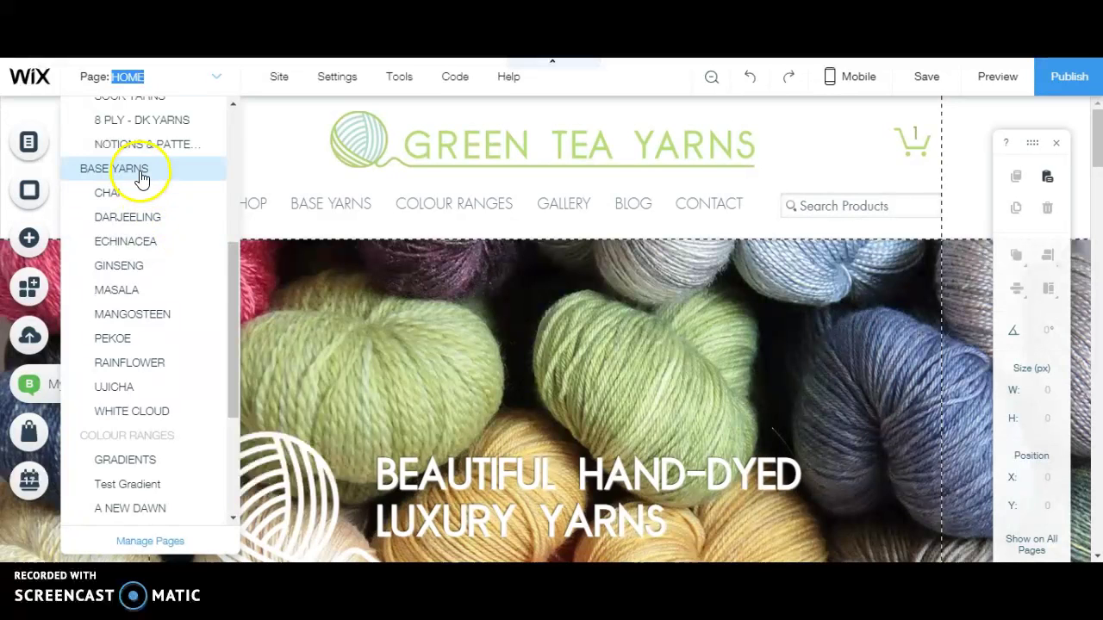
scroll(146, 185, "down", 3)
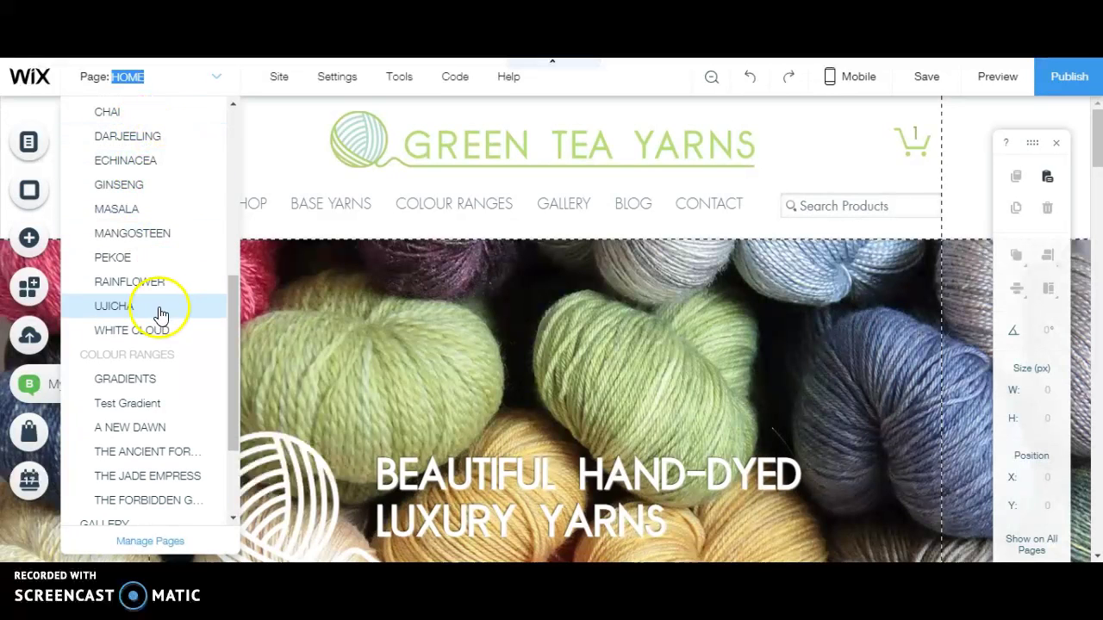
scroll(156, 288, "up", 2)
scroll(158, 296, "up", 1)
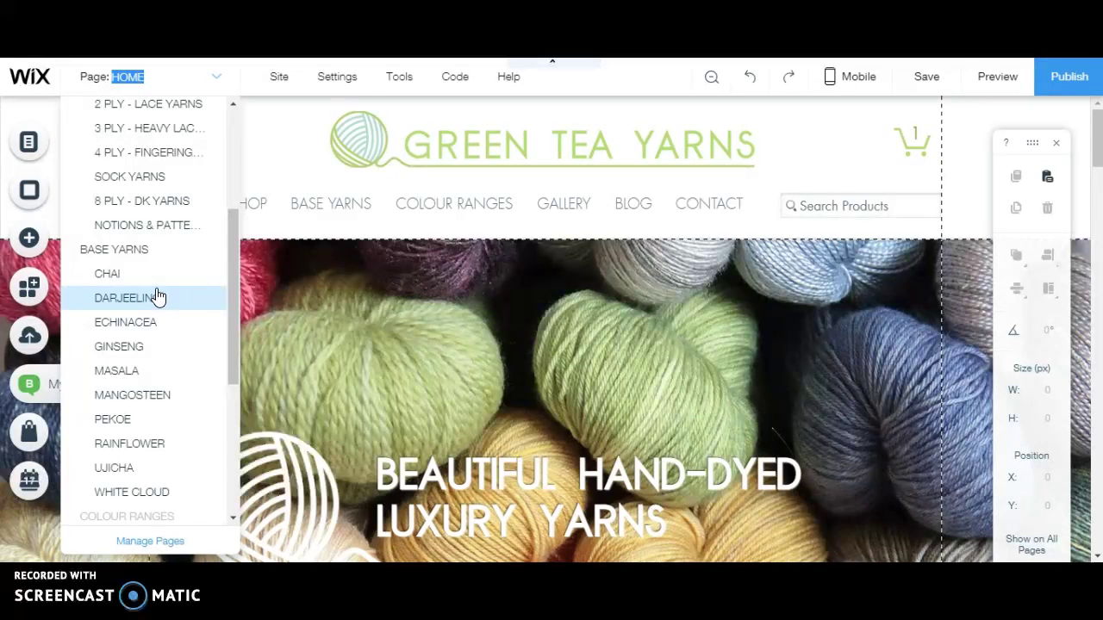
scroll(155, 253, "down", 2)
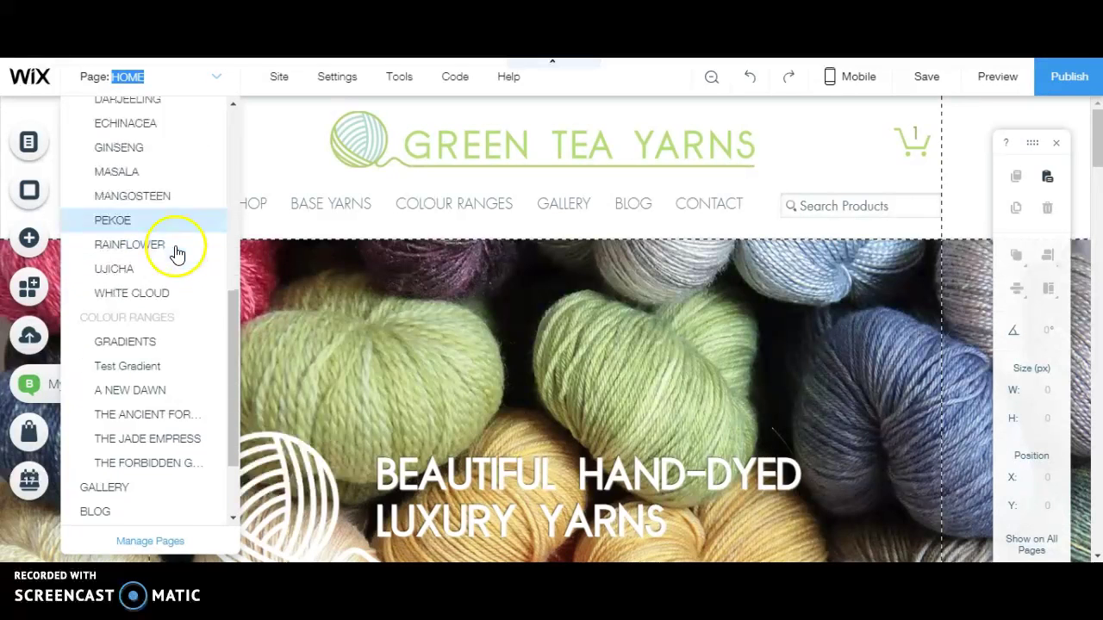
scroll(177, 253, "down", 1)
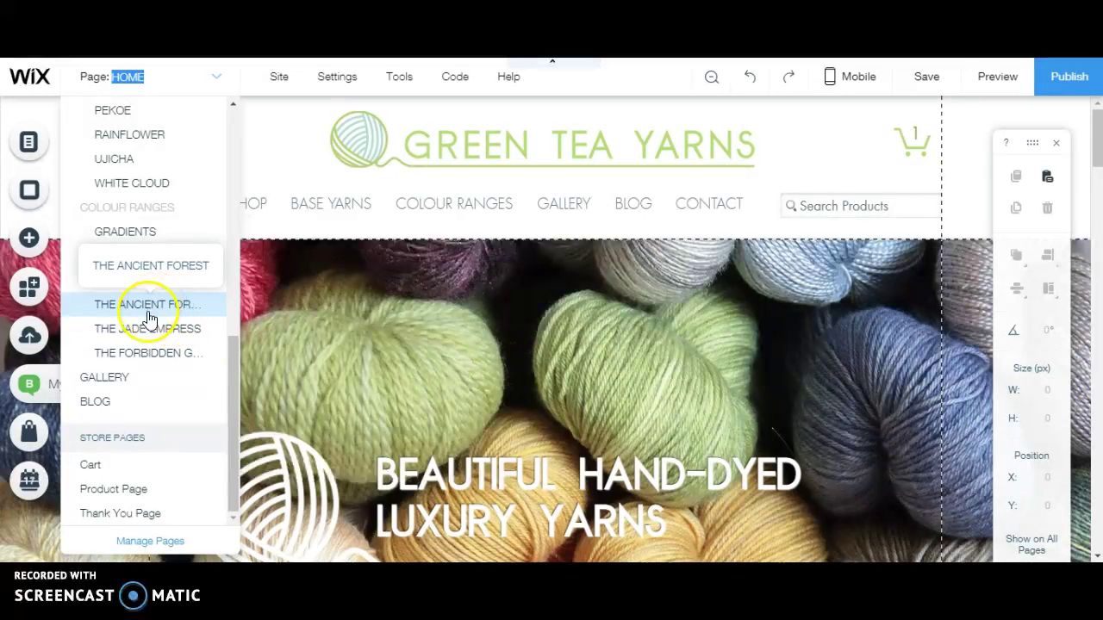
left_click(146, 351)
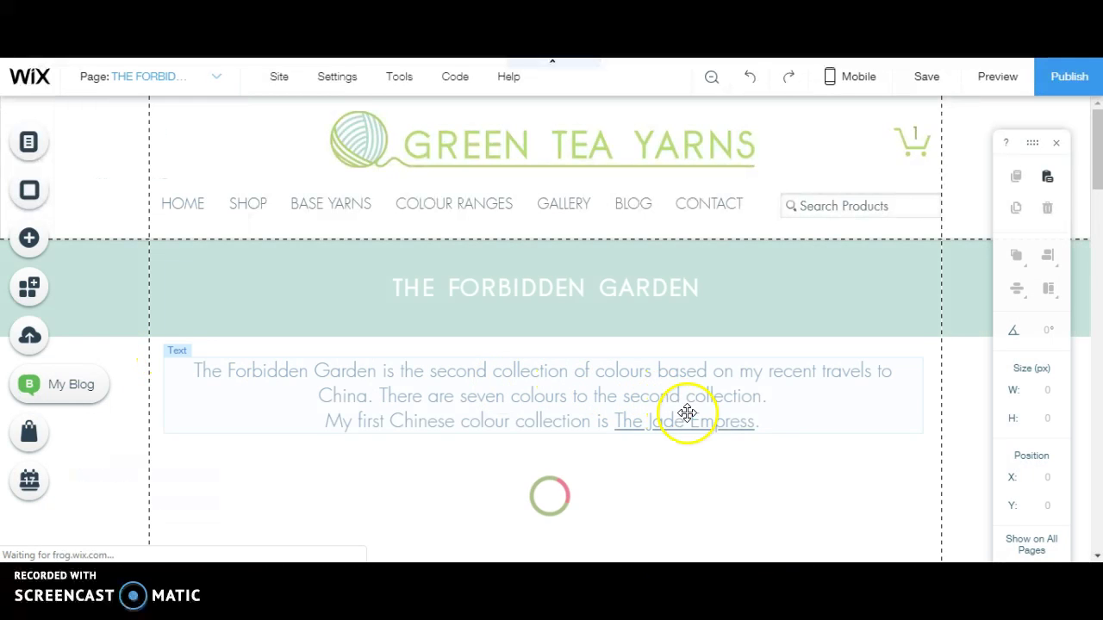
- Duplicate THE FORBIDDEN GARDEN page in the site menu
scroll(664, 406, "down", 1)
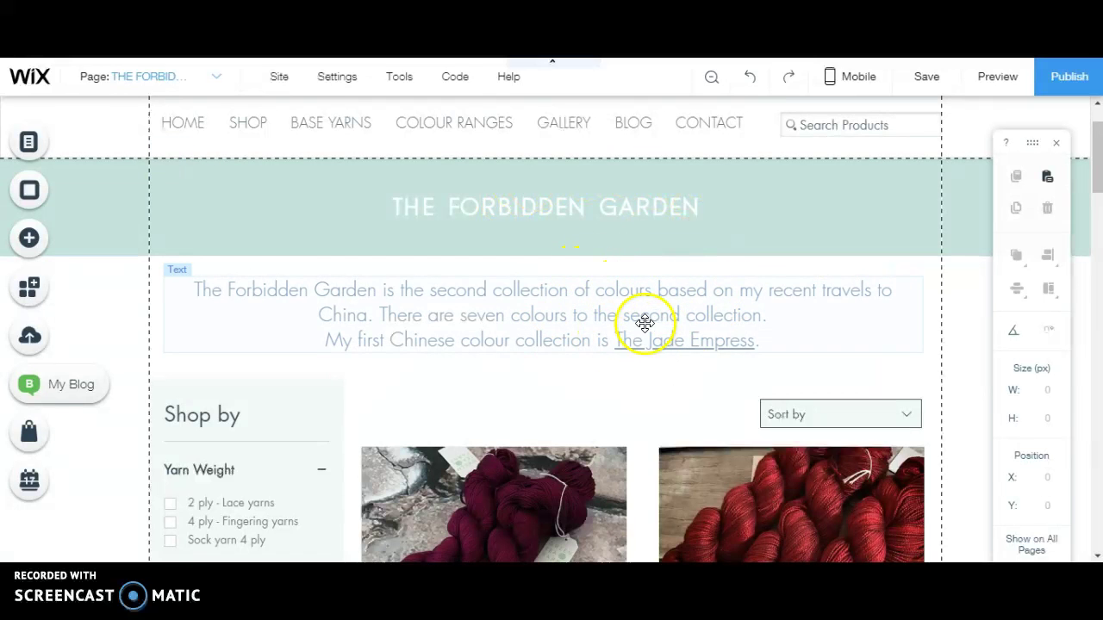
scroll(646, 322, "down", 3)
scroll(389, 290, "down", 2)
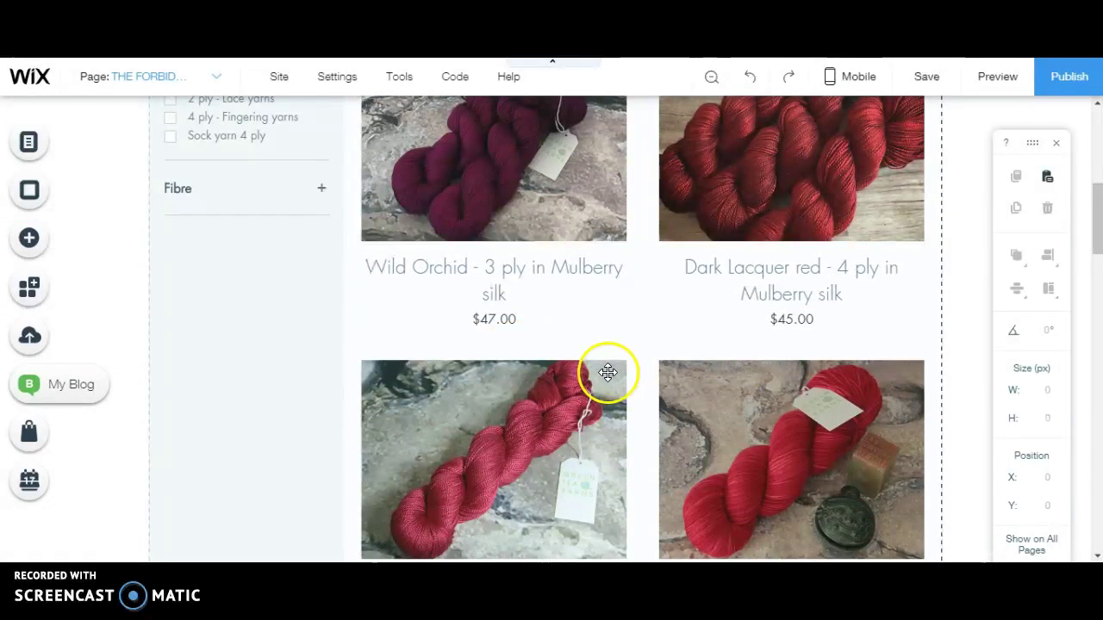
scroll(599, 380, "up", 3)
scroll(598, 381, "up", 3)
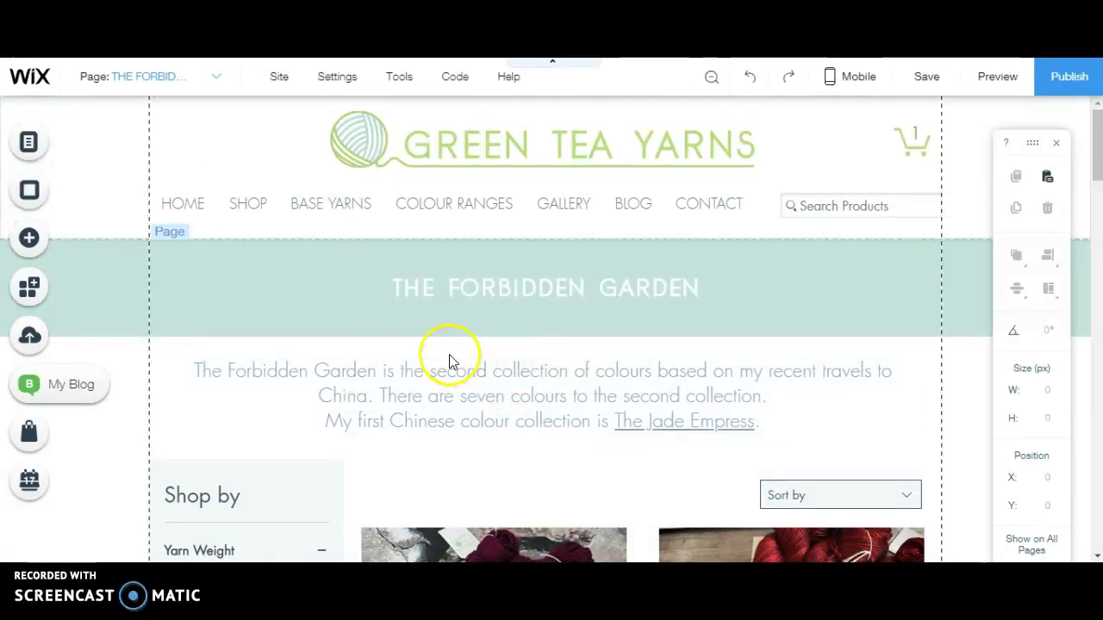
left_click(216, 77)
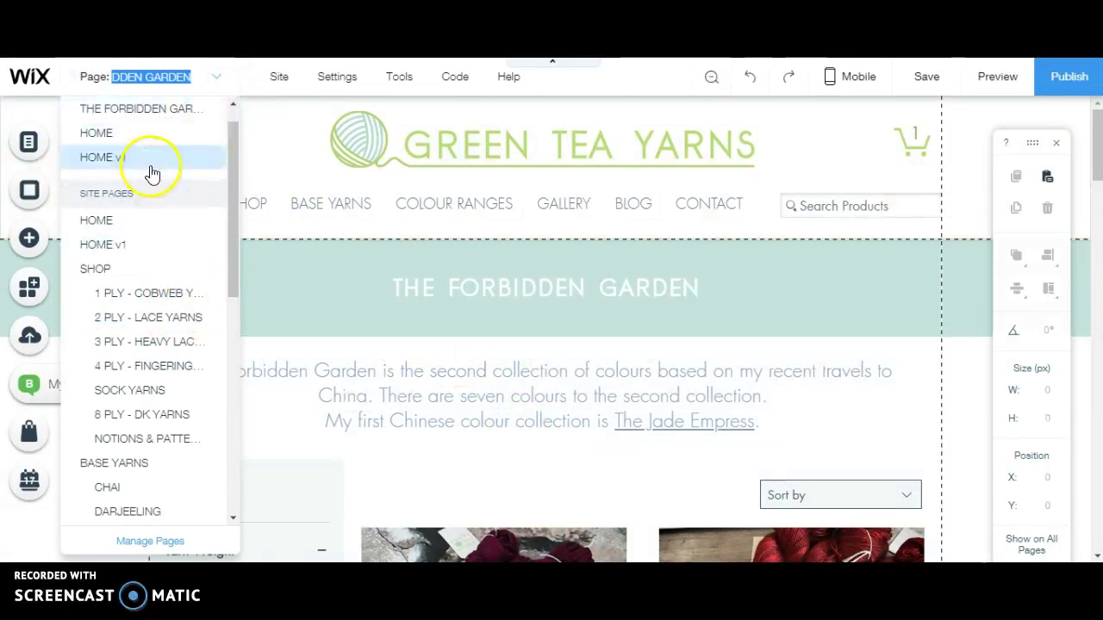
left_click(151, 542)
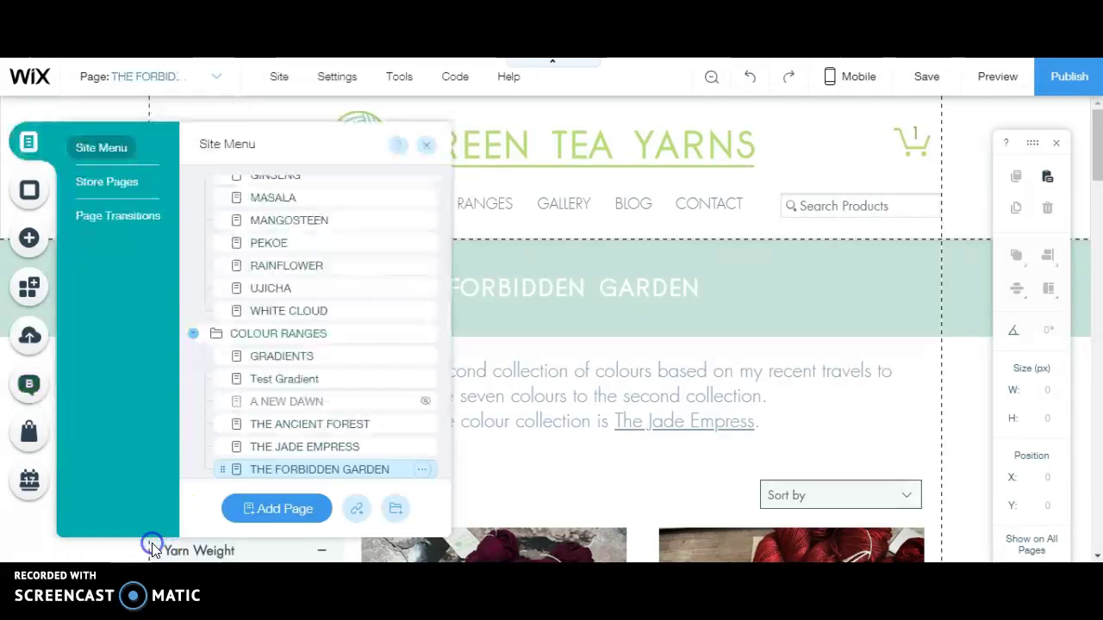
scroll(327, 396, "down", 2)
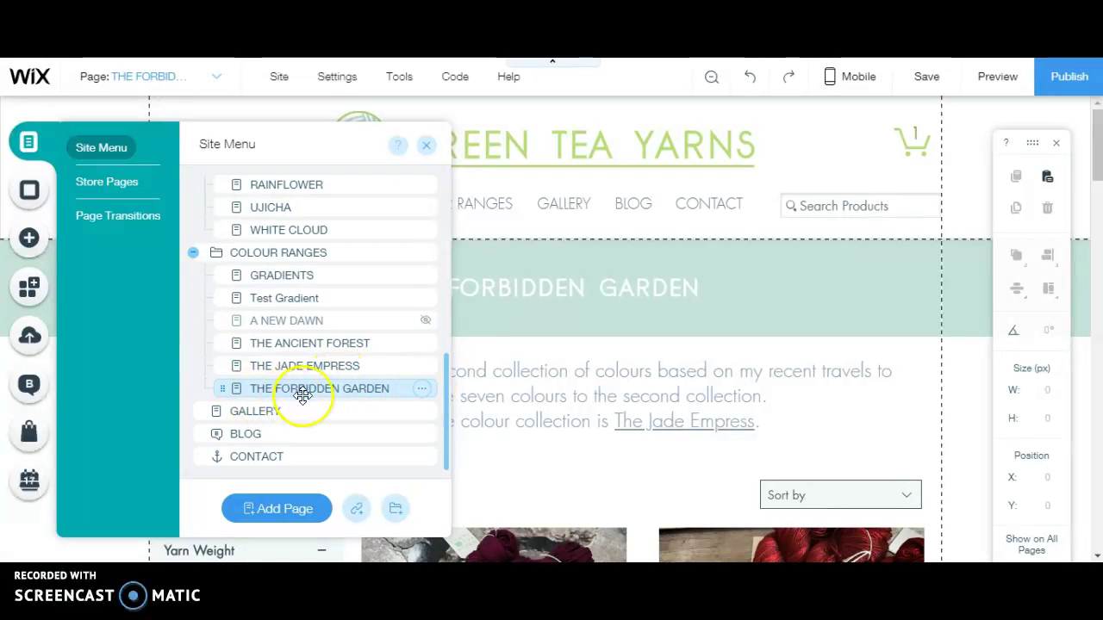
left_click(424, 392)
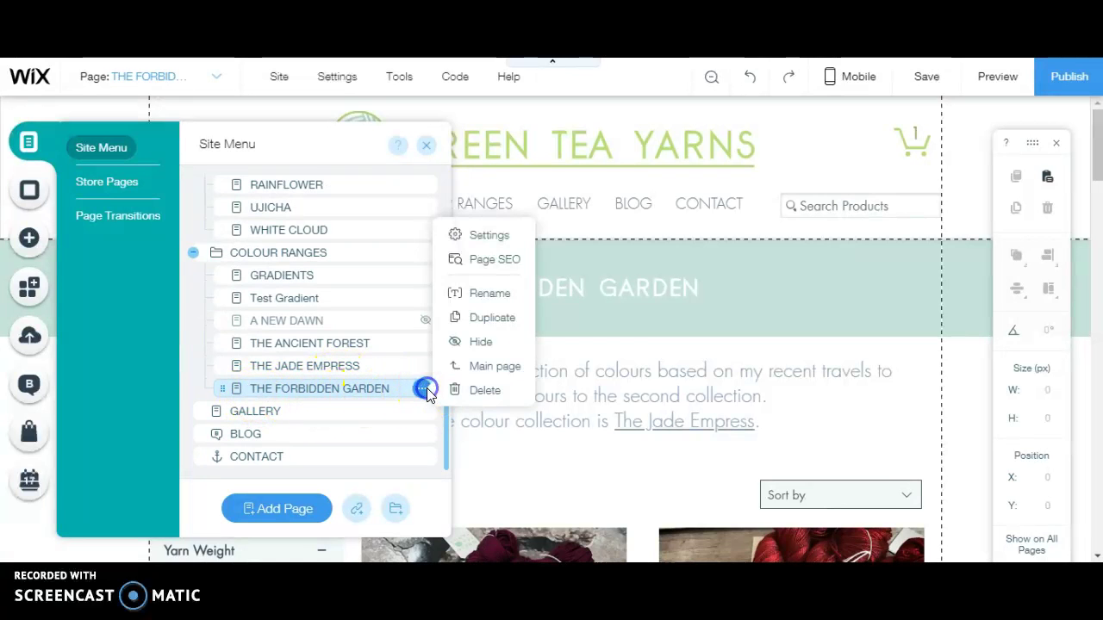
left_click(502, 329)
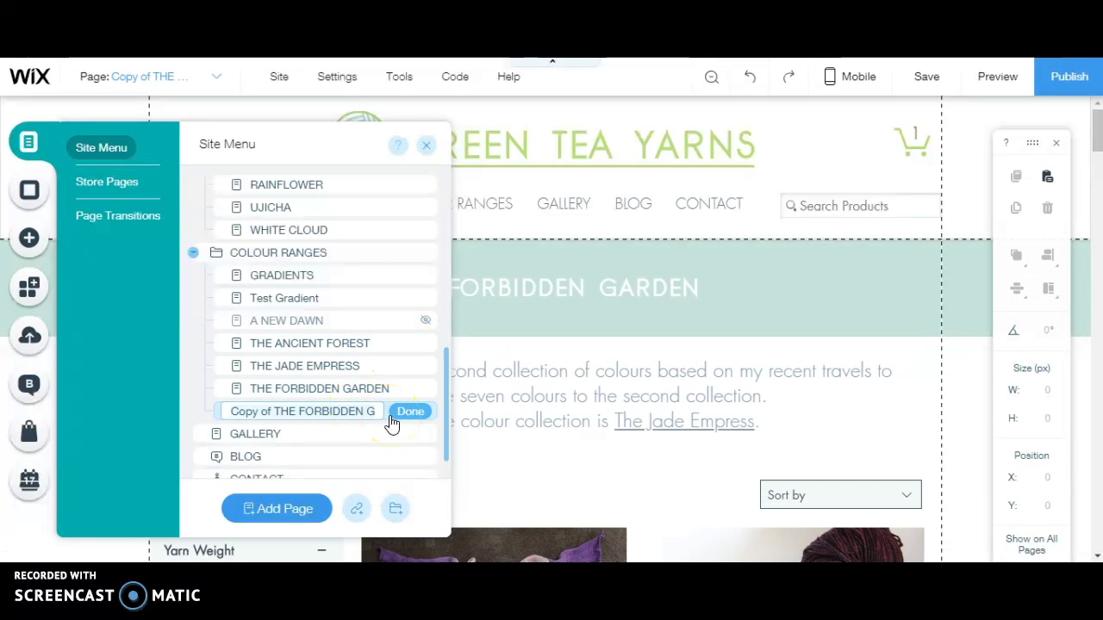
- Name the duplicated page THE ANCIENT FOREST V2 and close the site menu
type("THE ANCIENT FOREST V2")
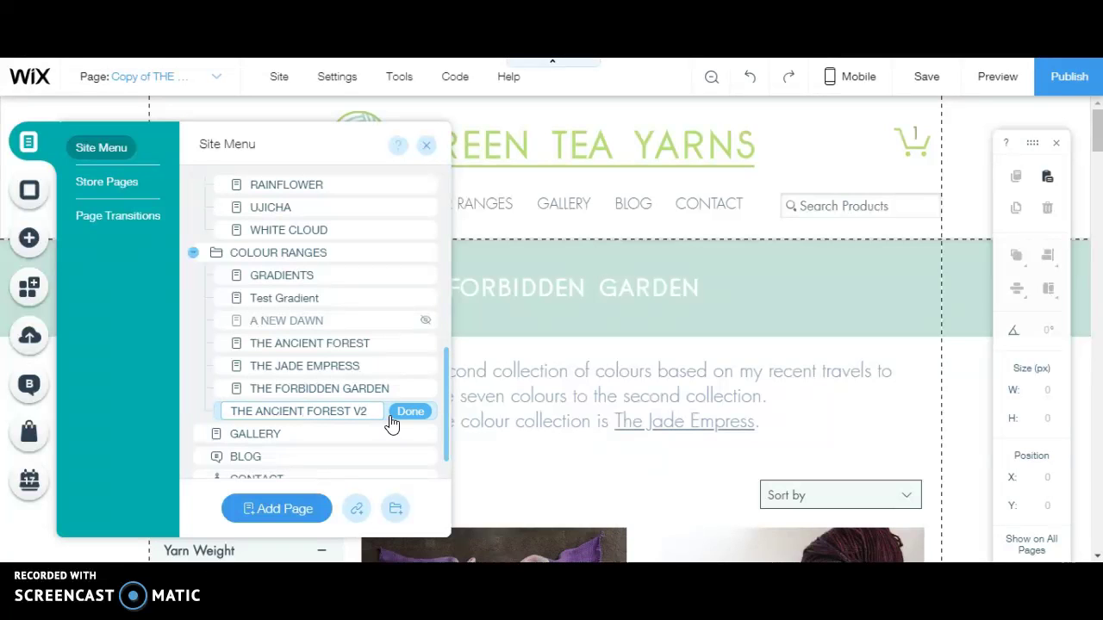
left_click(410, 413)
left_click(410, 415)
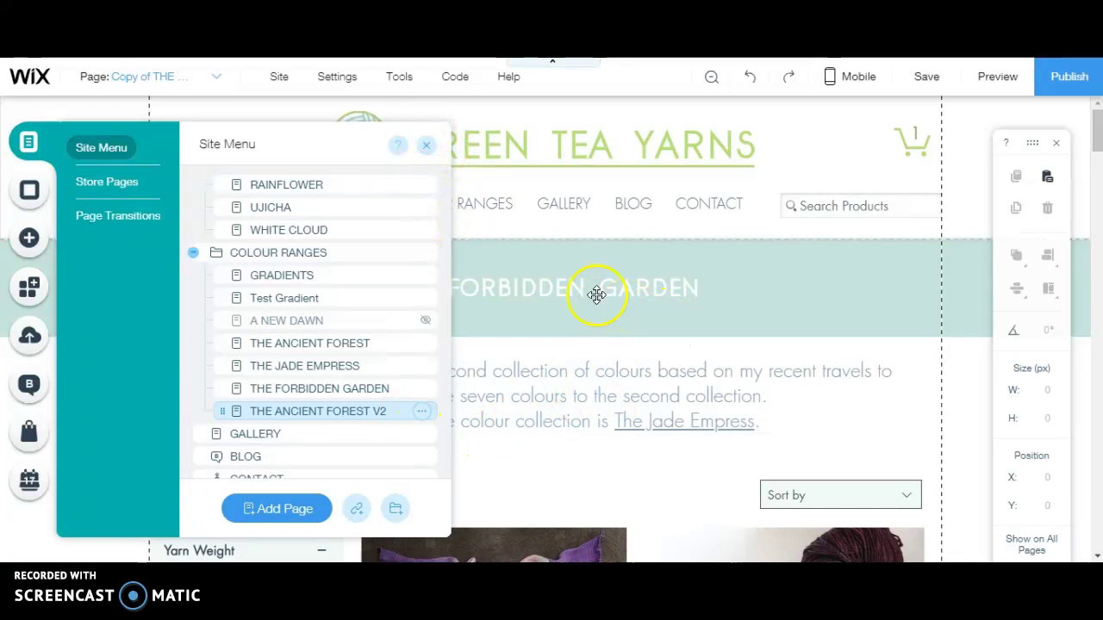
left_click(426, 149)
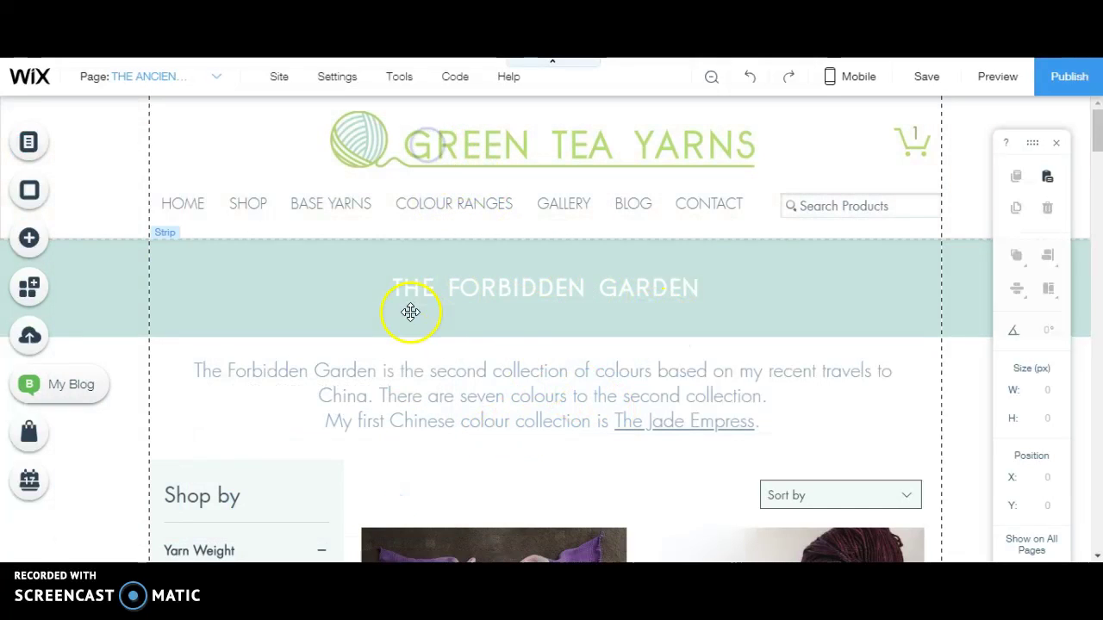
- Replace the heading text in the page's title strip with THE ANCIENT FOREST V2
scroll(485, 407, "down", 2)
scroll(485, 406, "up", 2)
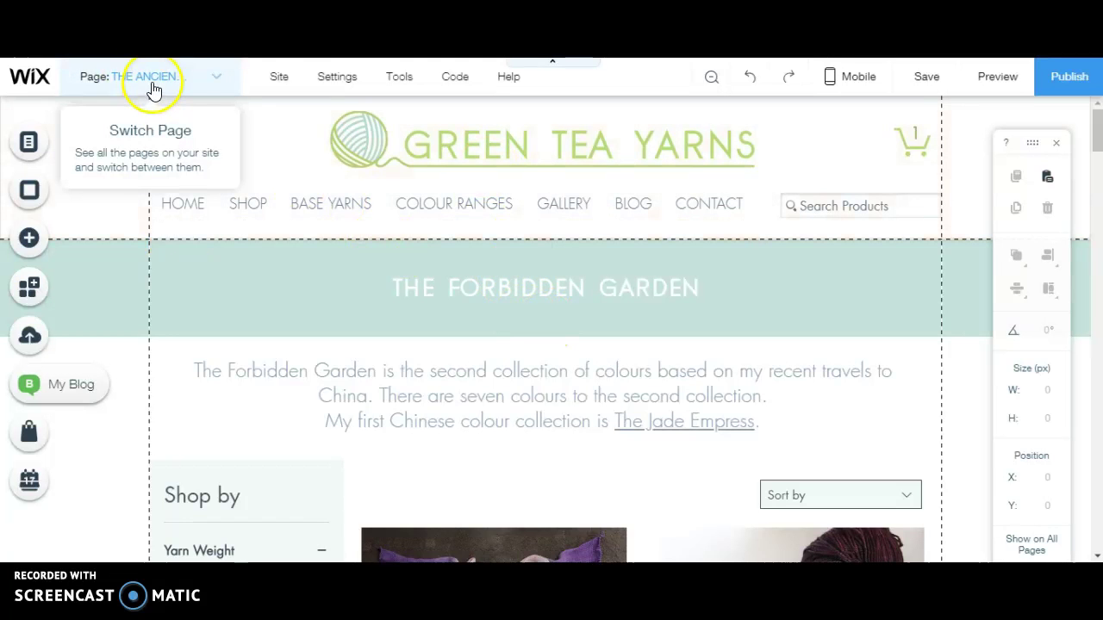
left_click(566, 284)
double_click(568, 285)
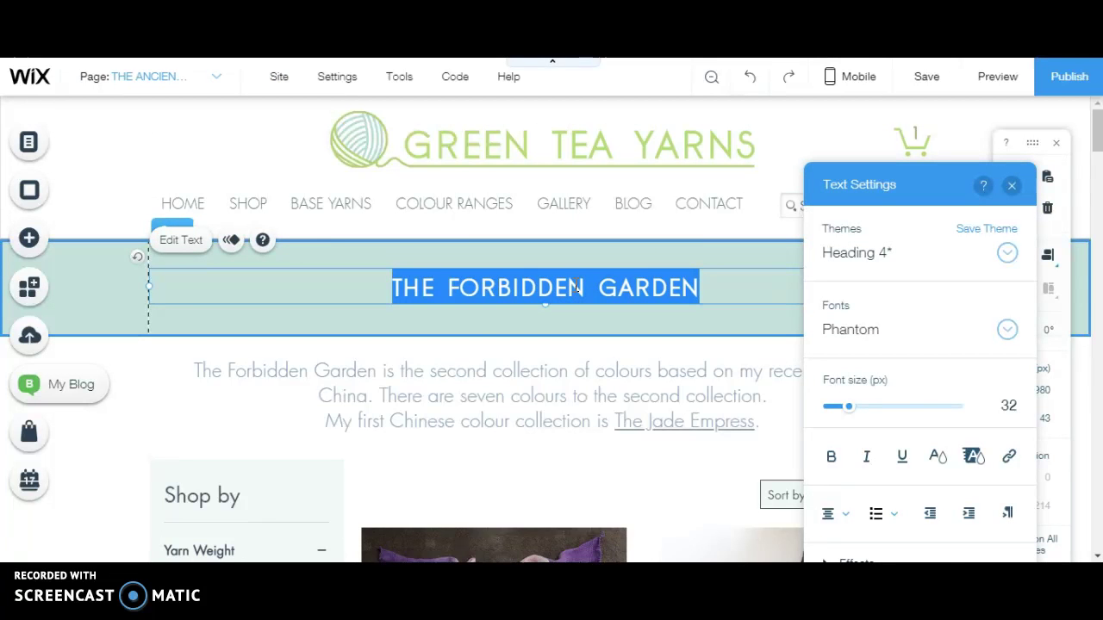
type("THE ANCIENT FORST")
key("BackSpace")
key("BackSpace")
type("EST V2")
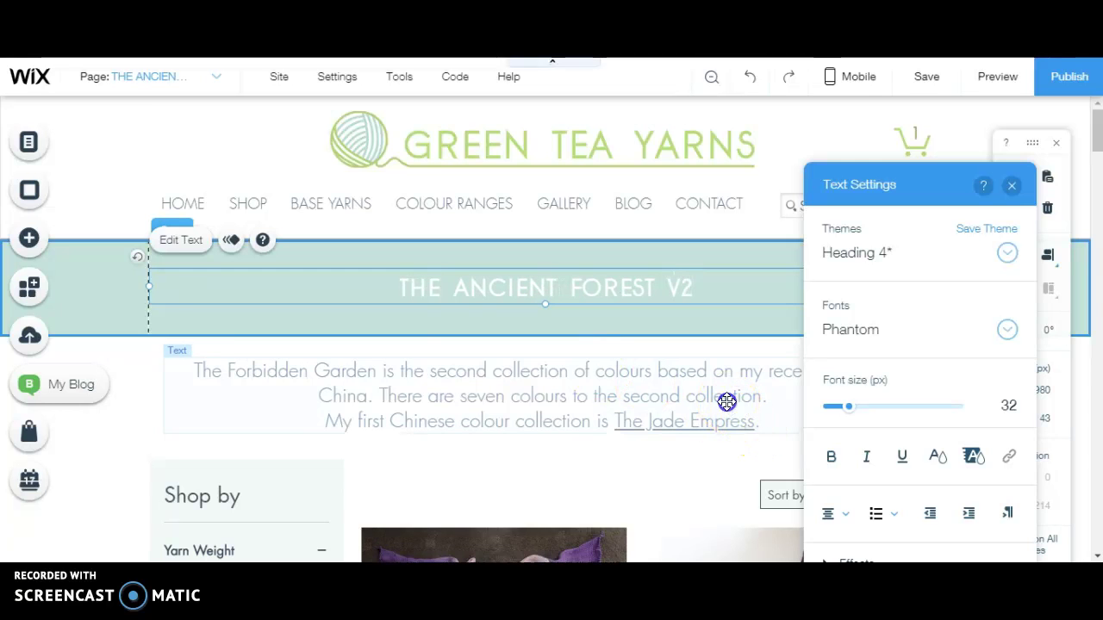
left_click(675, 389)
double_click(488, 369)
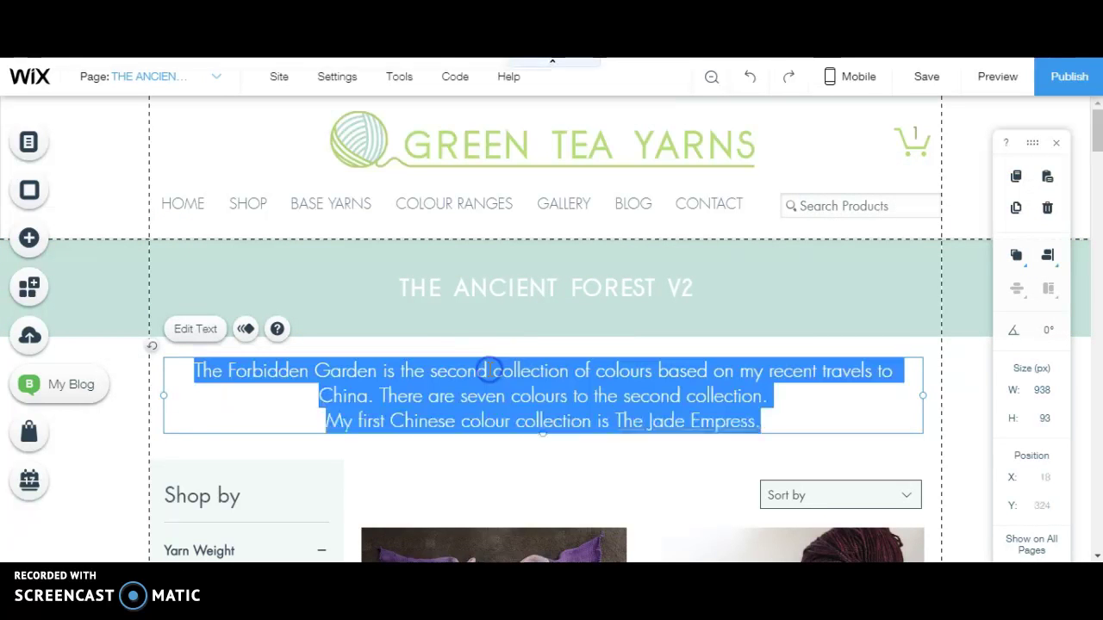
left_click(640, 396)
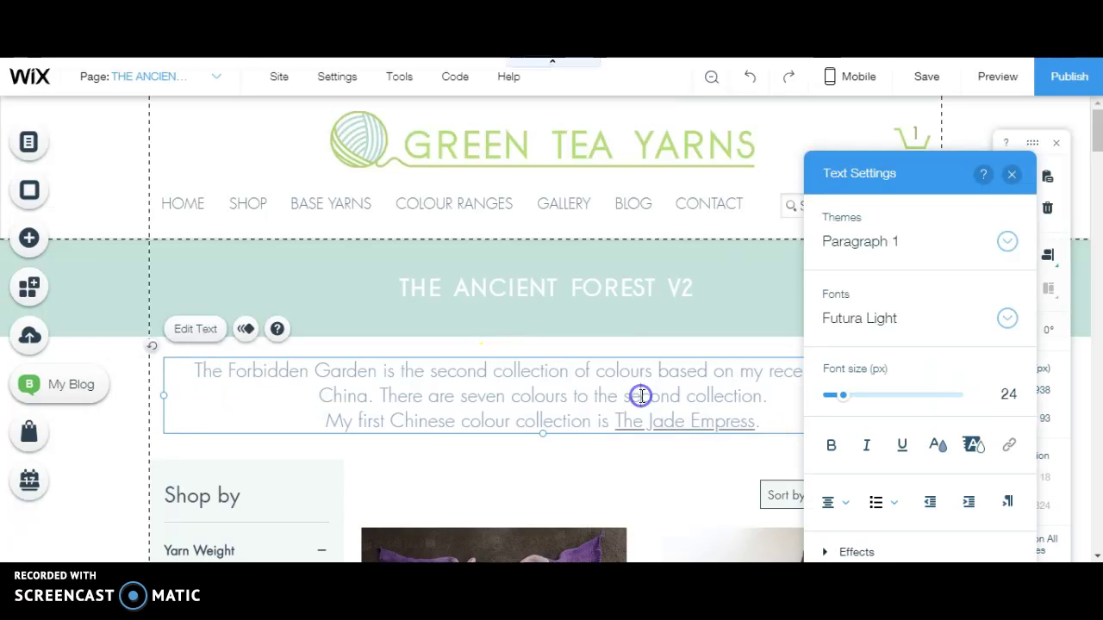
left_click(694, 451)
- Look through the products displayed in the duplicated page's grid gallery
scroll(684, 450, "down", 1)
scroll(683, 416, "down", 3)
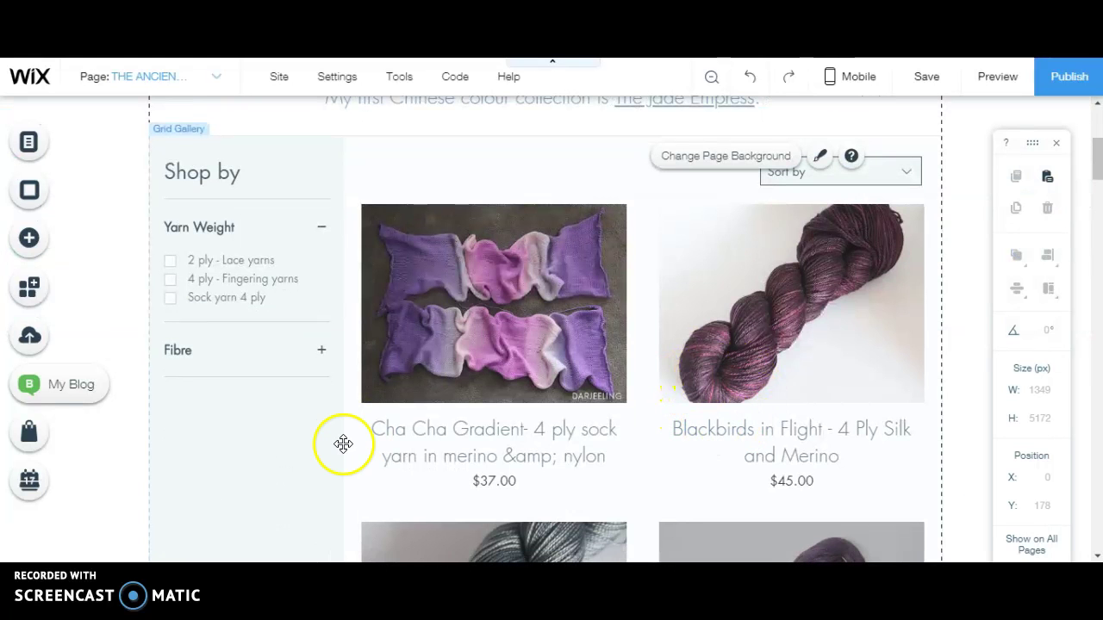
scroll(431, 422, "up", 4)
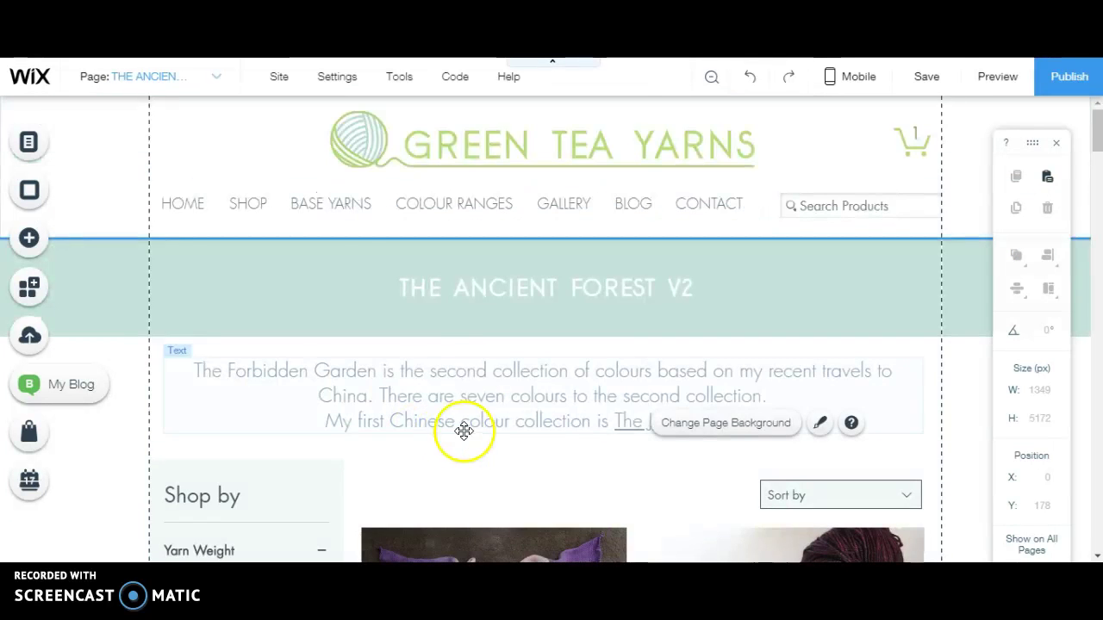
scroll(535, 396, "down", 4)
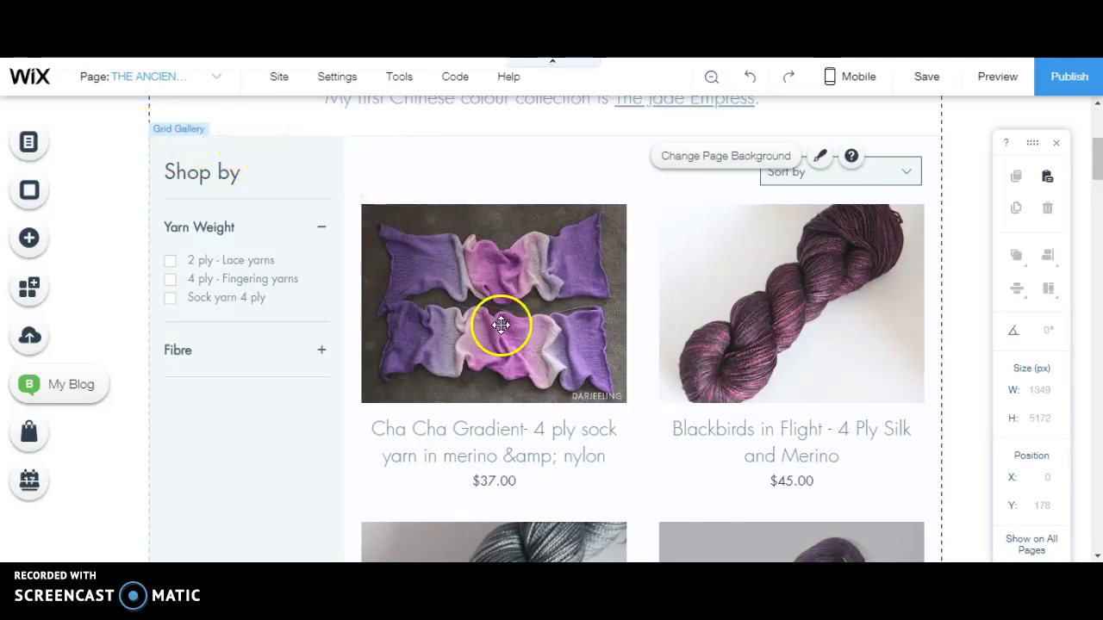
scroll(613, 376, "down", 8)
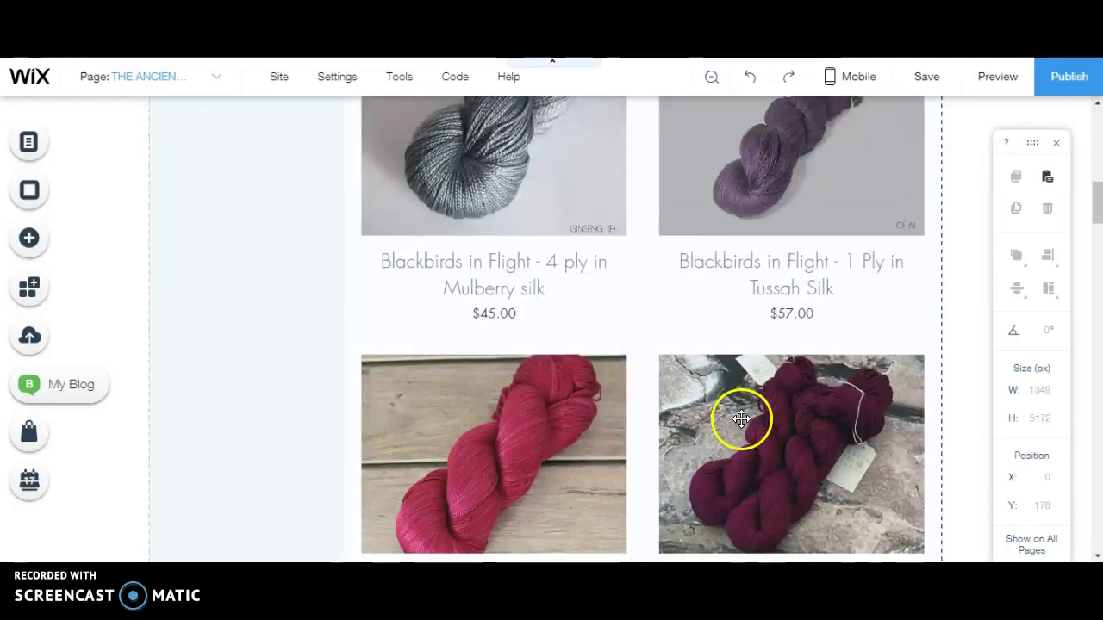
scroll(734, 415, "down", 12)
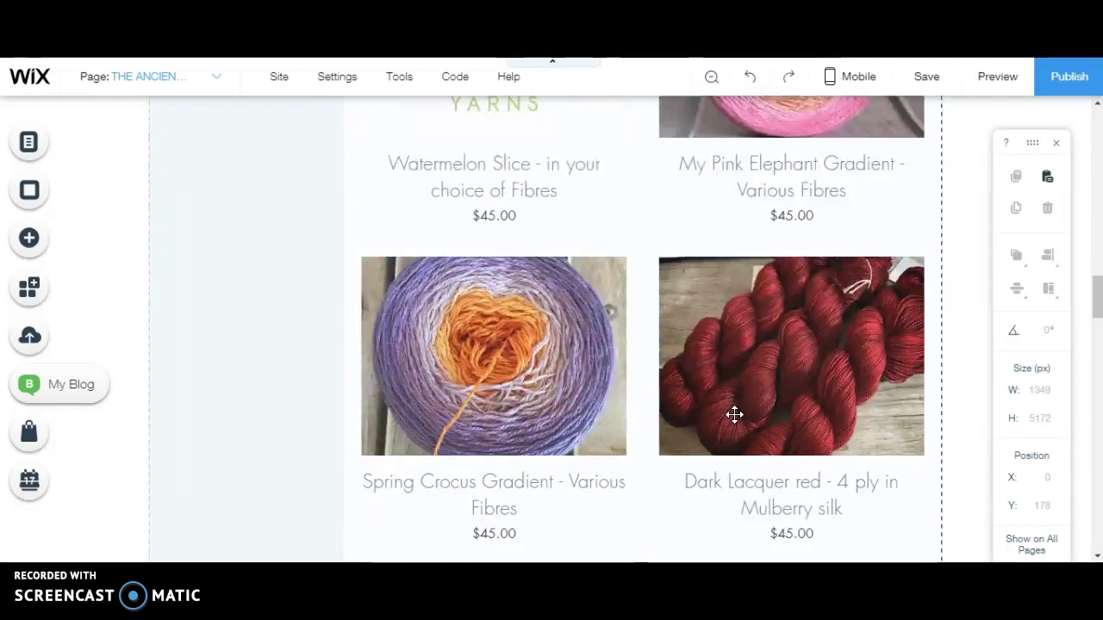
scroll(734, 415, "down", 4)
scroll(734, 415, "up", 15)
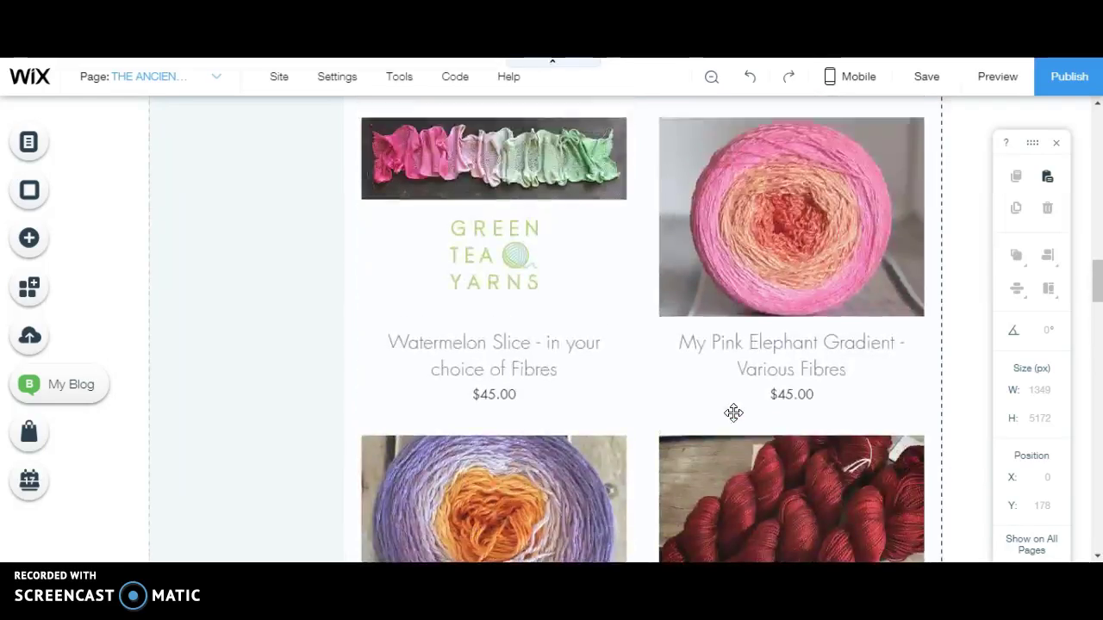
scroll(733, 414, "up", 8)
left_click(696, 443)
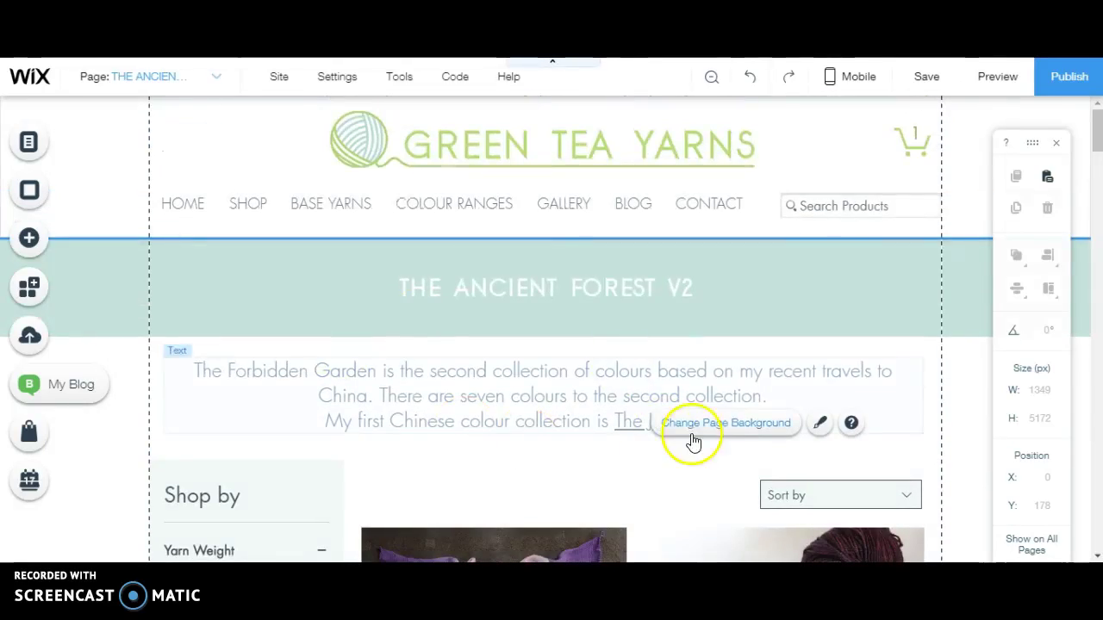
- Change the grid gallery's displayed collection to The Ancient Forest Collection and close its settings
scroll(637, 387, "down", 3)
scroll(564, 336, "down", 1)
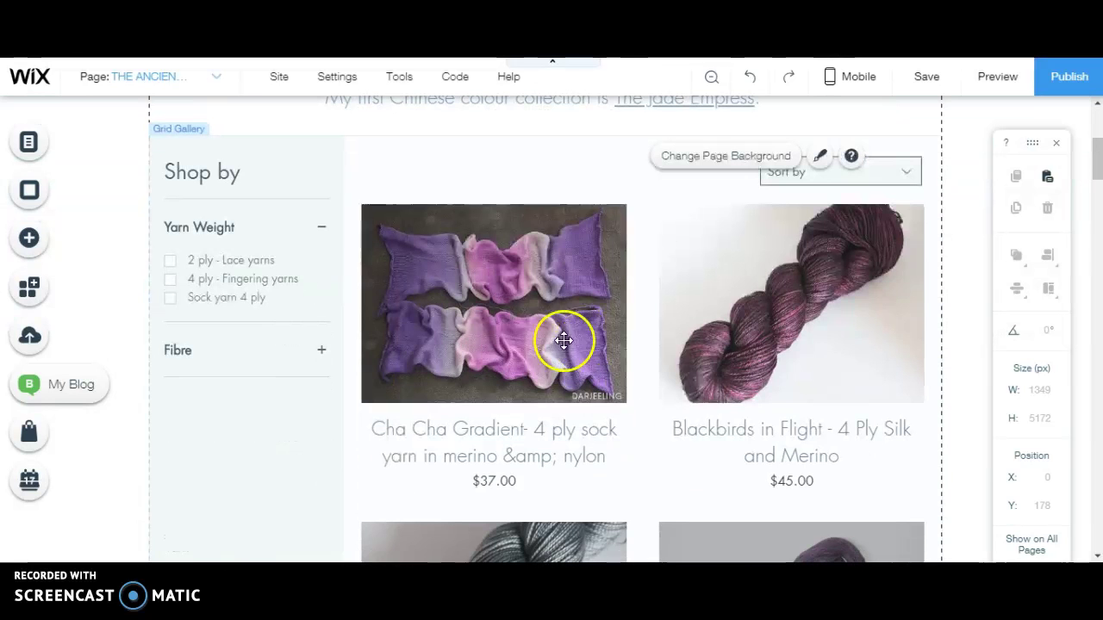
left_click(392, 156)
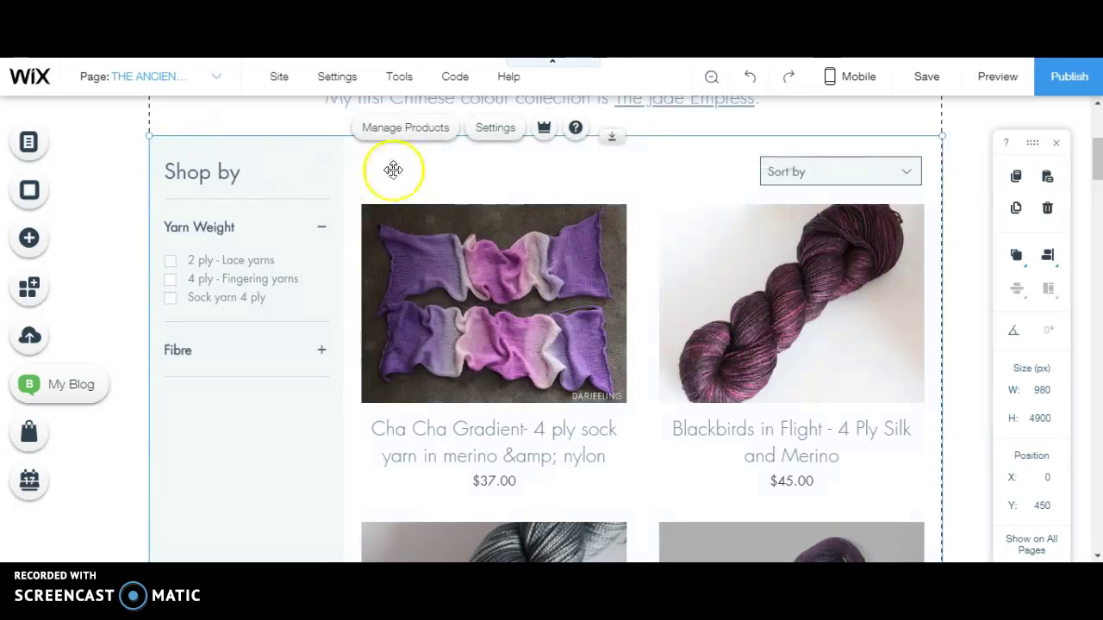
left_click(496, 131)
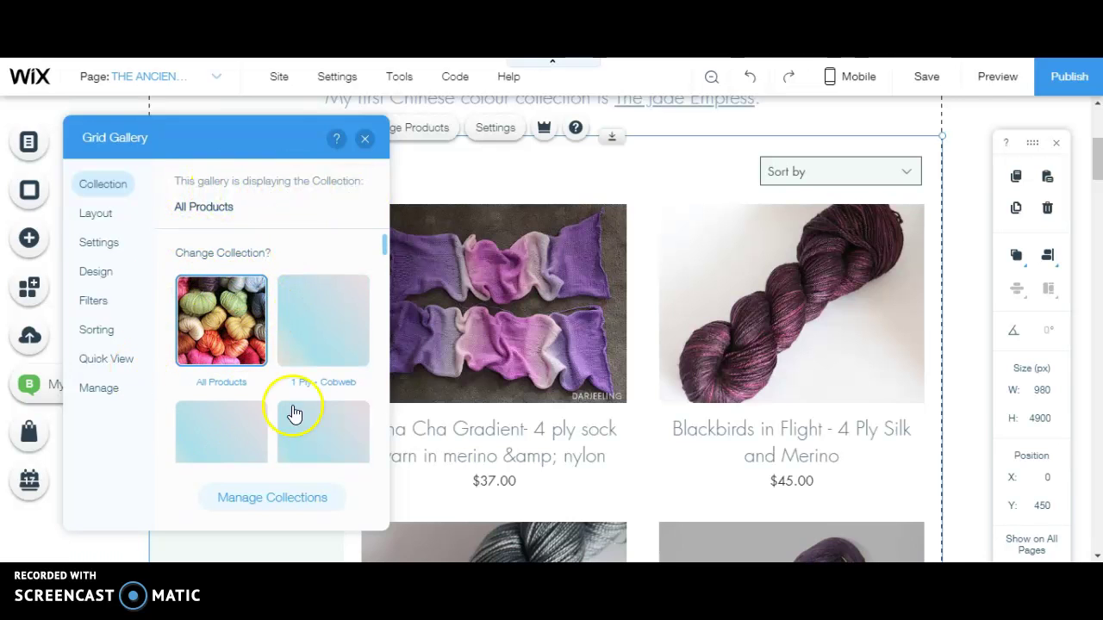
scroll(349, 326, "down", 5)
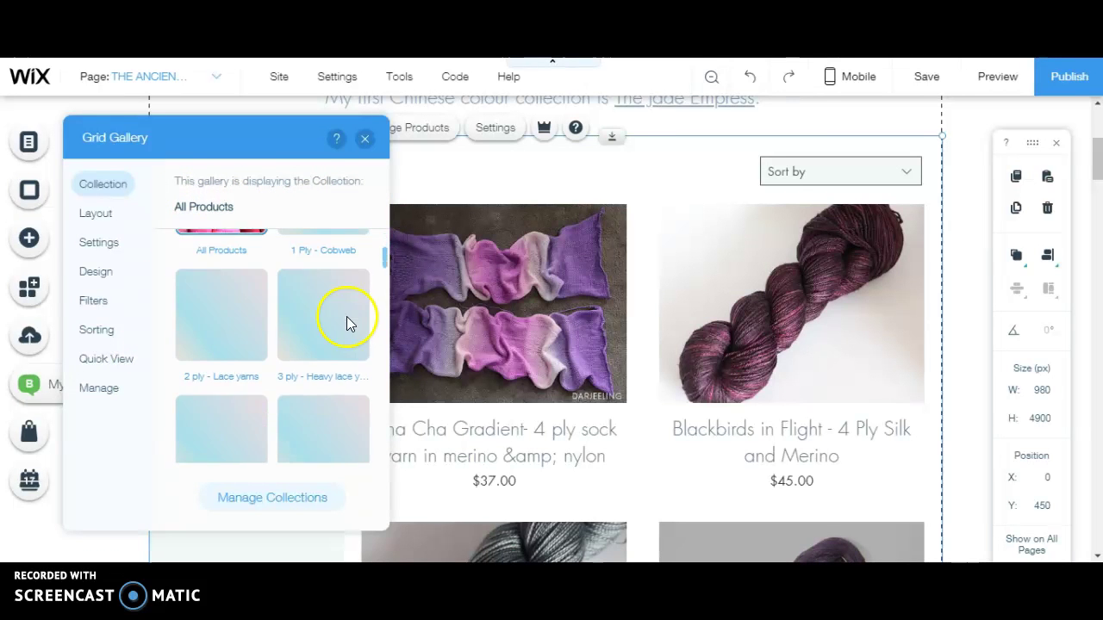
scroll(344, 321, "down", 8)
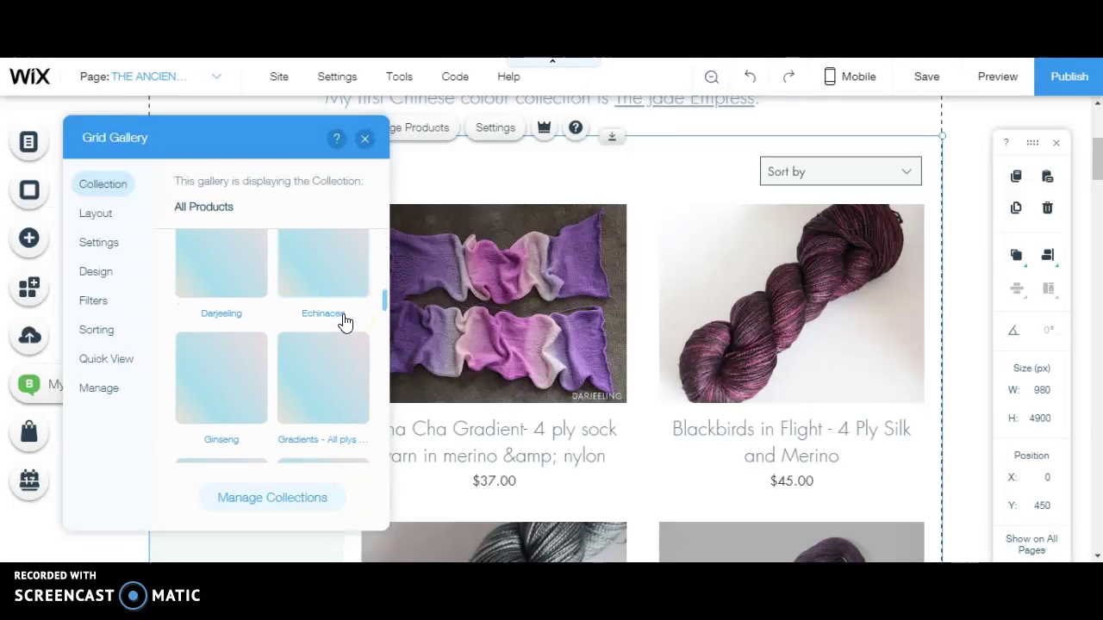
scroll(344, 321, "down", 7)
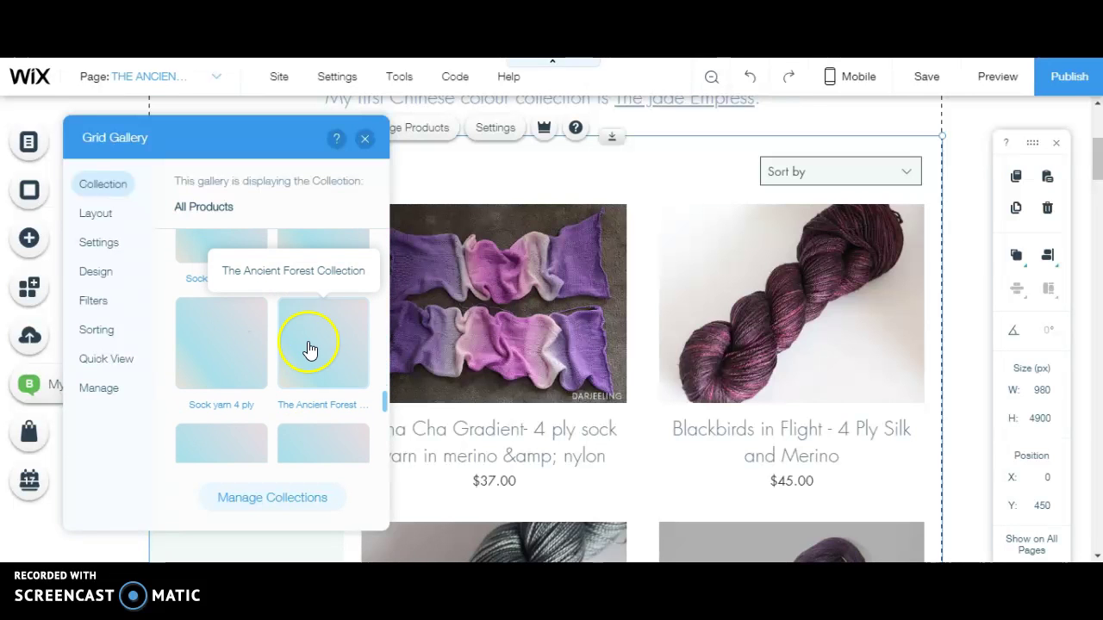
left_click(310, 349)
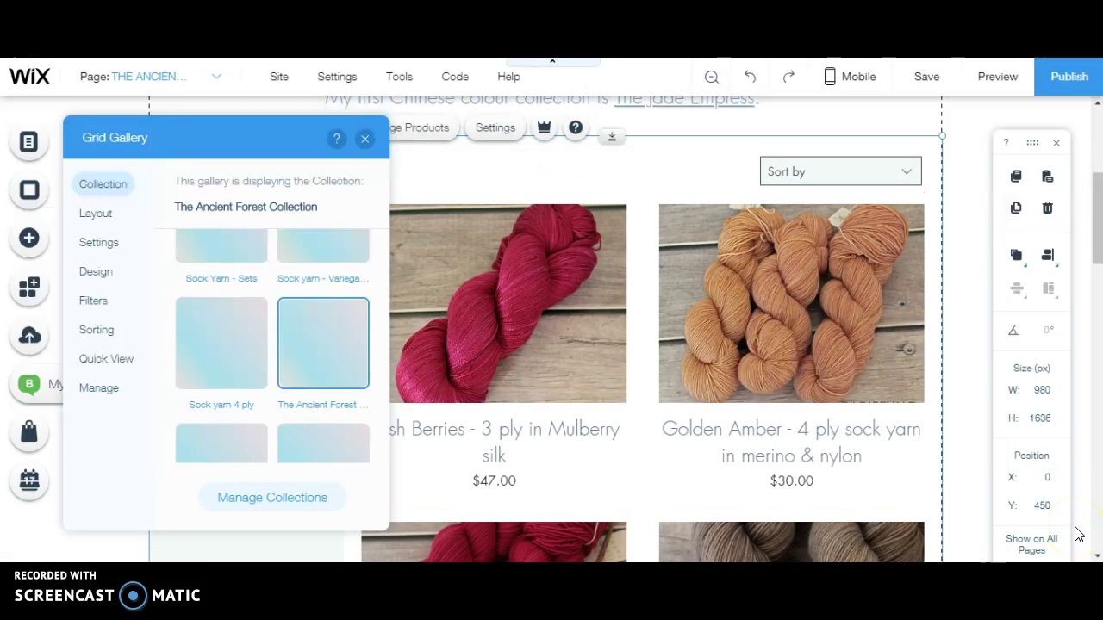
left_click(364, 138)
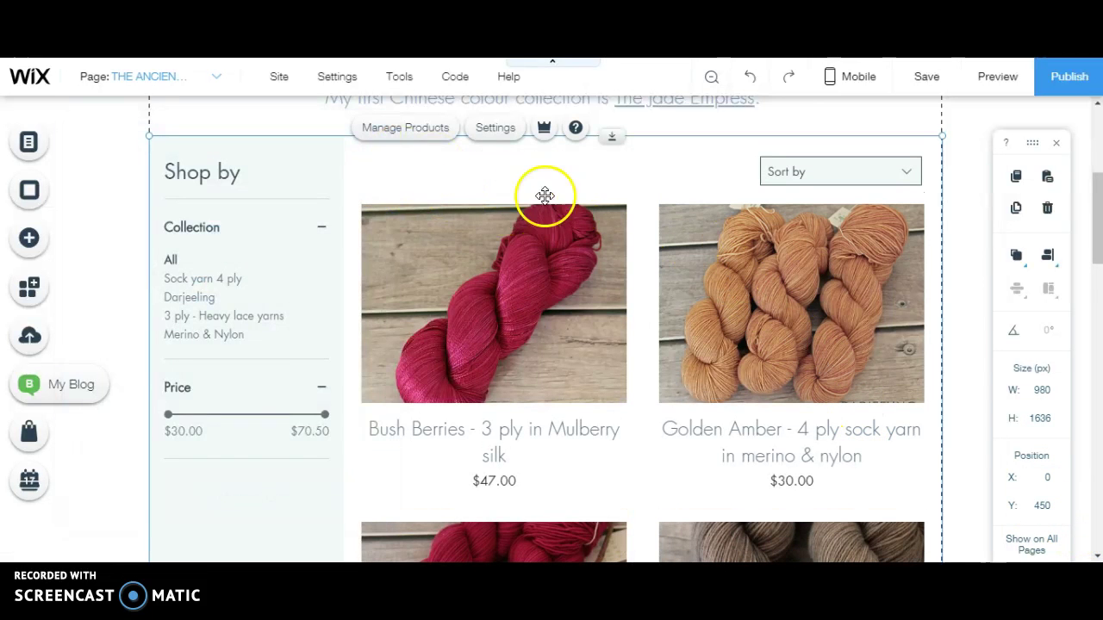
- Look through the yarn products and the filter list displayed in the page's grid gallery
scroll(792, 365, "down", 1)
scroll(792, 365, "up", 1)
scroll(792, 364, "up", 1)
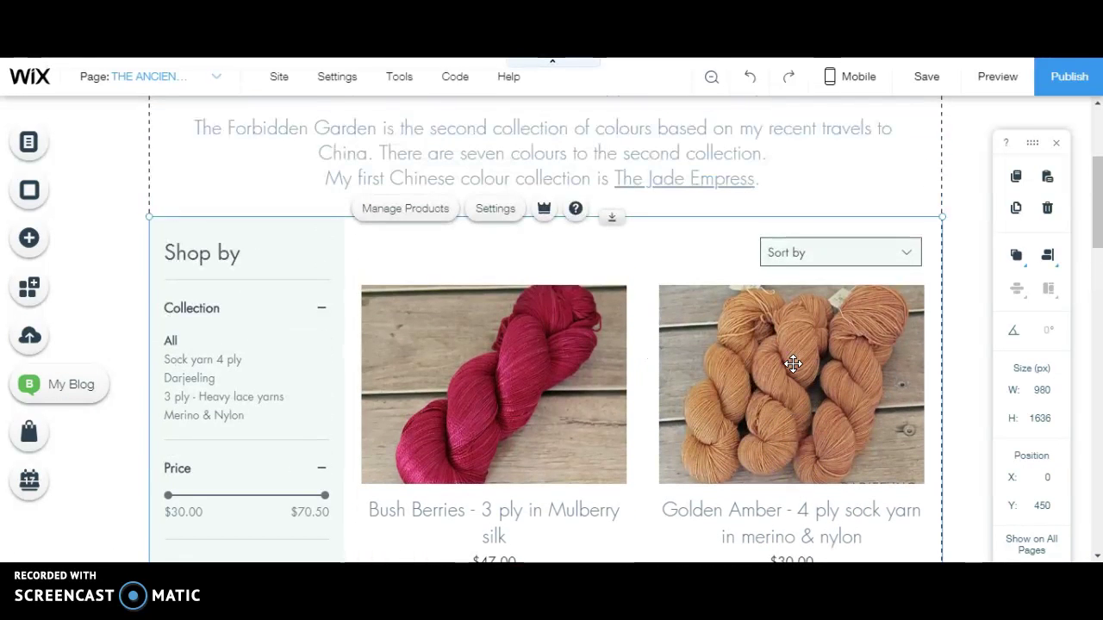
scroll(792, 364, "down", 2)
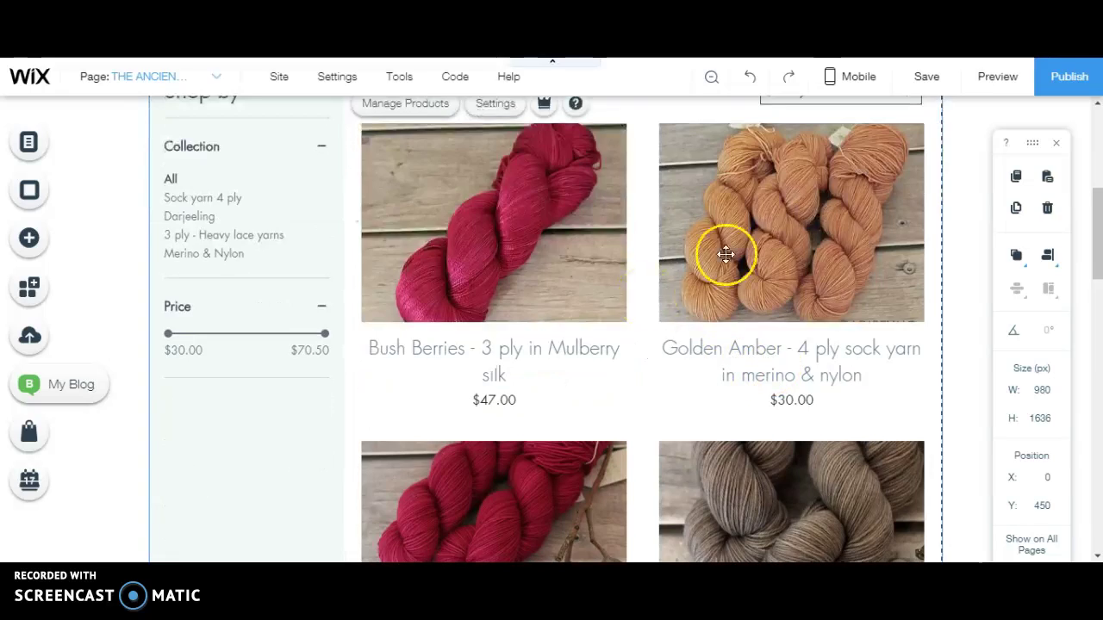
scroll(721, 251, "down", 3)
scroll(689, 420, "down", 3)
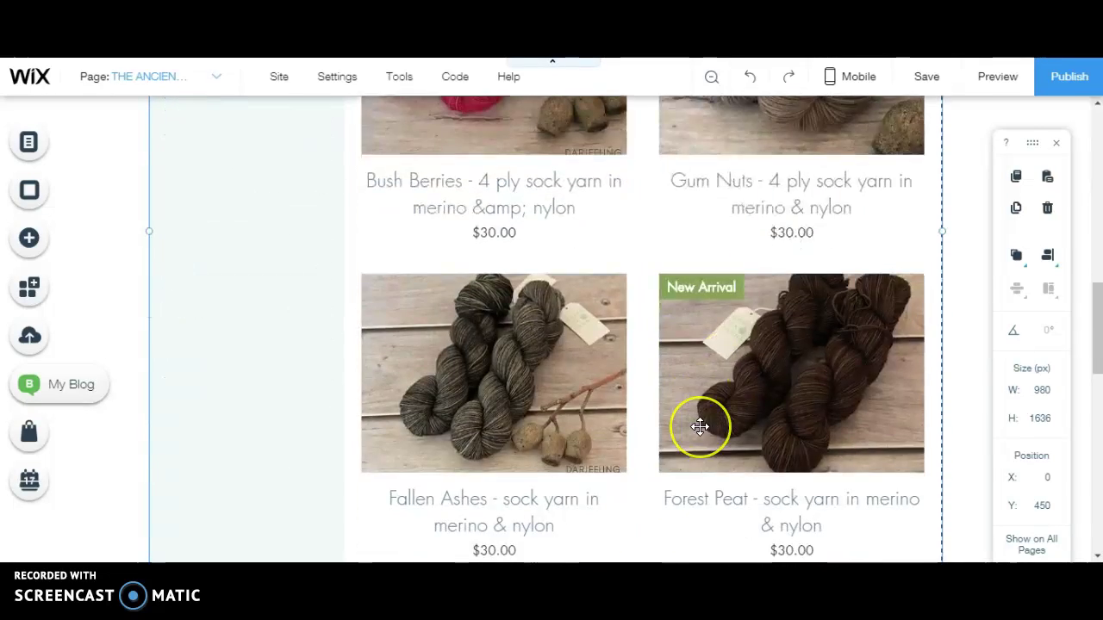
scroll(700, 426, "up", 5)
scroll(699, 427, "up", 2)
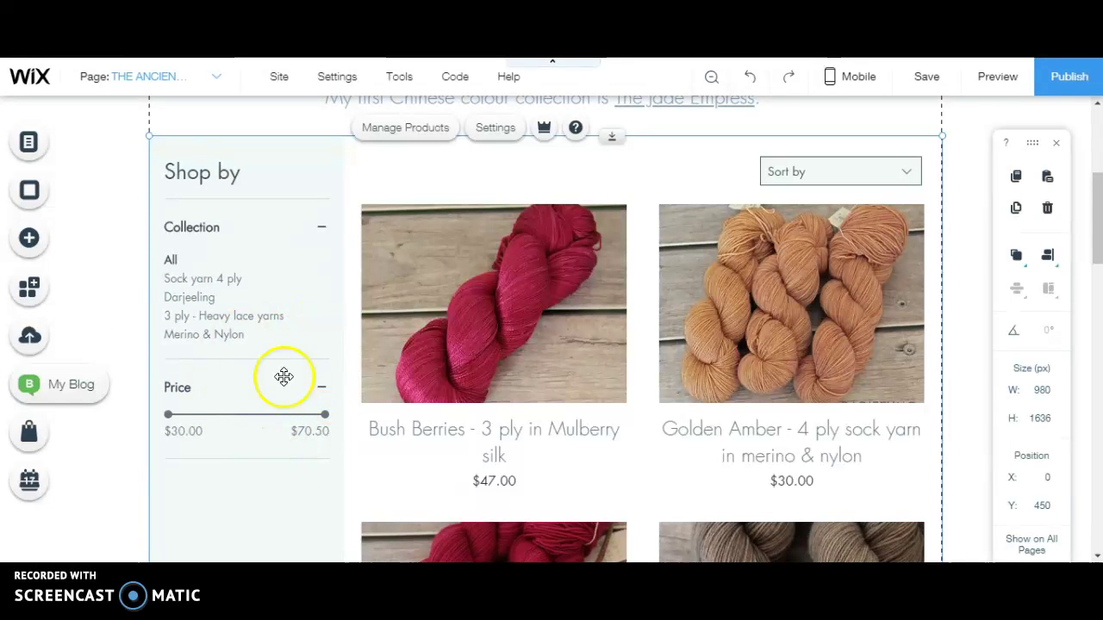
- Hide the Price, Collection and Product Options filters in the grid gallery's filter settings
left_click(507, 134)
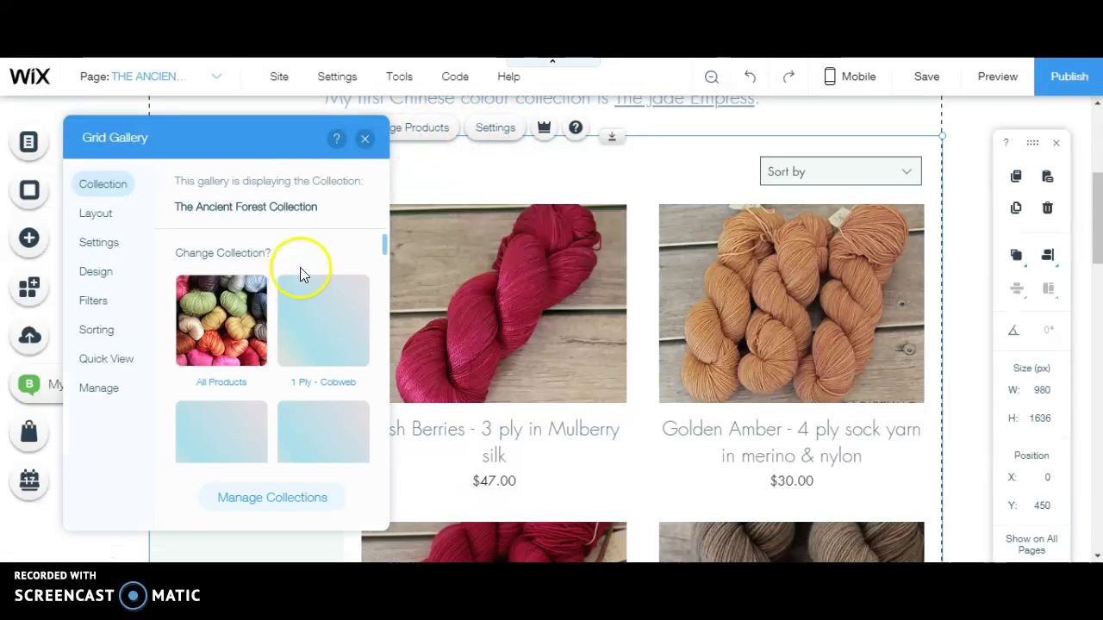
left_click(95, 305)
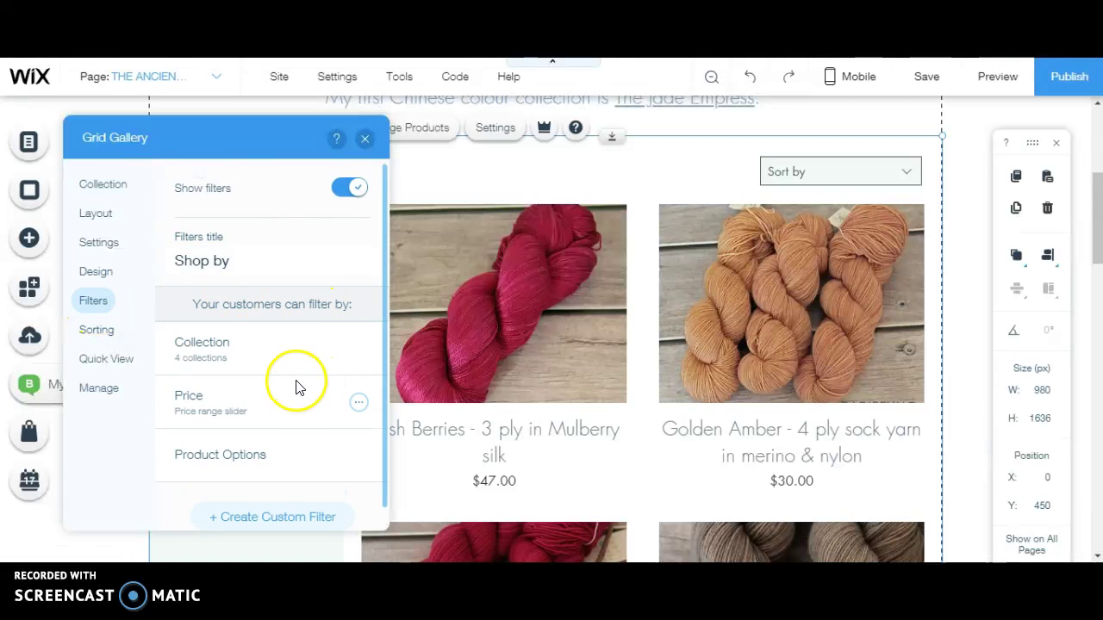
scroll(297, 386, "down", 1)
left_click(356, 383)
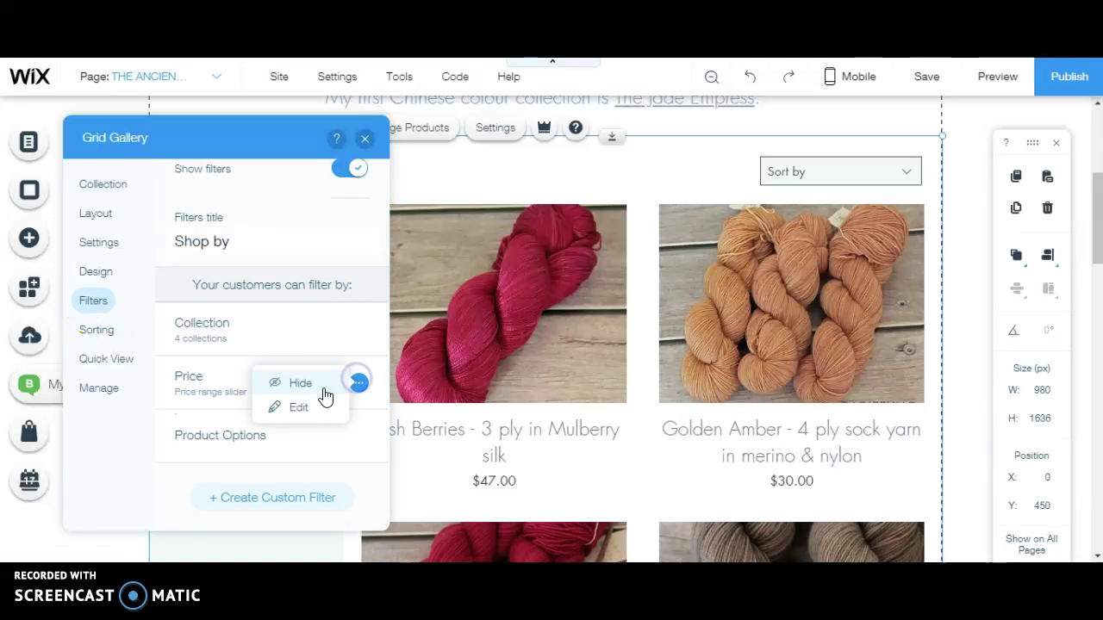
left_click(301, 385)
left_click(359, 330)
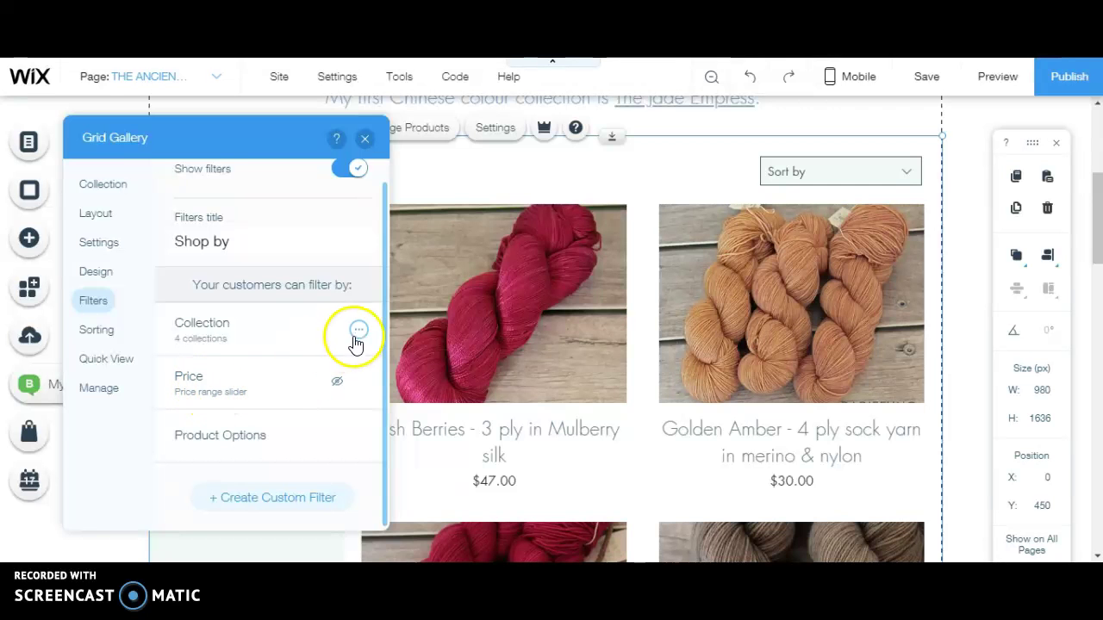
left_click(312, 332)
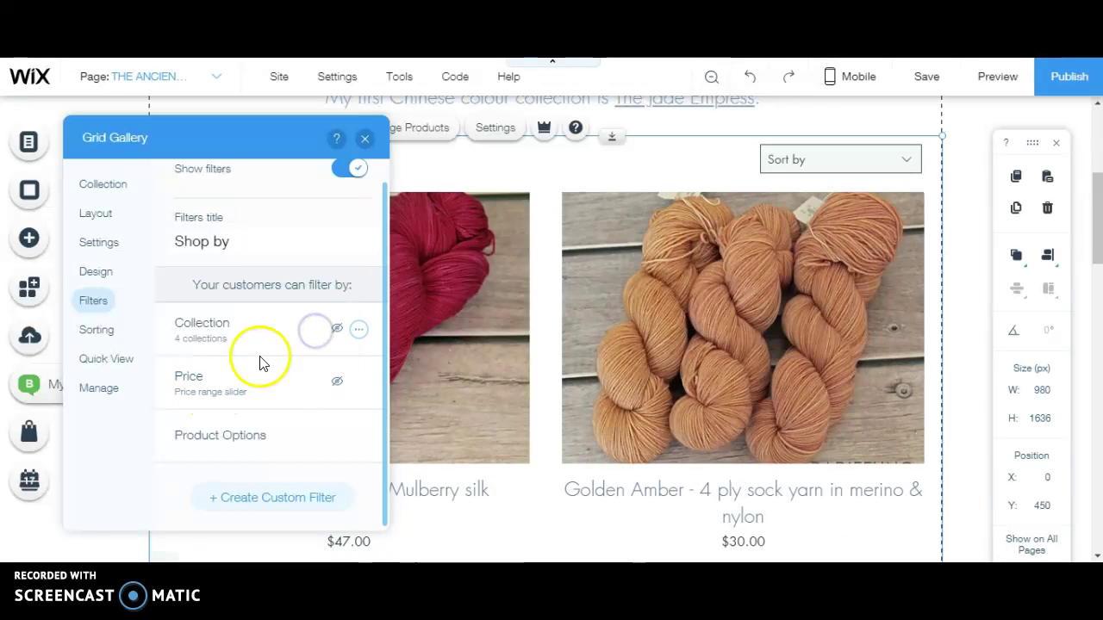
left_click(360, 437)
left_click(305, 433)
left_click(268, 299)
left_click(293, 436)
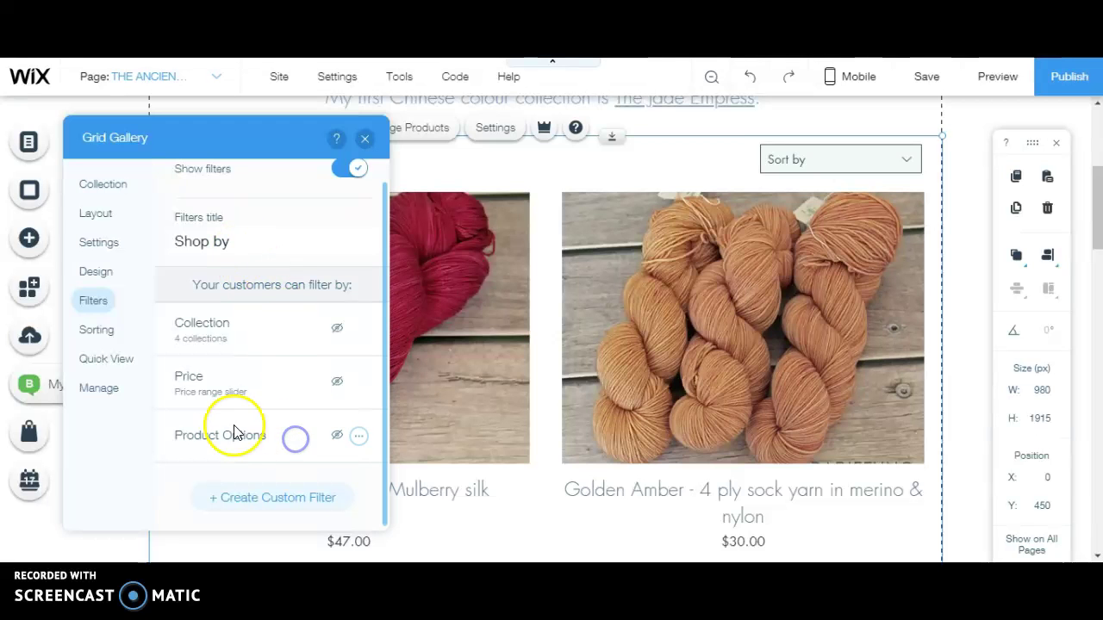
- Create a custom filter for the grid gallery and name it Yarn Weight
left_click(285, 504)
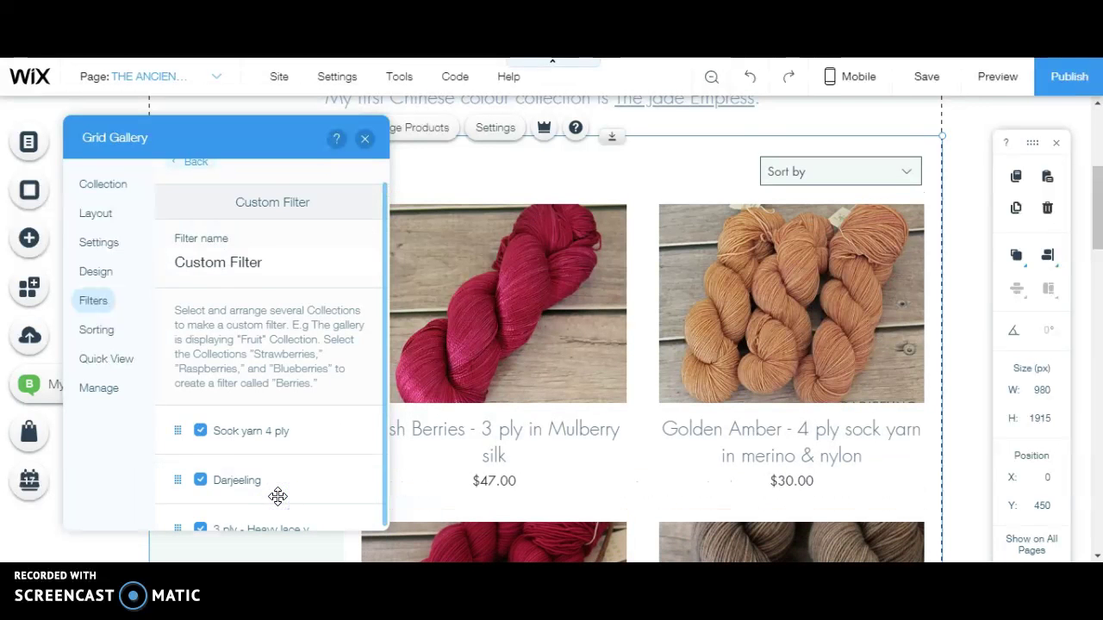
left_click(271, 266)
key("BackSpace")
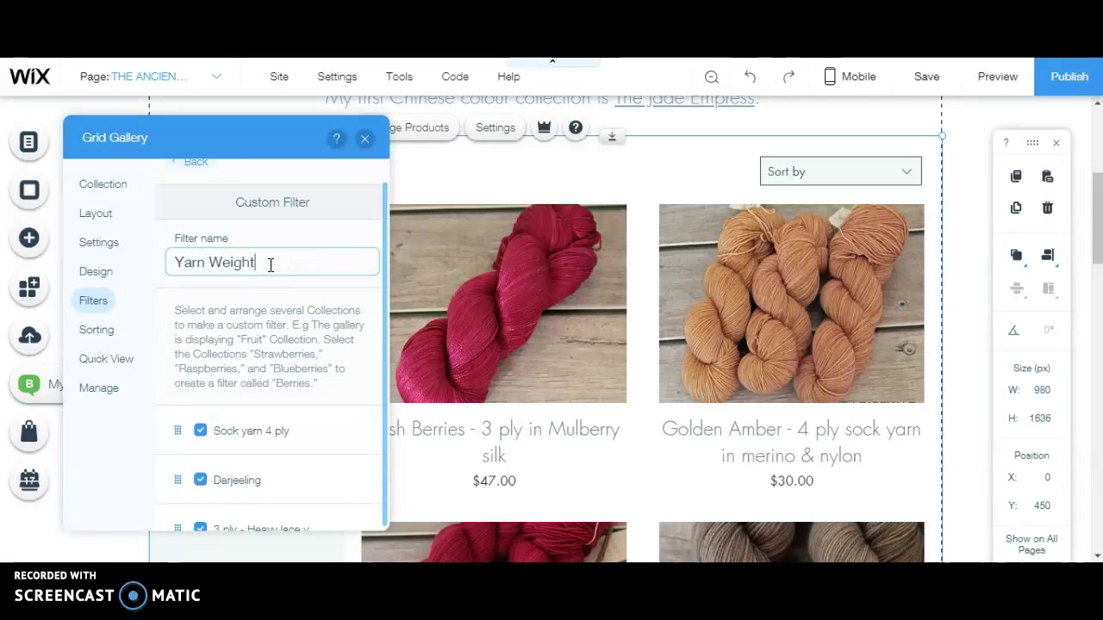
- Exclude Darjeeling and Merino & Nylon from the Yarn Weight filter and place 3 ply - Heavy lace yarns above Sock yarn 4 ply
scroll(276, 361, "down", 5)
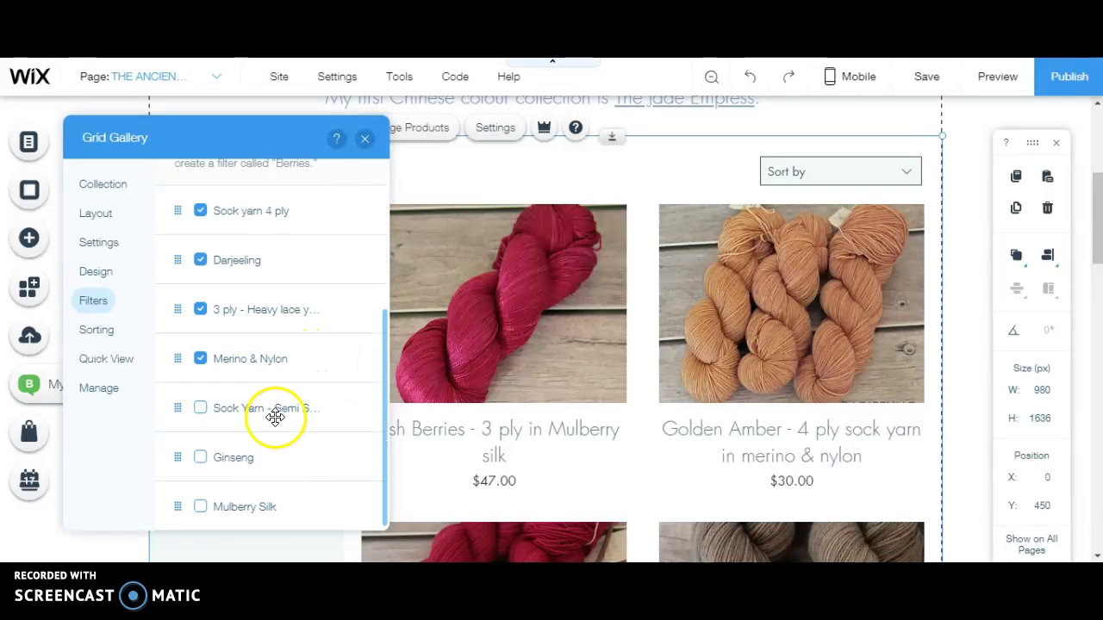
scroll(278, 414, "up", 5)
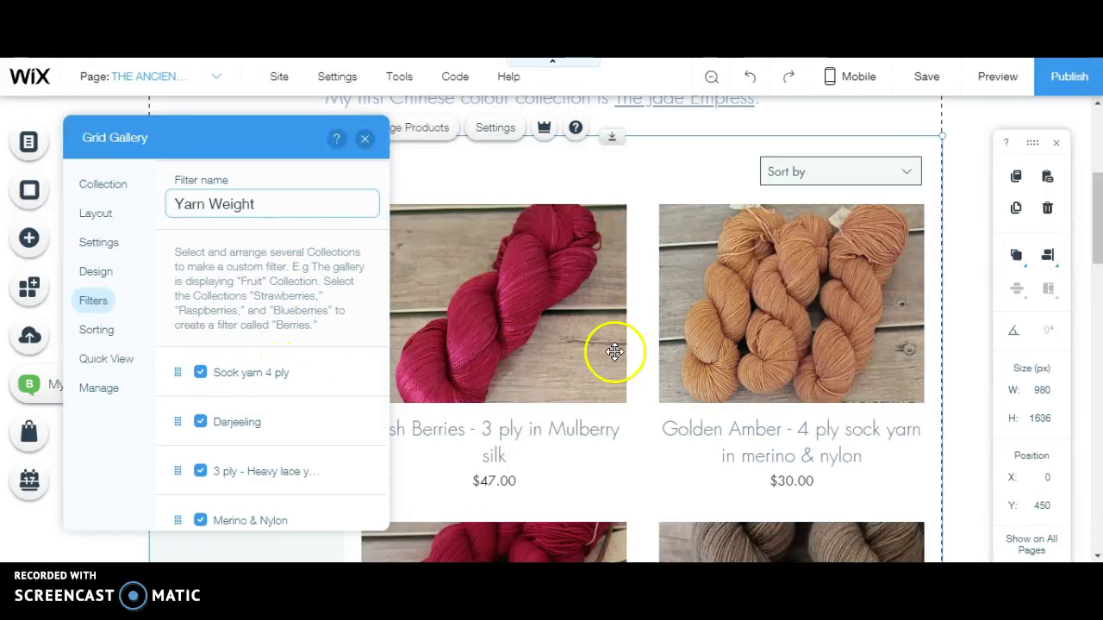
scroll(242, 363, "down", 2)
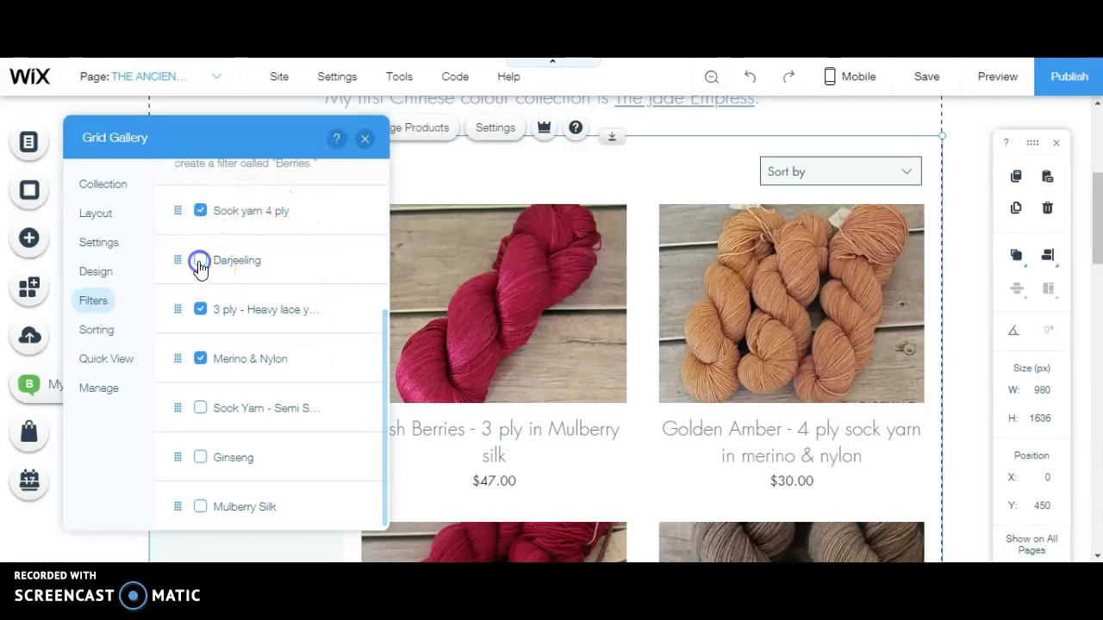
left_click(199, 360)
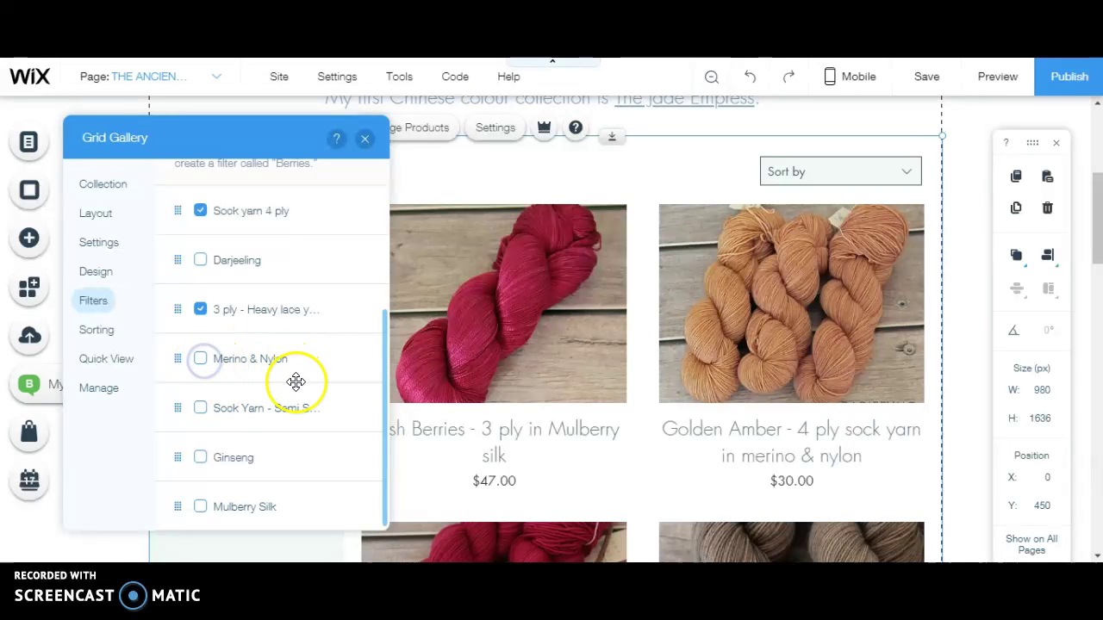
scroll(365, 433, "up", 2)
left_click_drag(308, 397, 330, 288)
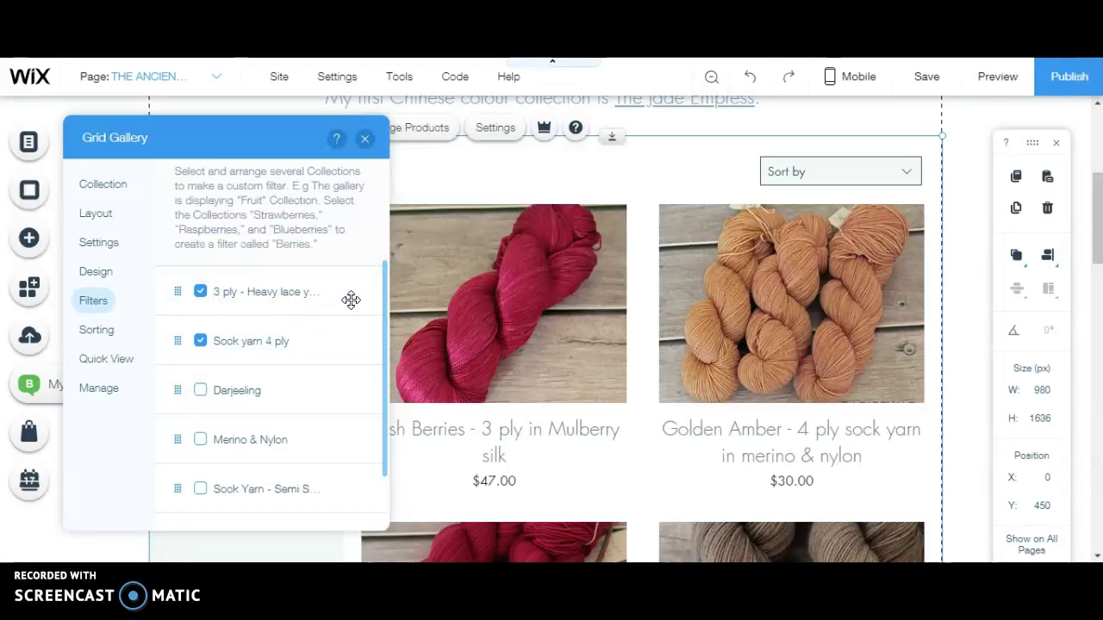
left_click_drag(250, 337, 276, 345)
scroll(293, 349, "down", 1)
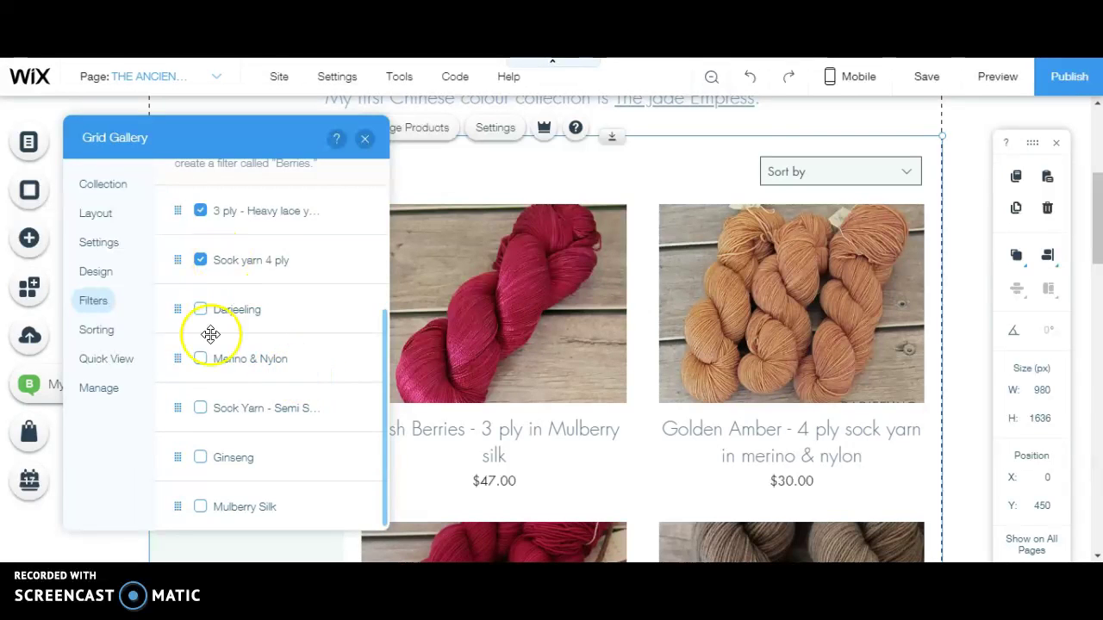
scroll(308, 336, "up", 1)
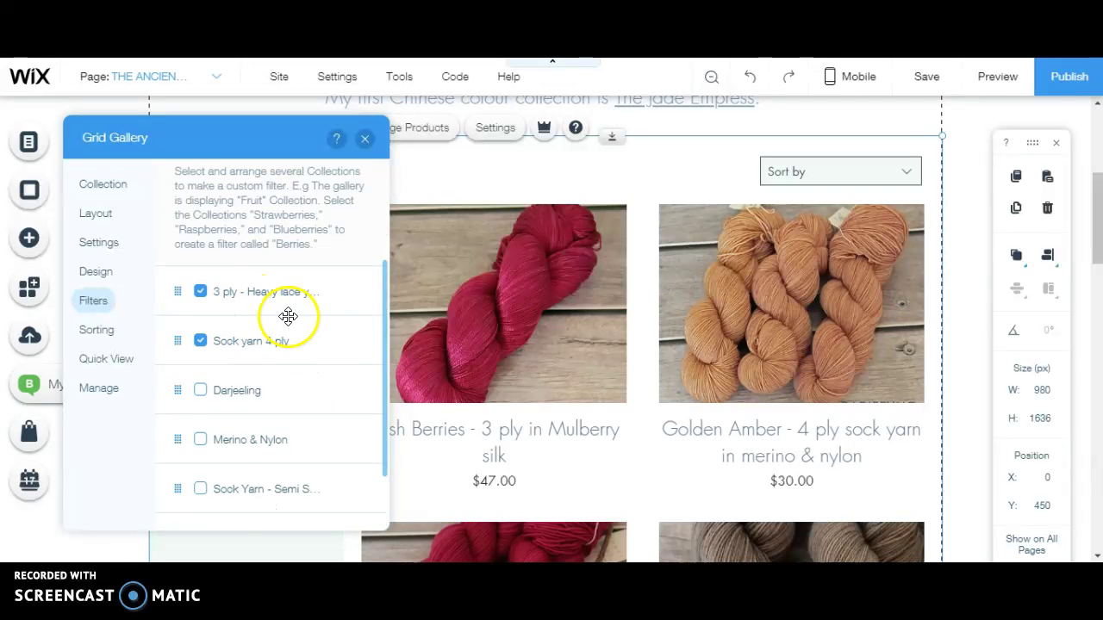
scroll(287, 318, "up", 2)
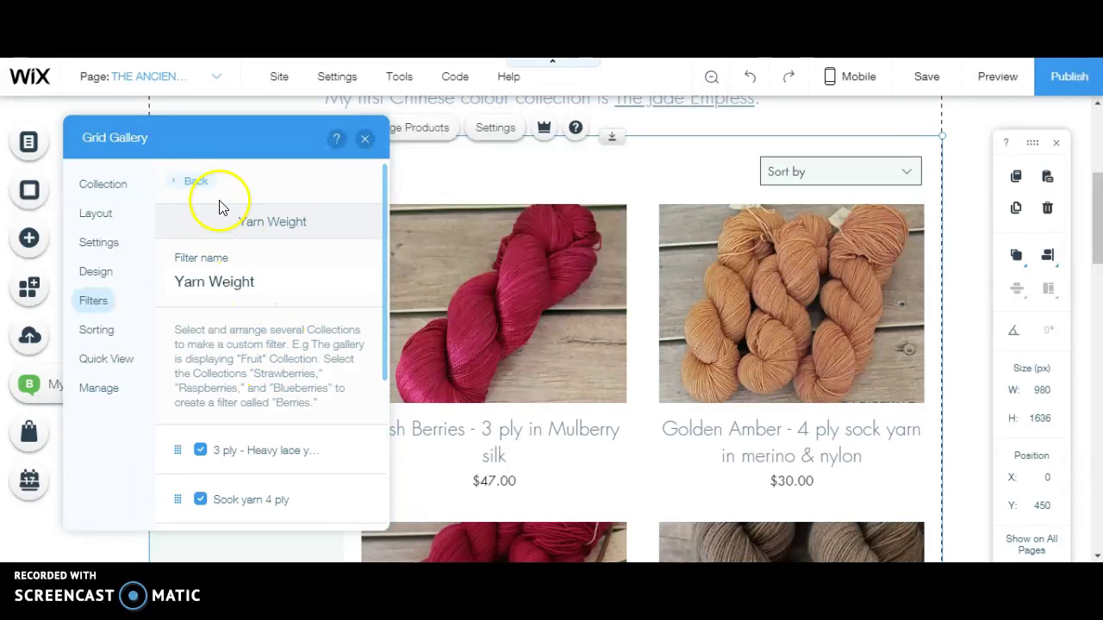
left_click(196, 181)
- Create a second custom filter for the grid gallery and name it Fibre
scroll(228, 385, "down", 2)
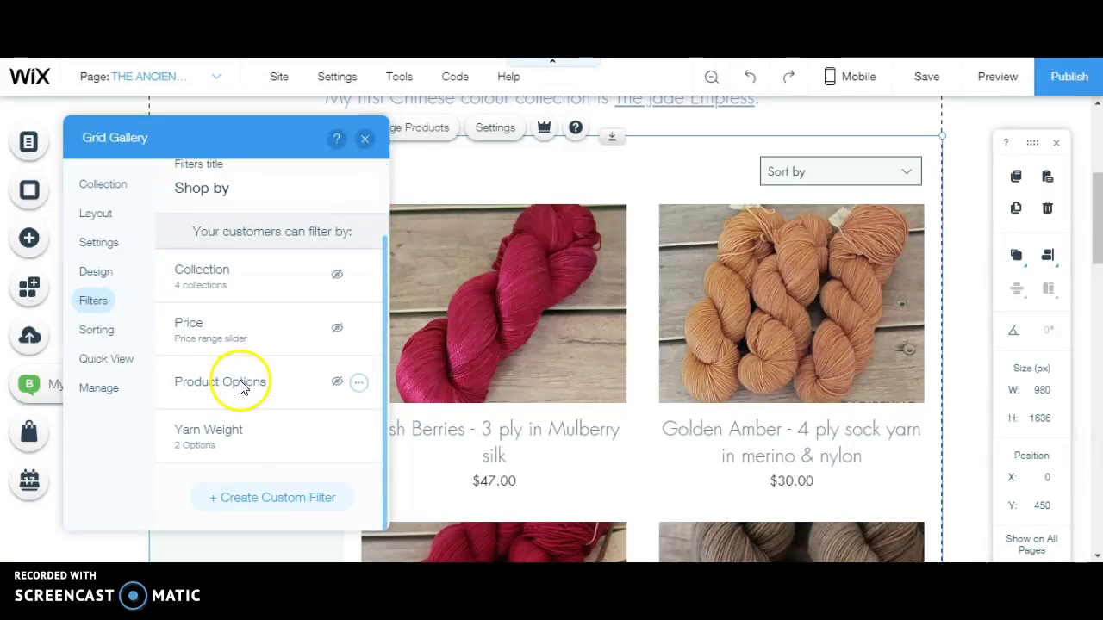
left_click(274, 502)
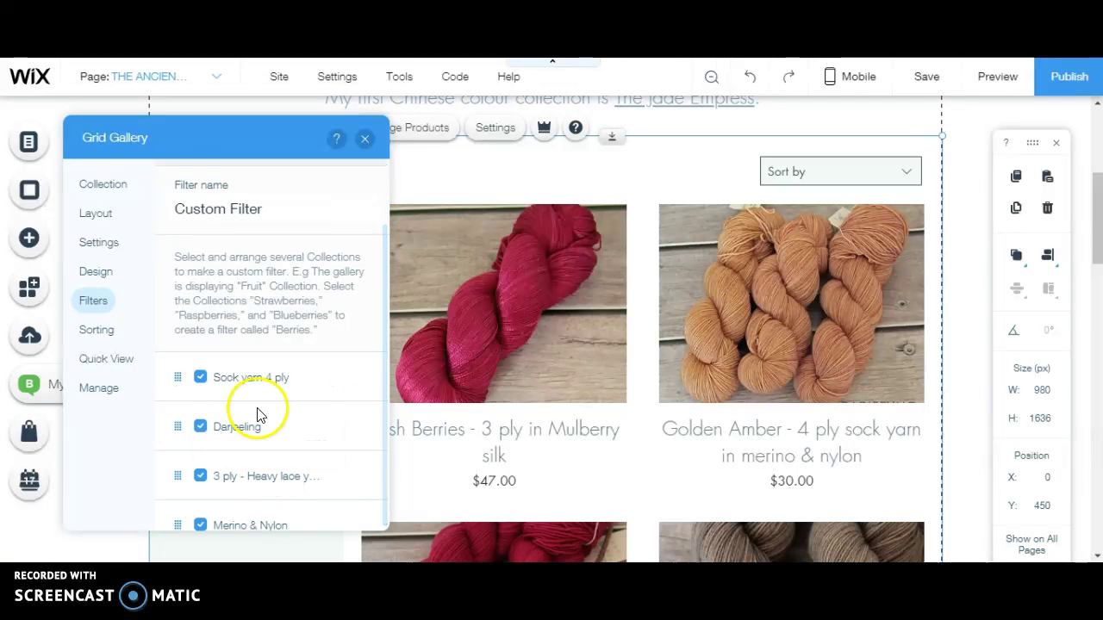
left_click(249, 217)
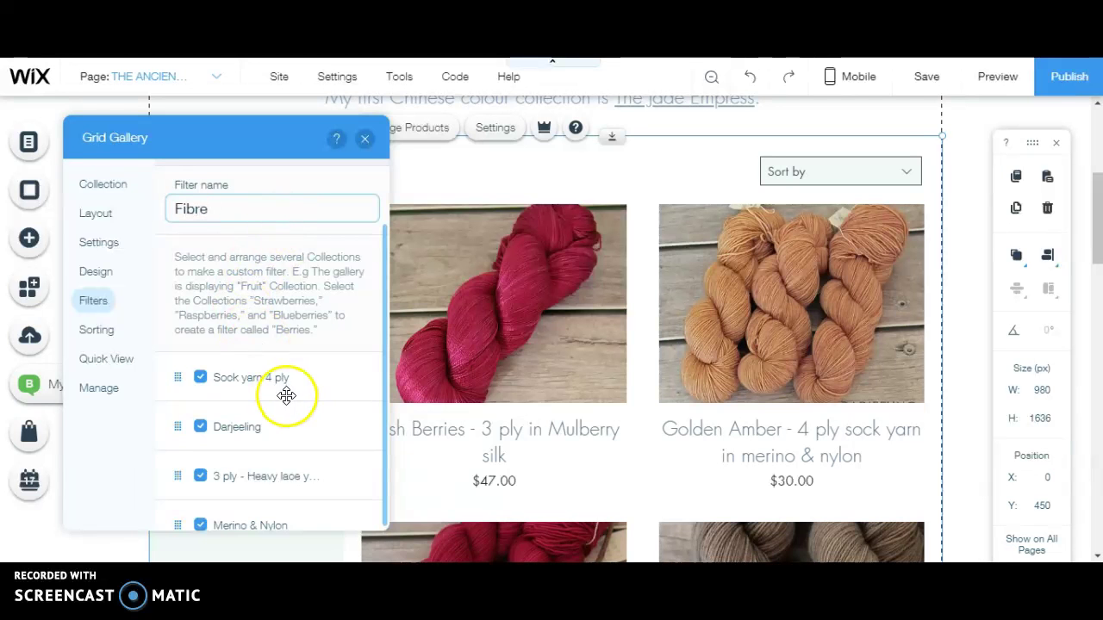
- Limit the Fibre filter to Merino & Nylon followed by Mulberry Silk, and close the gallery settings
scroll(305, 366, "down", 1)
scroll(308, 362, "down", 1)
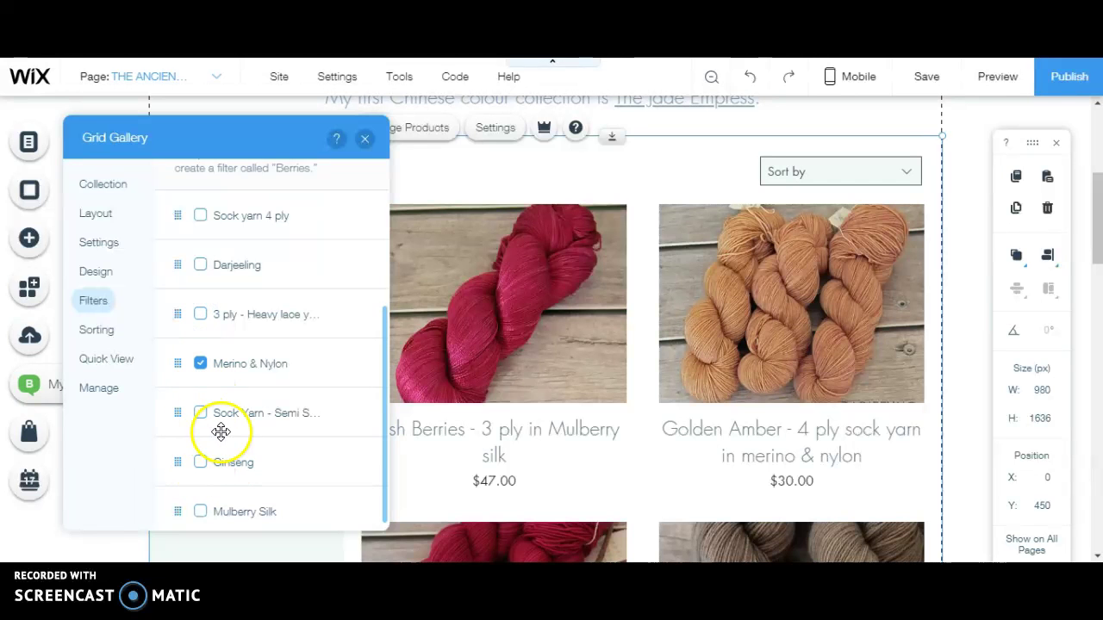
scroll(215, 465, "down", 1)
left_click_drag(244, 515, 257, 414)
left_click(274, 433)
scroll(296, 435, "up", 3)
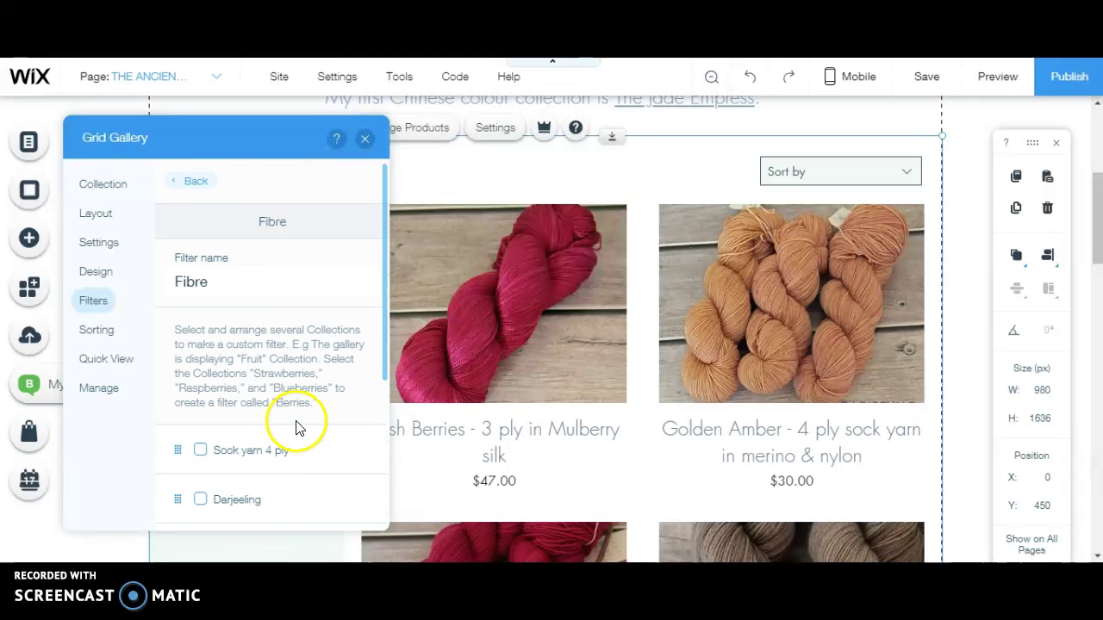
left_click(185, 189)
left_click(364, 138)
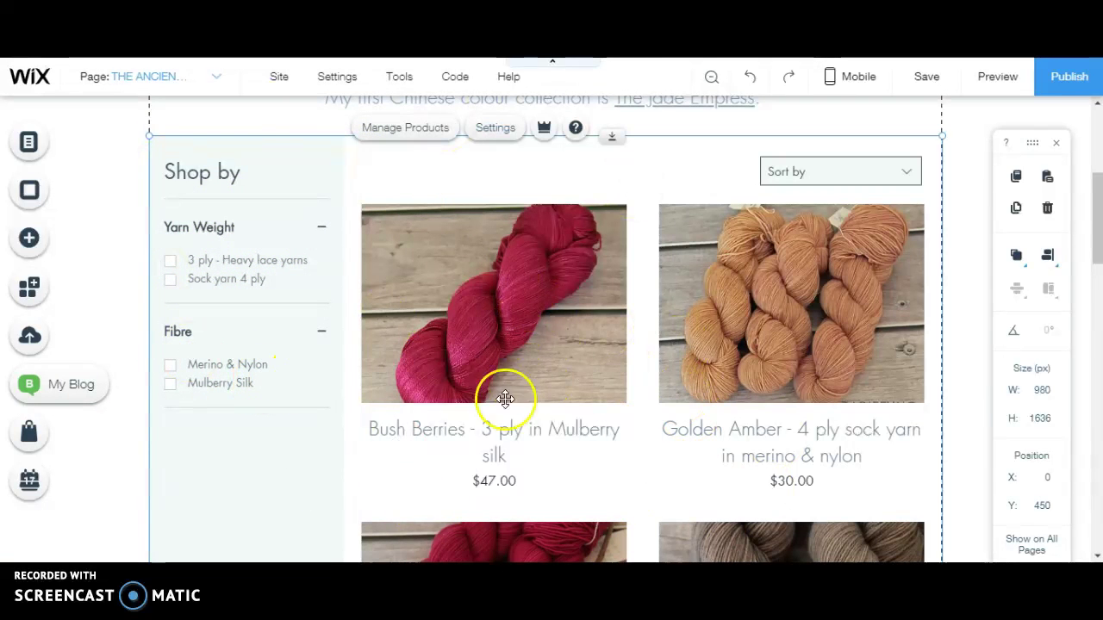
scroll(628, 389, "up", 2)
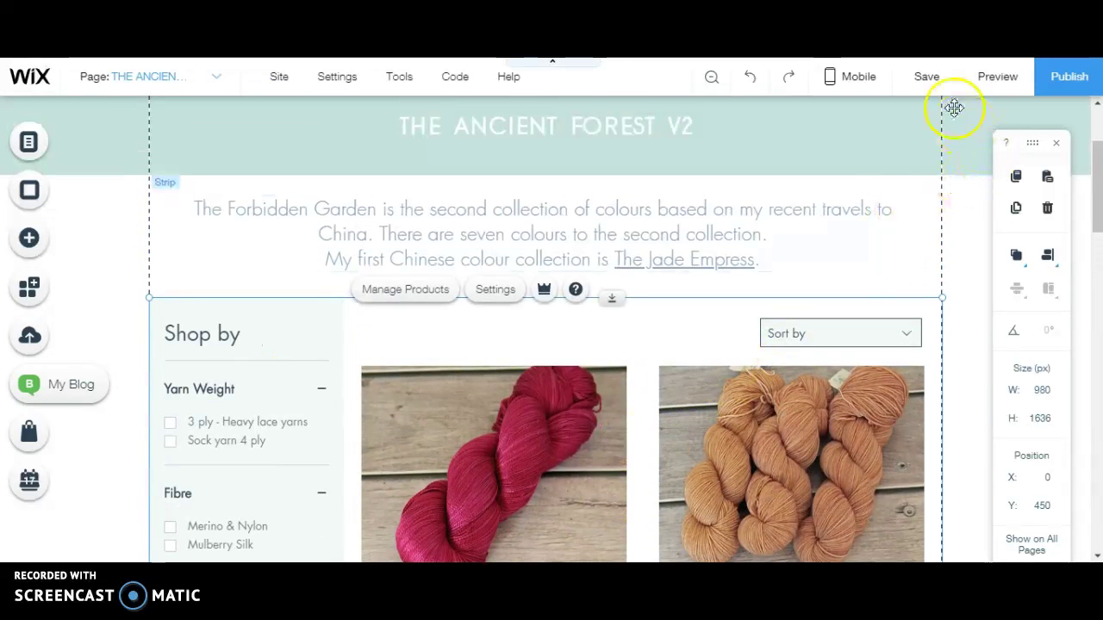
- Save the site with the new THE ANCIENT FOREST V2 page
left_click(932, 79)
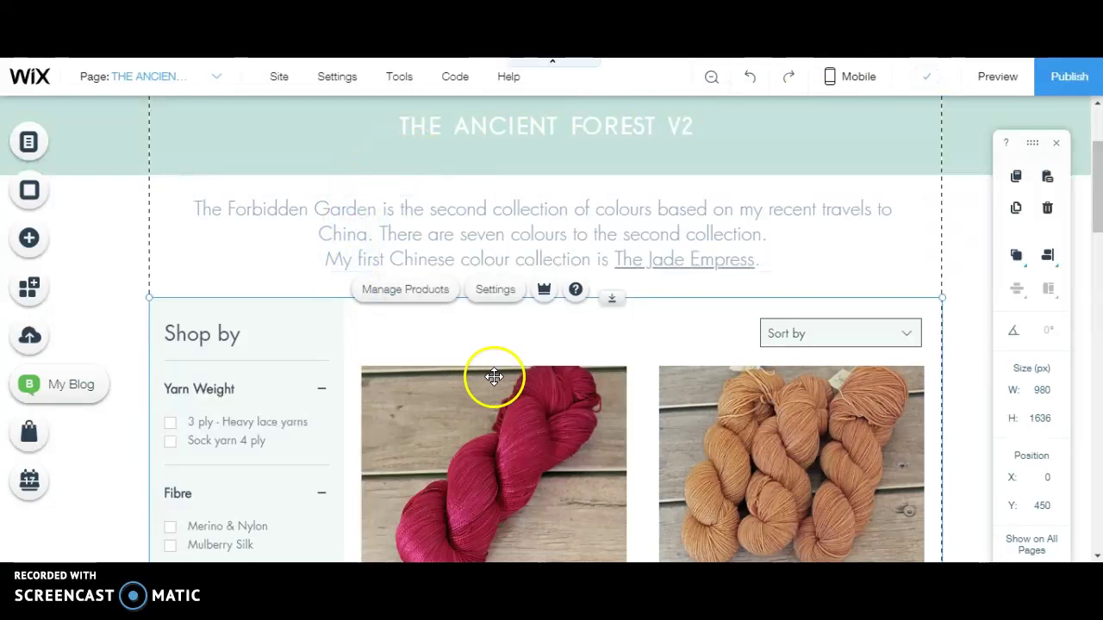
scroll(493, 376, "up", 2)
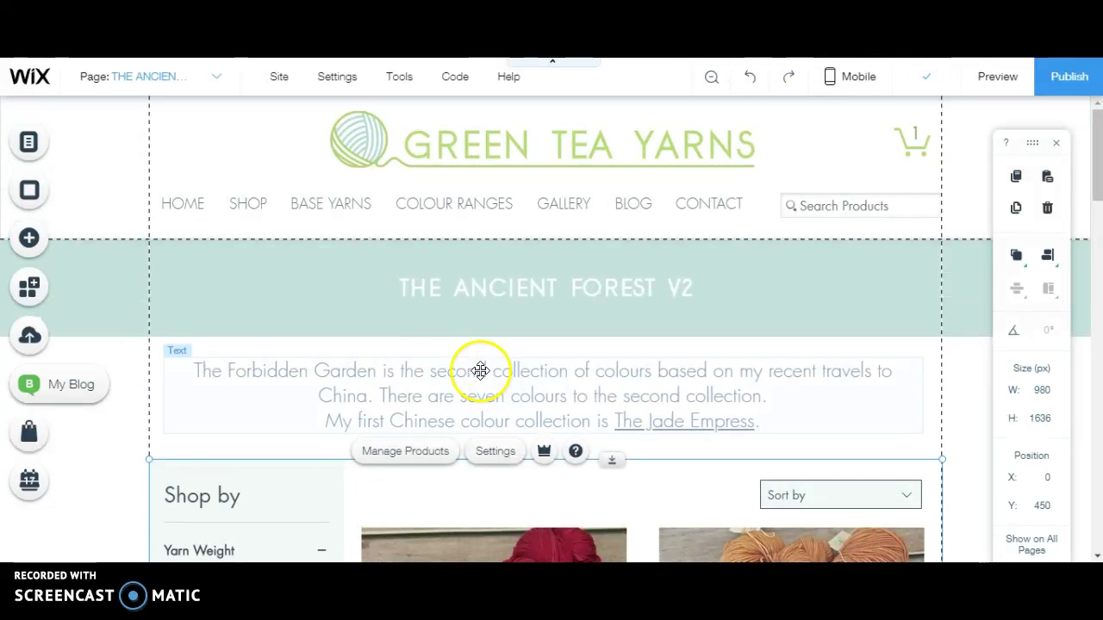
- Open the GRADIENTS page under COLOUR RANGES and examine the Yarn Weight and Fibre filters of its gallery
left_click(219, 82)
scroll(157, 443, "down", 5)
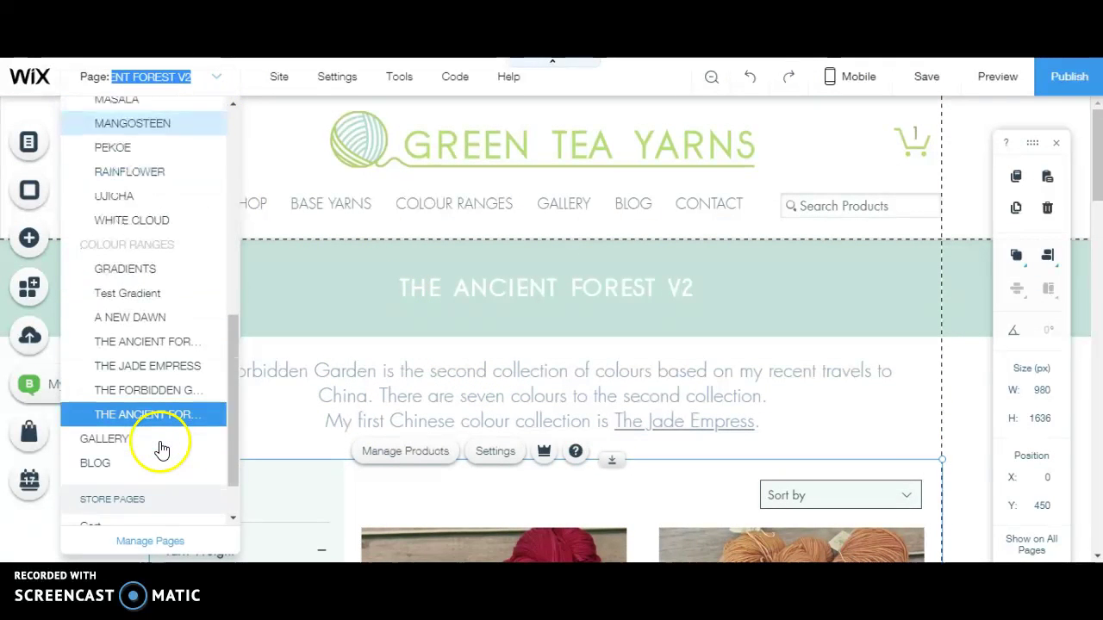
scroll(158, 446, "up", 3)
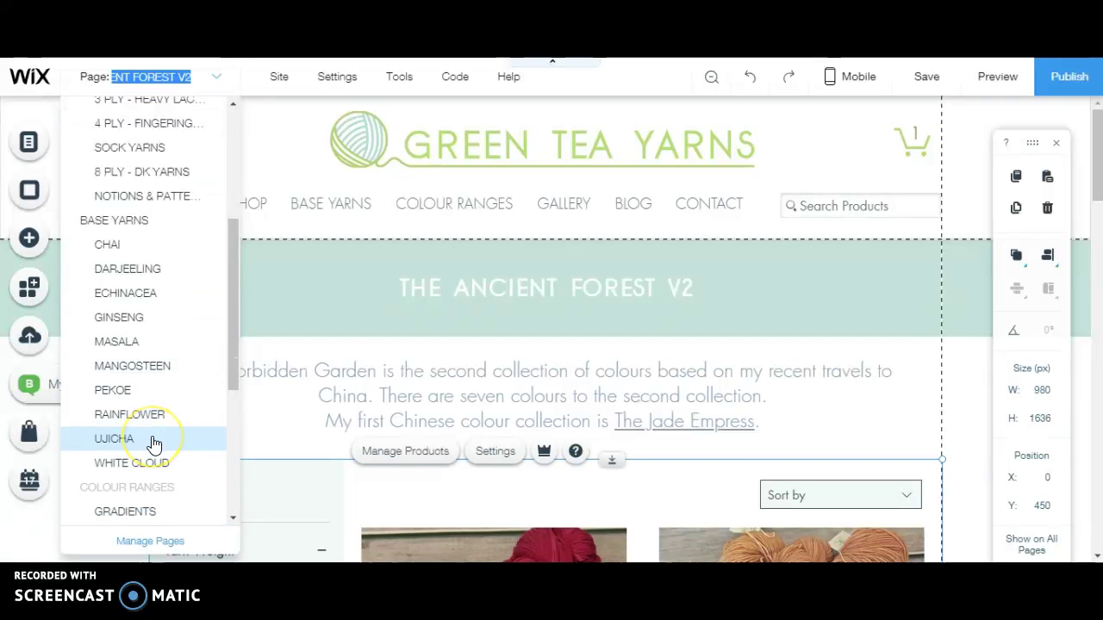
scroll(153, 444, "up", 3)
scroll(153, 444, "down", 2)
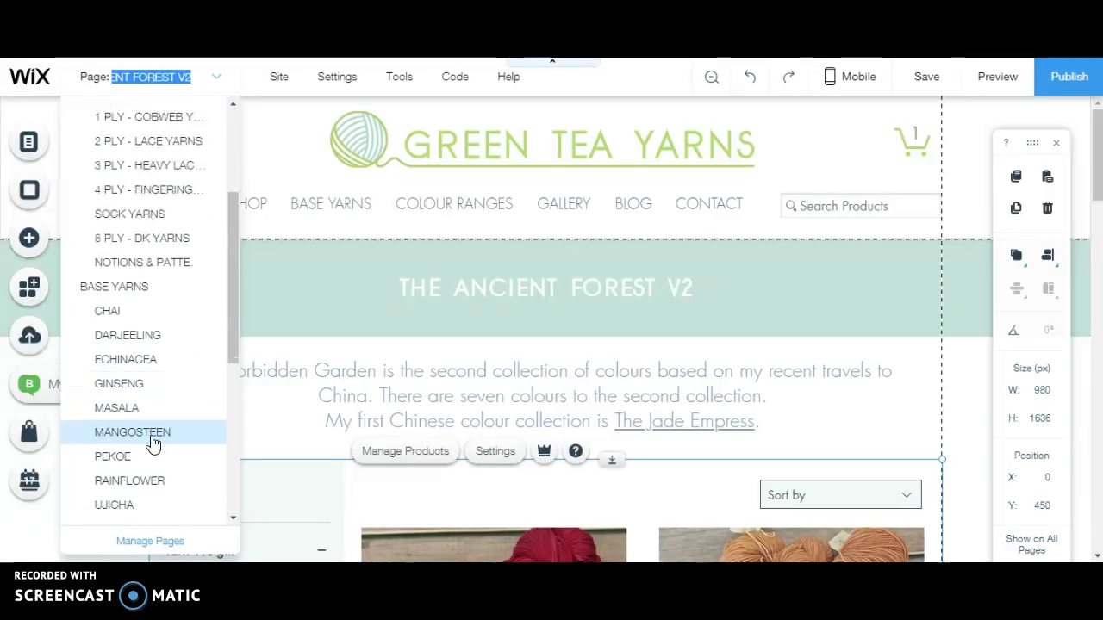
scroll(153, 443, "down", 5)
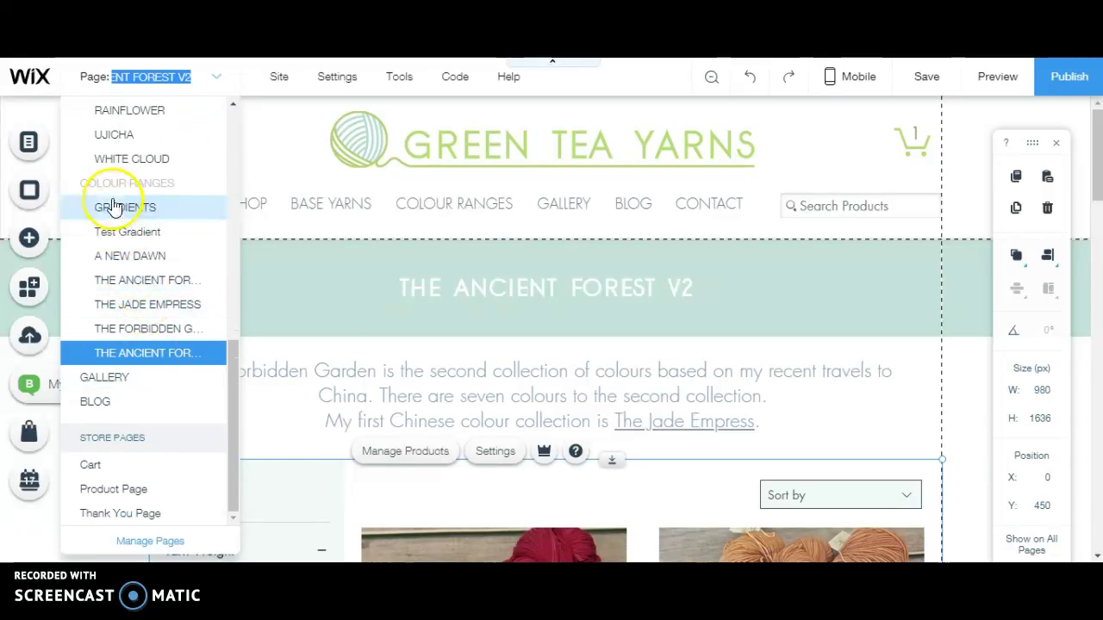
left_click(123, 216)
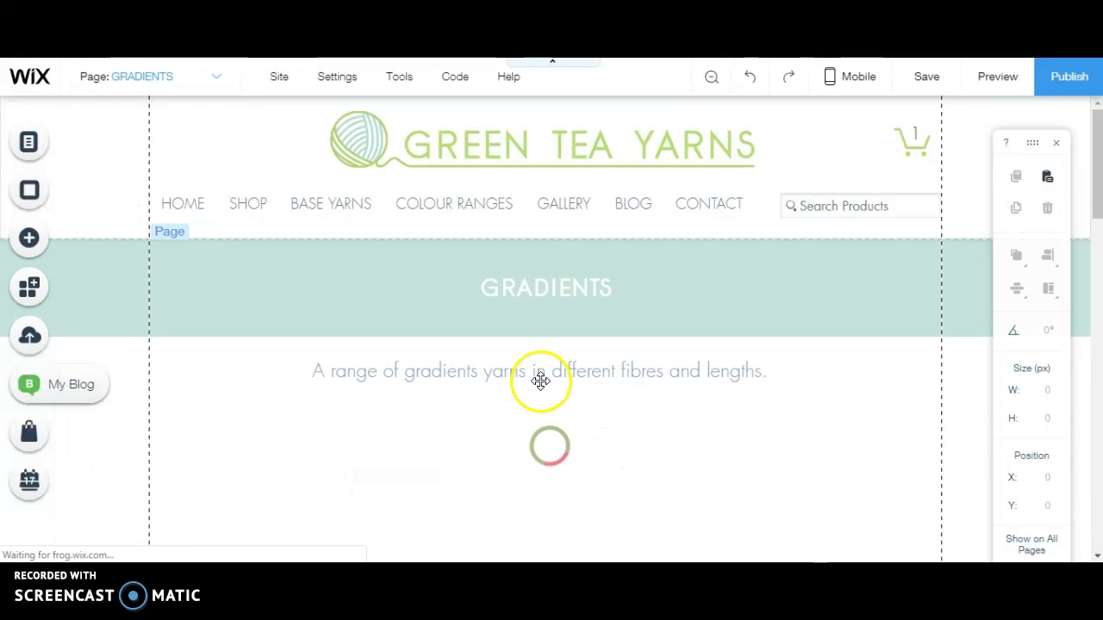
scroll(523, 374, "down", 3)
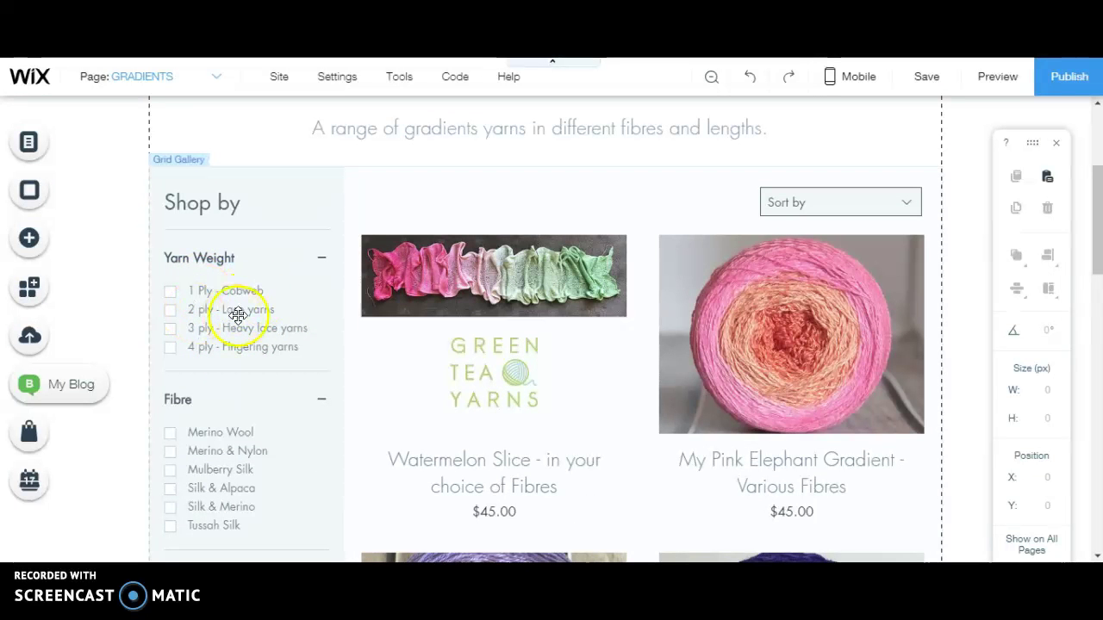
scroll(241, 346, "up", 3)
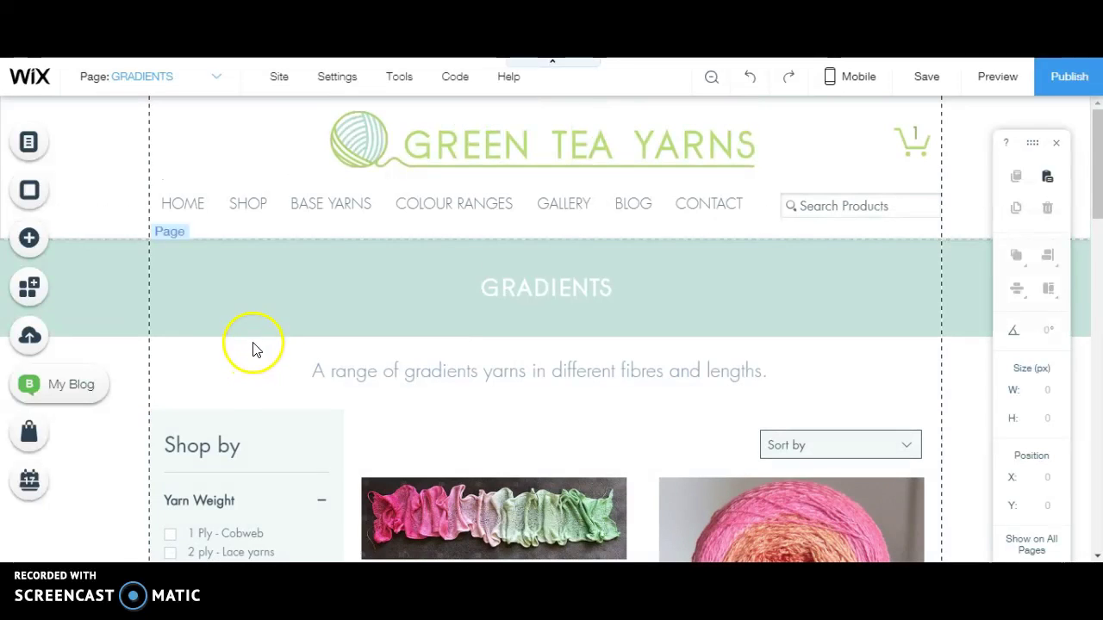
- Open the SHOP page and review the Yarn Weight, Fibre and Colour Range filters beside the products
left_click(204, 84)
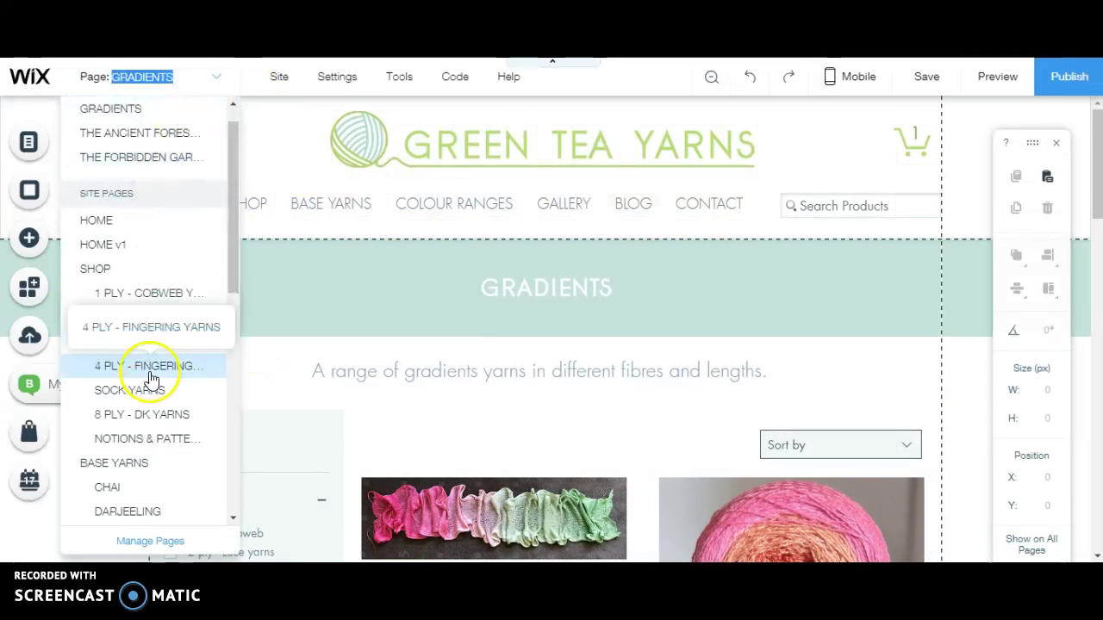
left_click(99, 272)
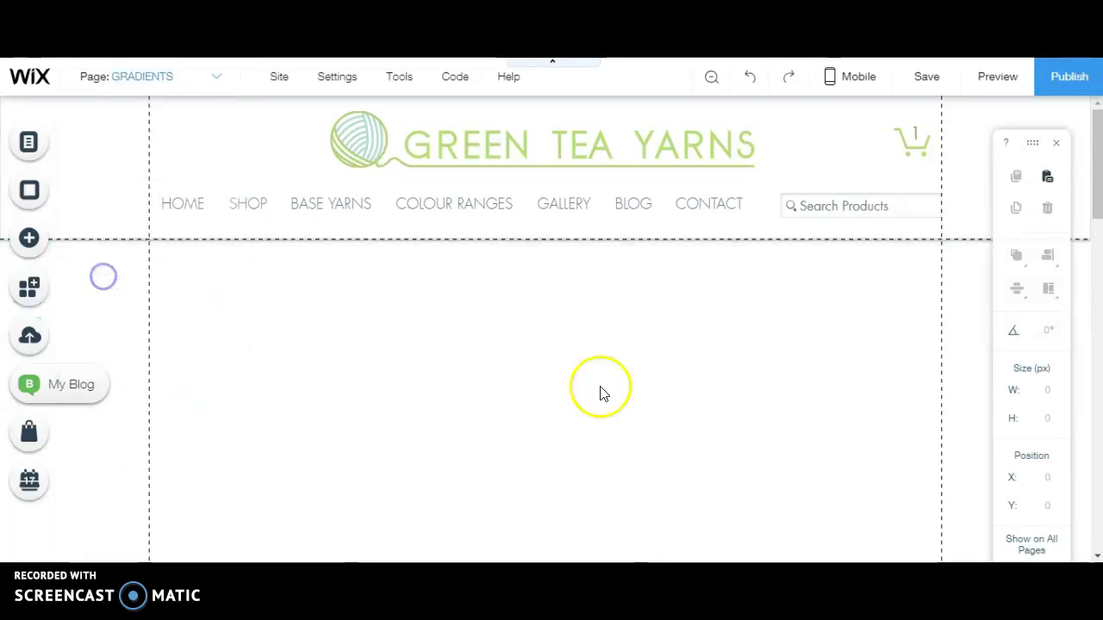
scroll(548, 366, "down", 2)
scroll(429, 307, "down", 1)
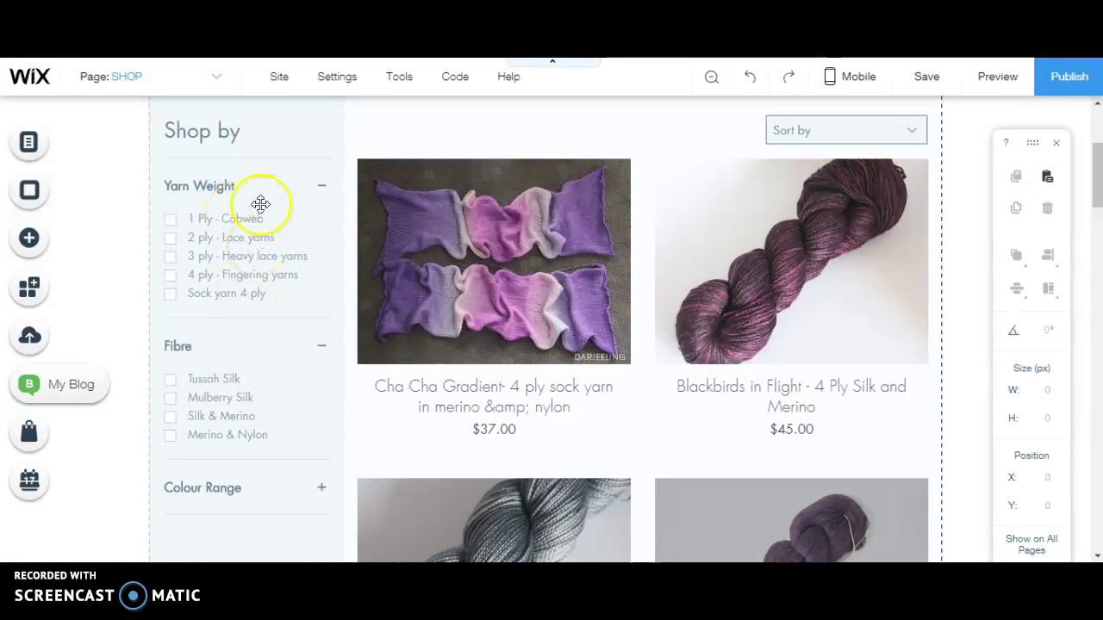
scroll(268, 395, "down", 1)
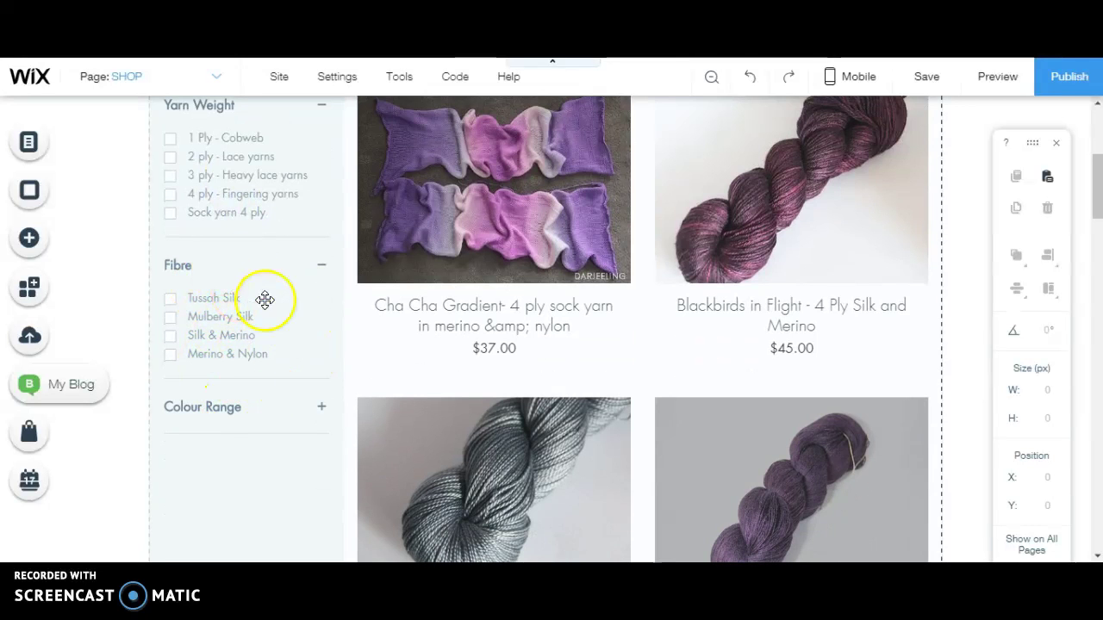
scroll(328, 337, "up", 2)
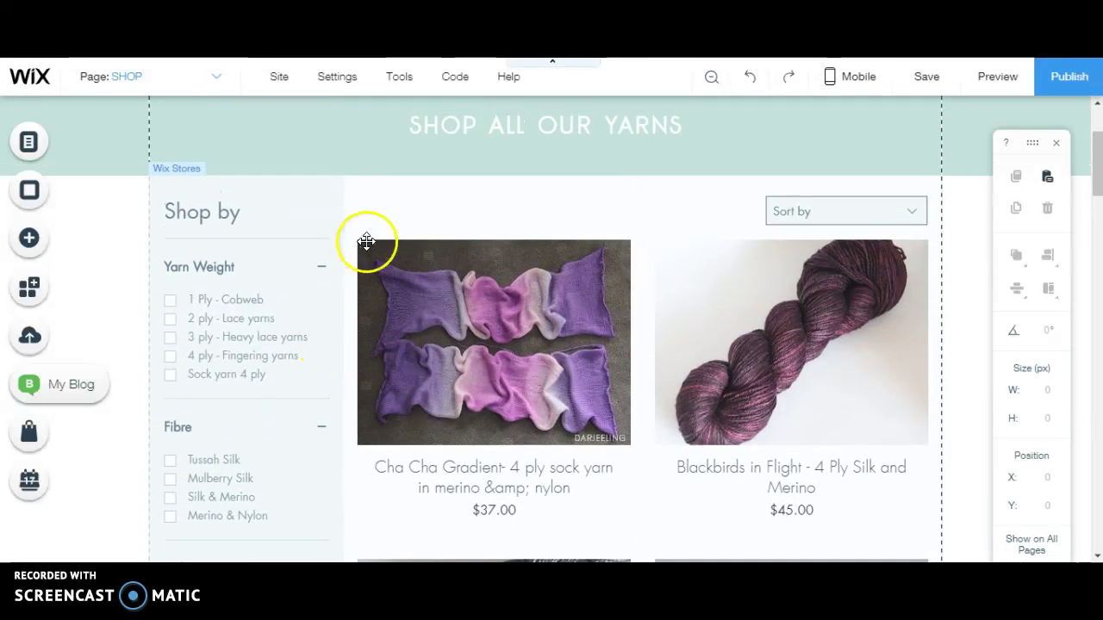
- Open the filter settings of the SHOP page's product gallery and move the settings window off the page's filter sidebar
left_click(407, 208)
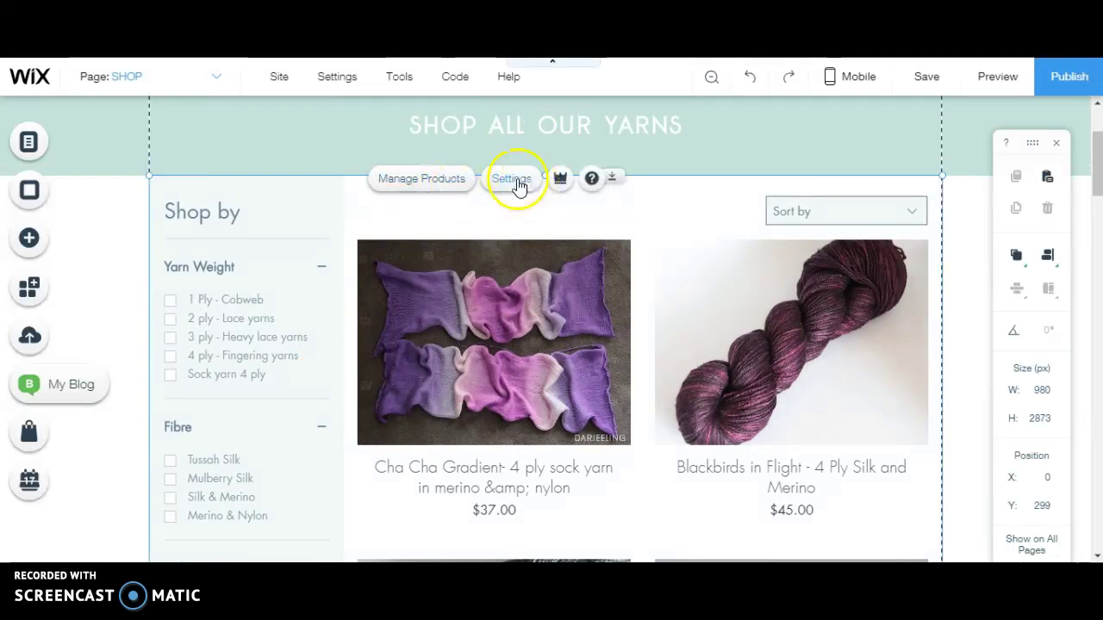
left_click(517, 188)
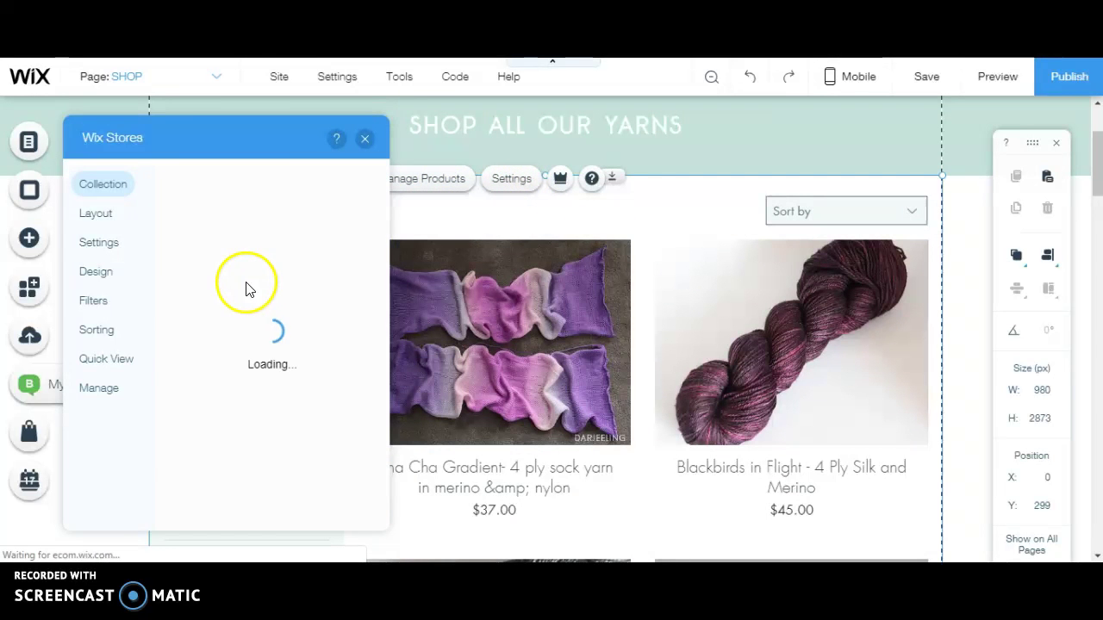
left_click(94, 300)
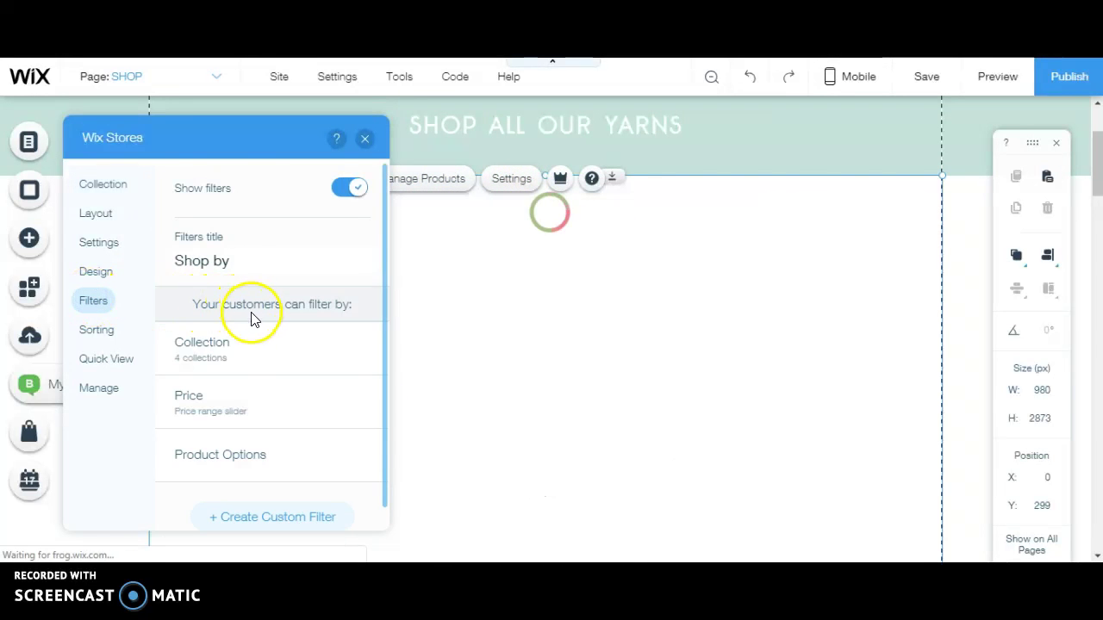
scroll(261, 435, "down", 1)
scroll(258, 377, "up", 1)
scroll(263, 377, "down", 1)
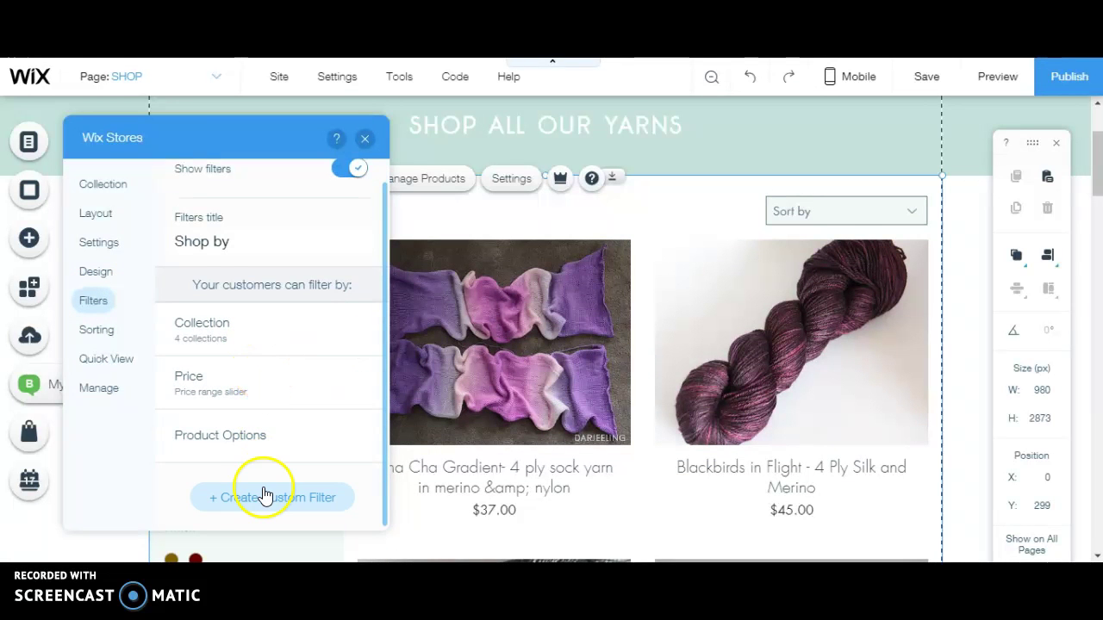
left_click_drag(212, 139, 296, 94)
mouse_move(295, 95)
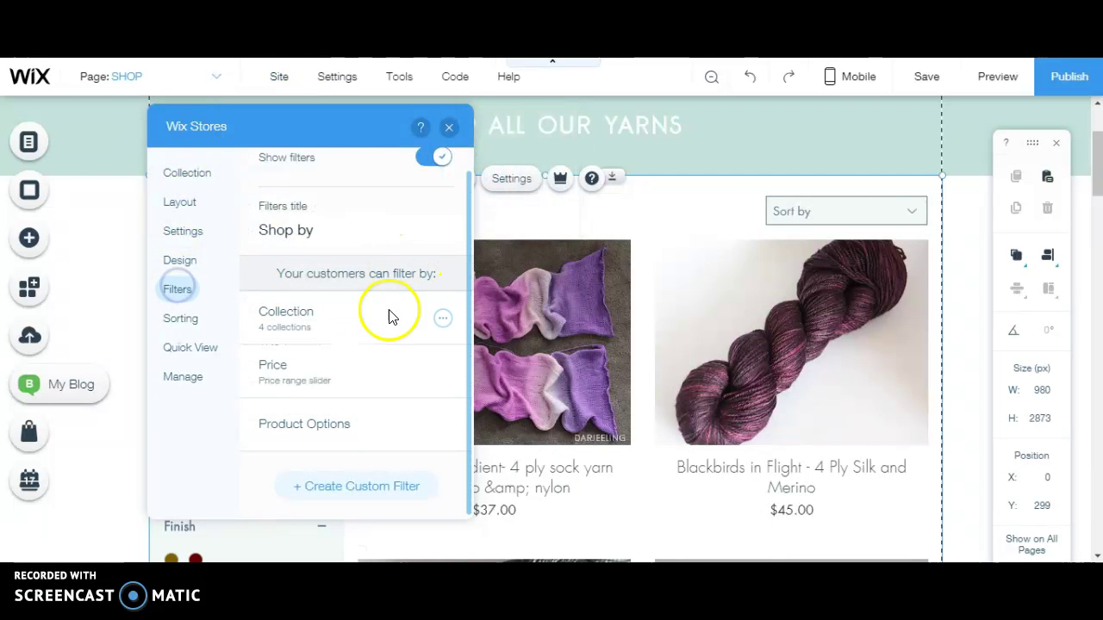
- Create a custom filter for the SHOP page's gallery and name it Yarn Weight
left_click(356, 486)
scroll(315, 443, "down", 3)
scroll(323, 433, "up", 3)
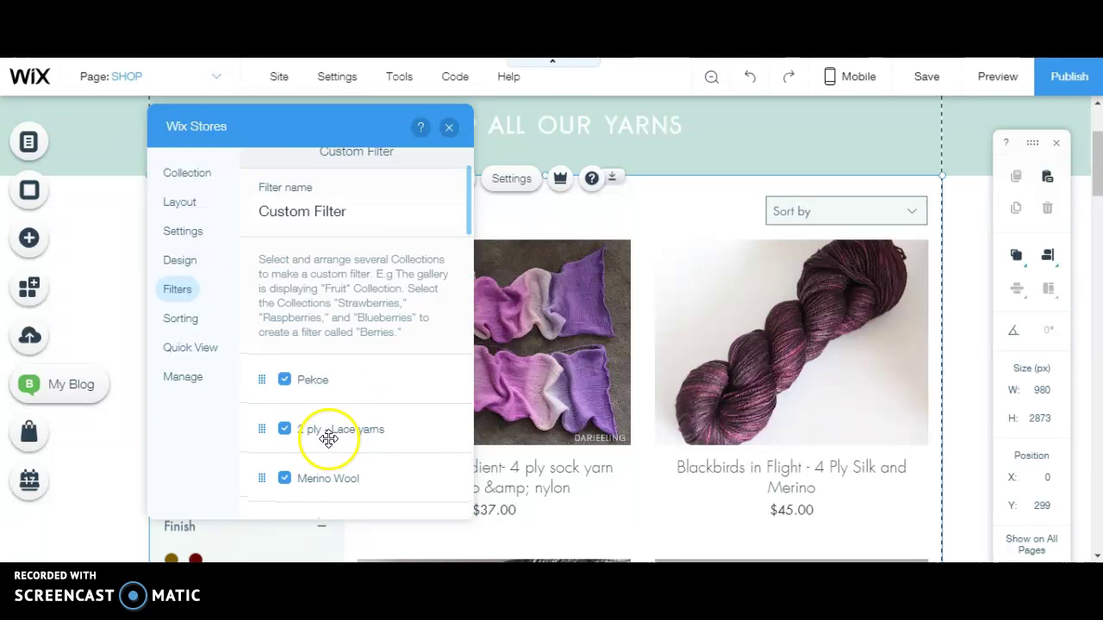
left_click(332, 237)
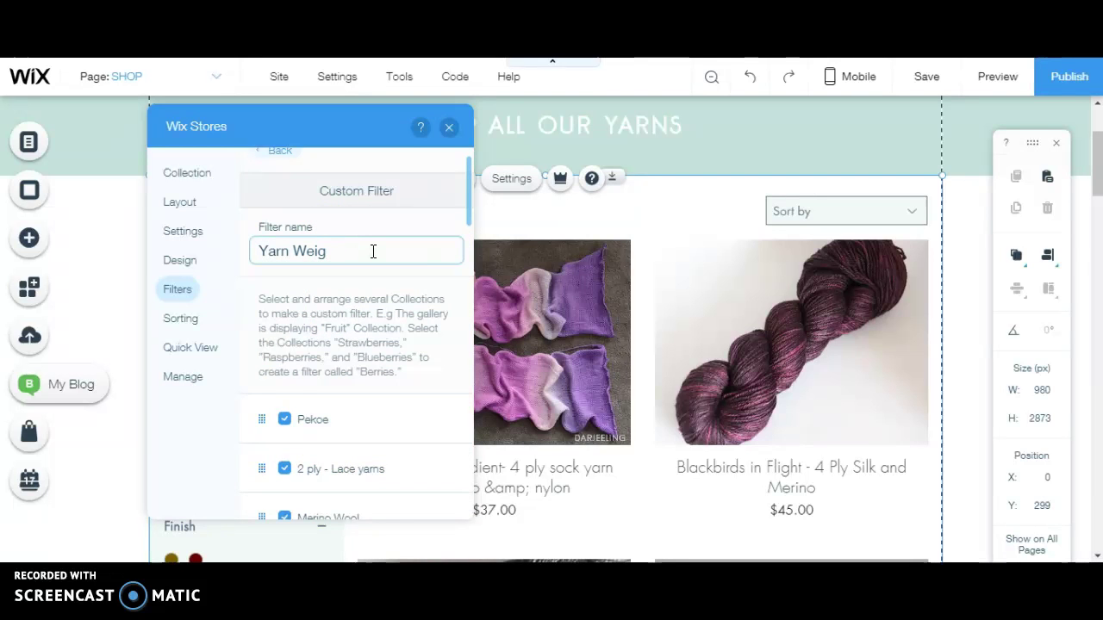
scroll(377, 457, "down", 1)
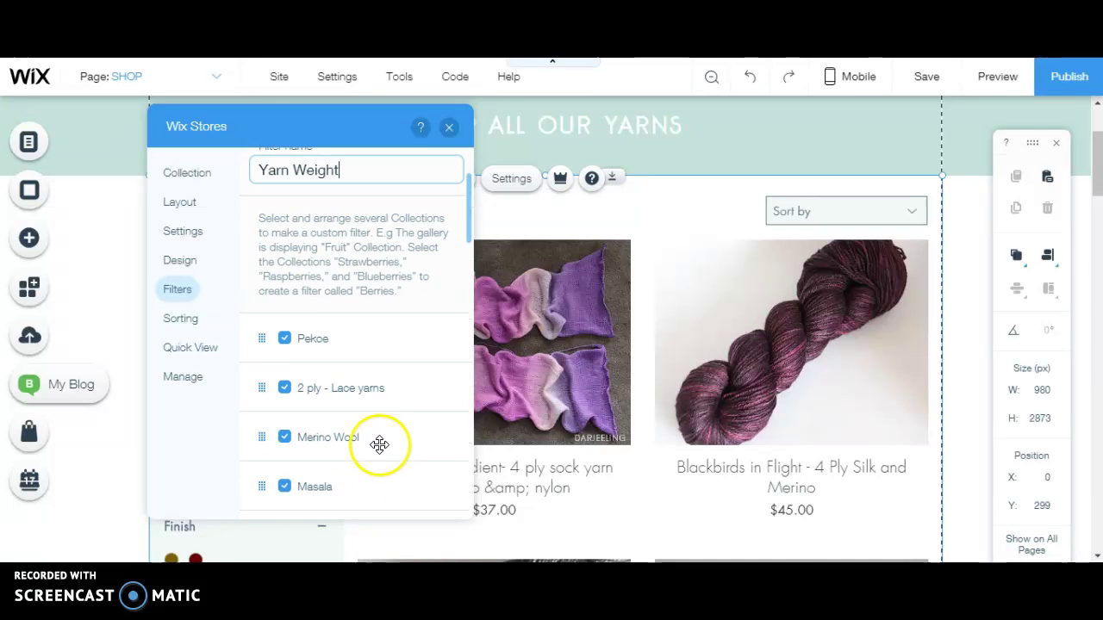
- Exclude Pekoe, Merino Wool and Masala from the Yarn Weight filter and include 4 ply - Fingering yarns and 1 Ply - Cobweb
left_click(283, 336)
scroll(345, 381, "down", 1)
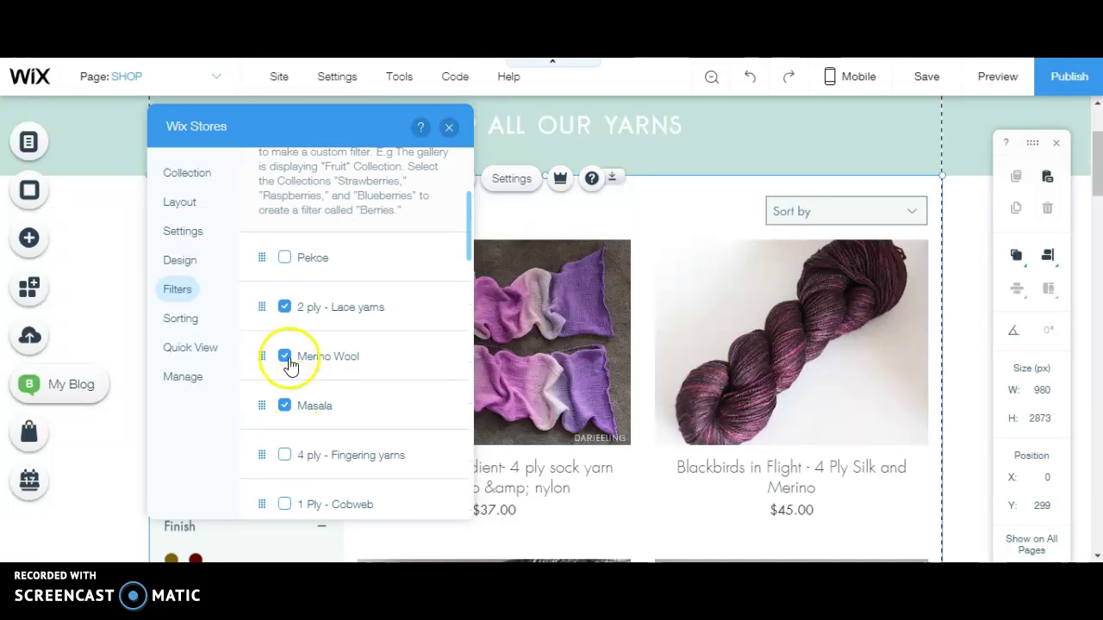
left_click(283, 357)
left_click(284, 406)
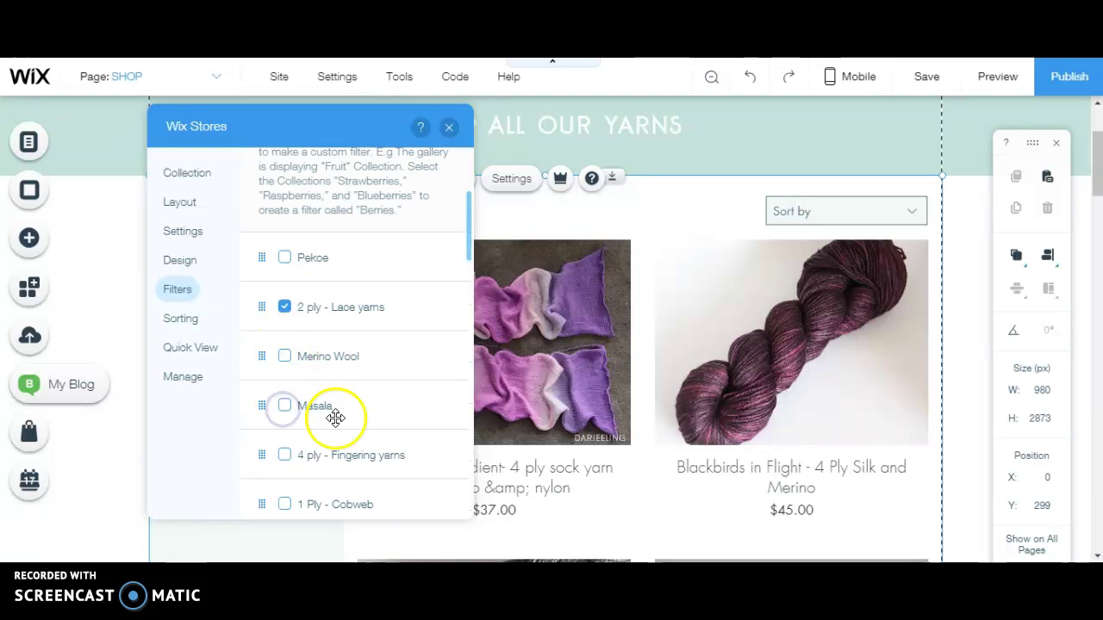
left_click(285, 504)
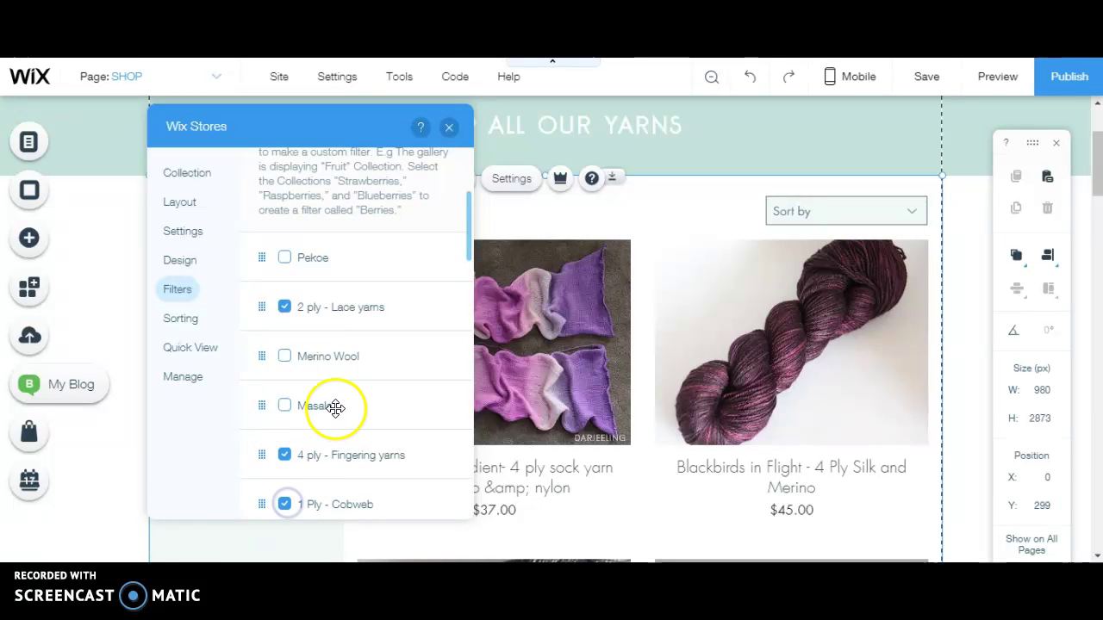
- Include Sock yarn 4 ply and 3 ply - Heavy lace yarns in the Yarn Weight filter, but not the variegated sock yarn
scroll(339, 404, "down", 2)
left_click(282, 398)
scroll(348, 405, "down", 2)
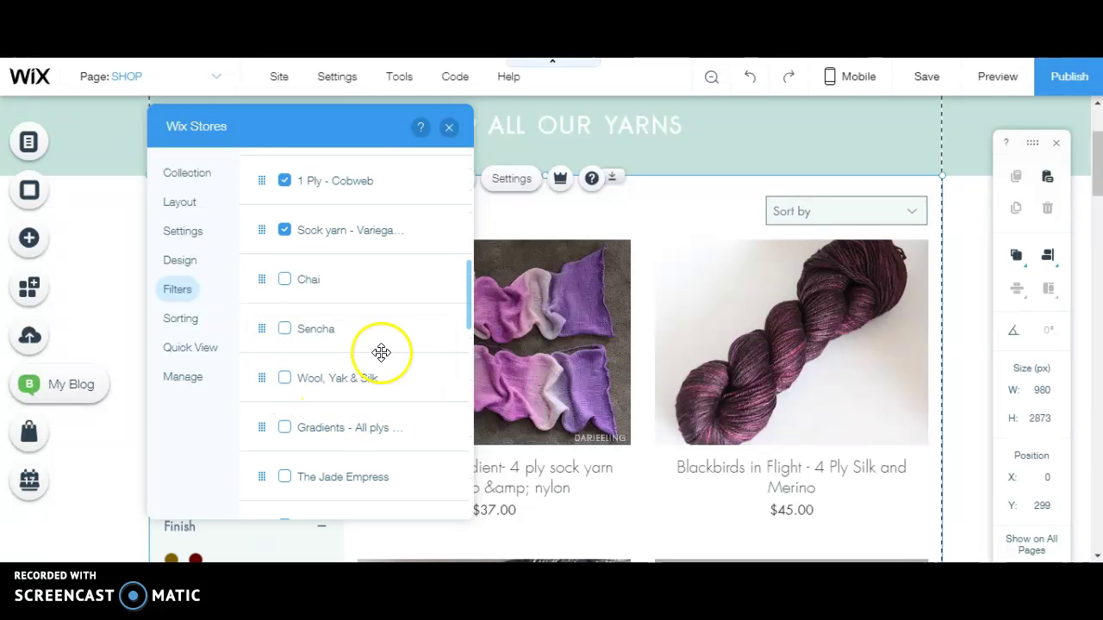
scroll(381, 352, "down", 2)
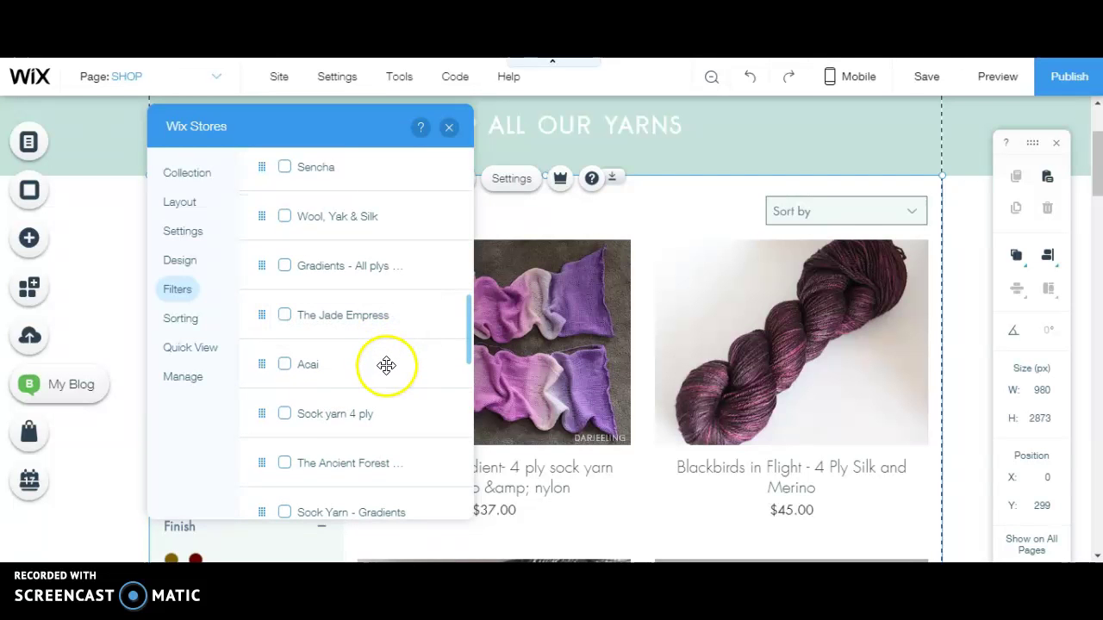
left_click(284, 416)
scroll(405, 362, "down", 4)
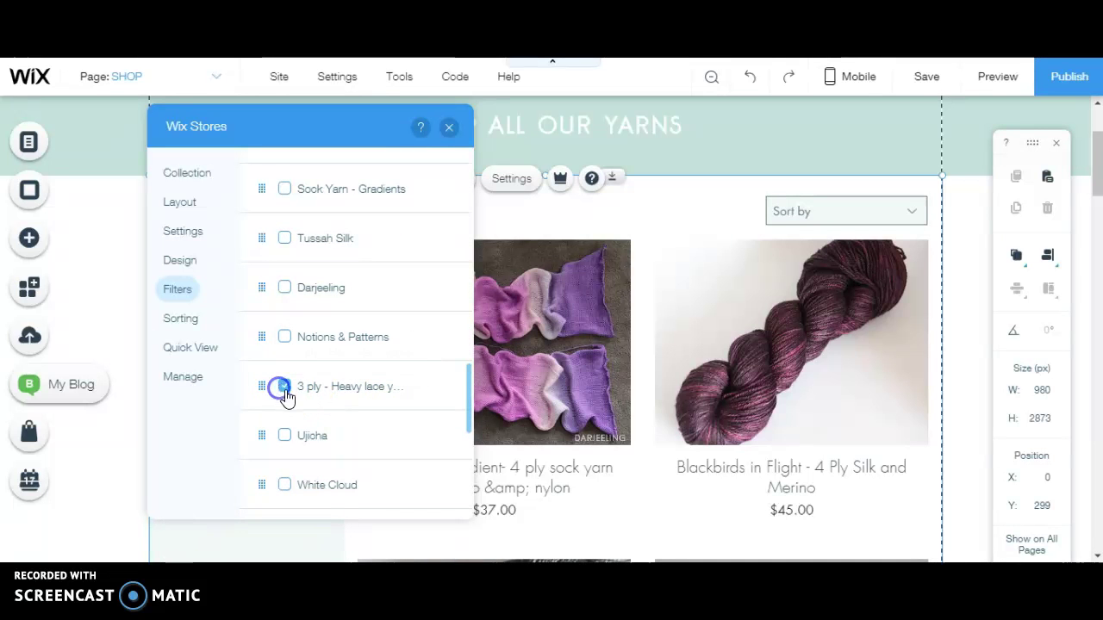
scroll(362, 396, "down", 4)
scroll(365, 403, "down", 1)
scroll(365, 402, "up", 4)
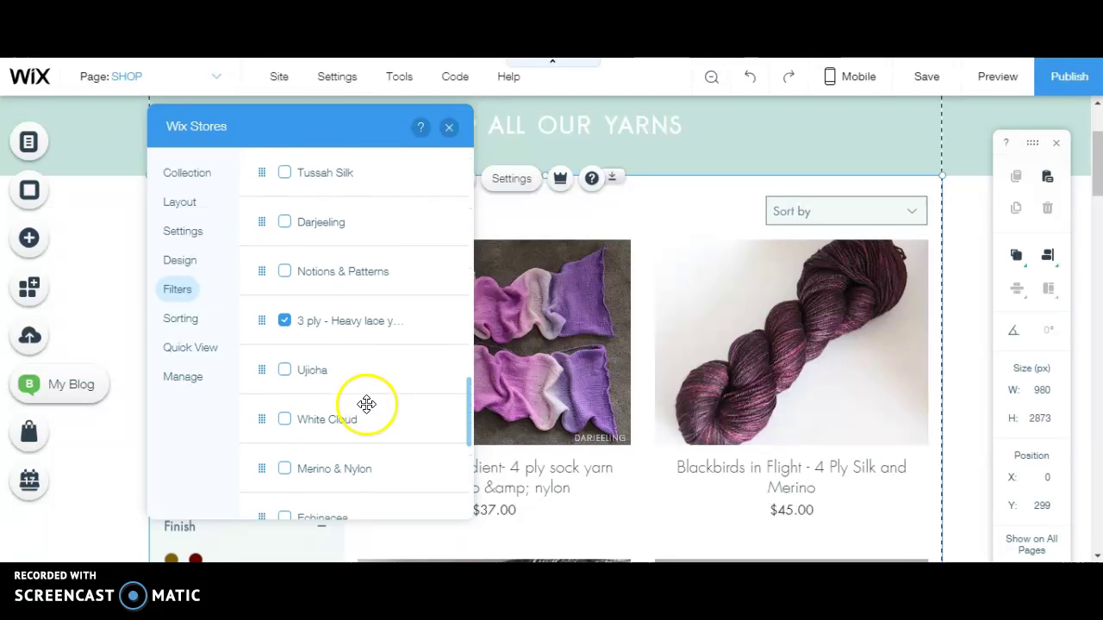
- Arrange the Yarn Weight collections so 3 ply - Heavy lace yarns and 4 ply - Fingering yarns come directly above Sock yarn 4 ply
left_click_drag(364, 328, 368, 200)
scroll(382, 258, "up", 2)
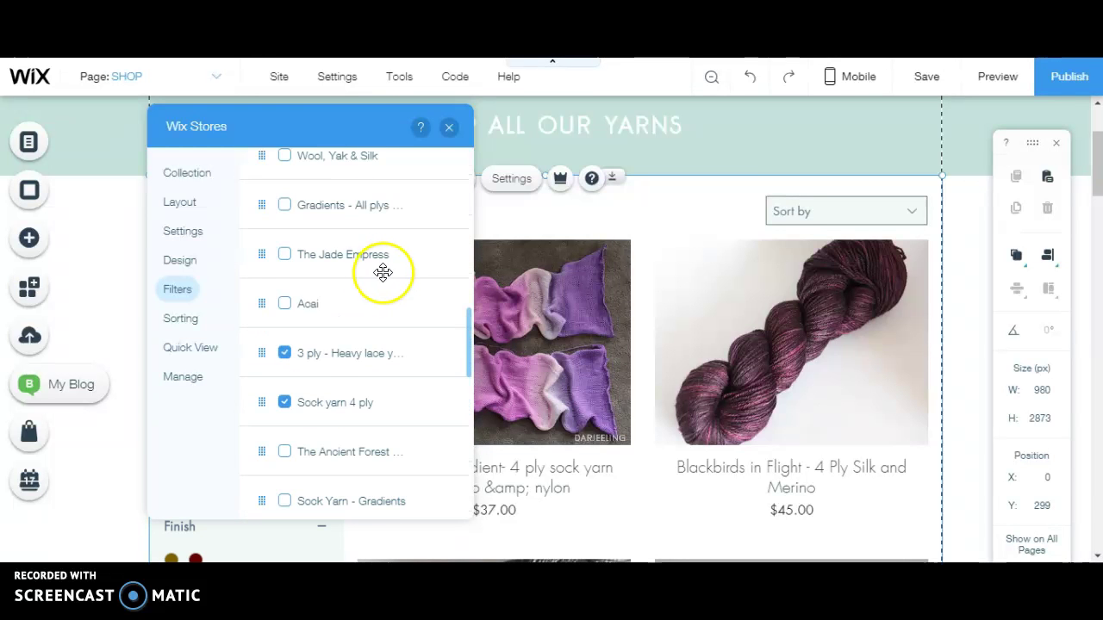
scroll(347, 346, "up", 1)
scroll(347, 346, "up", 2)
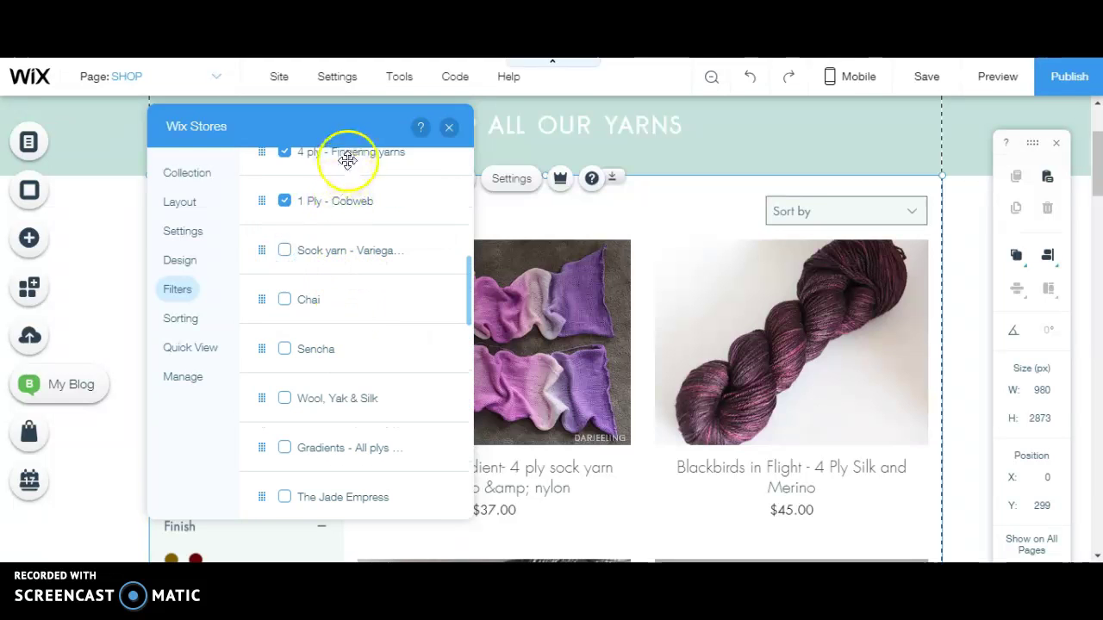
left_click_drag(348, 182, 370, 446)
scroll(369, 401, "down", 3)
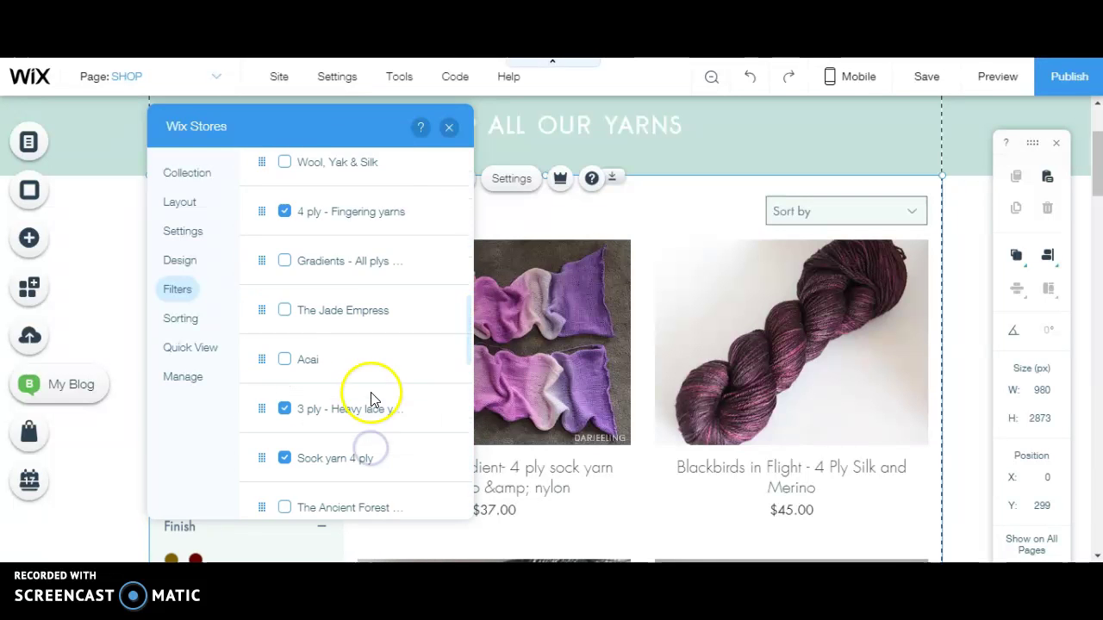
left_click_drag(342, 207, 347, 406)
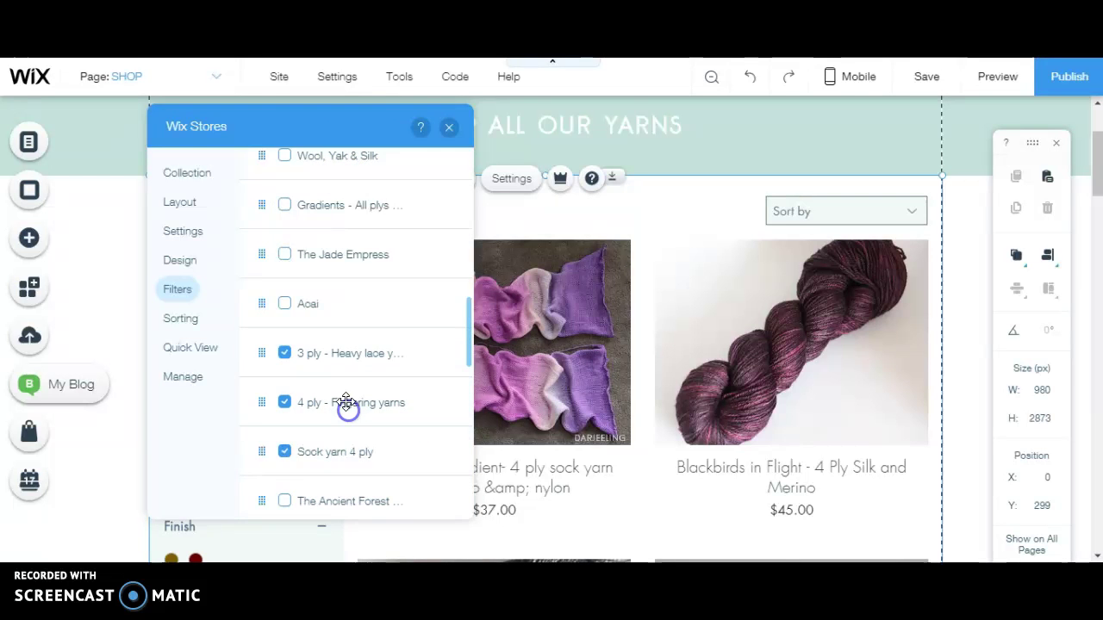
- Move 2 ply - Lace yarns directly below 1 Ply - Cobweb in the Yarn Weight filter
scroll(347, 394, "up", 10)
left_click_drag(341, 296, 352, 399)
scroll(327, 344, "down", 3)
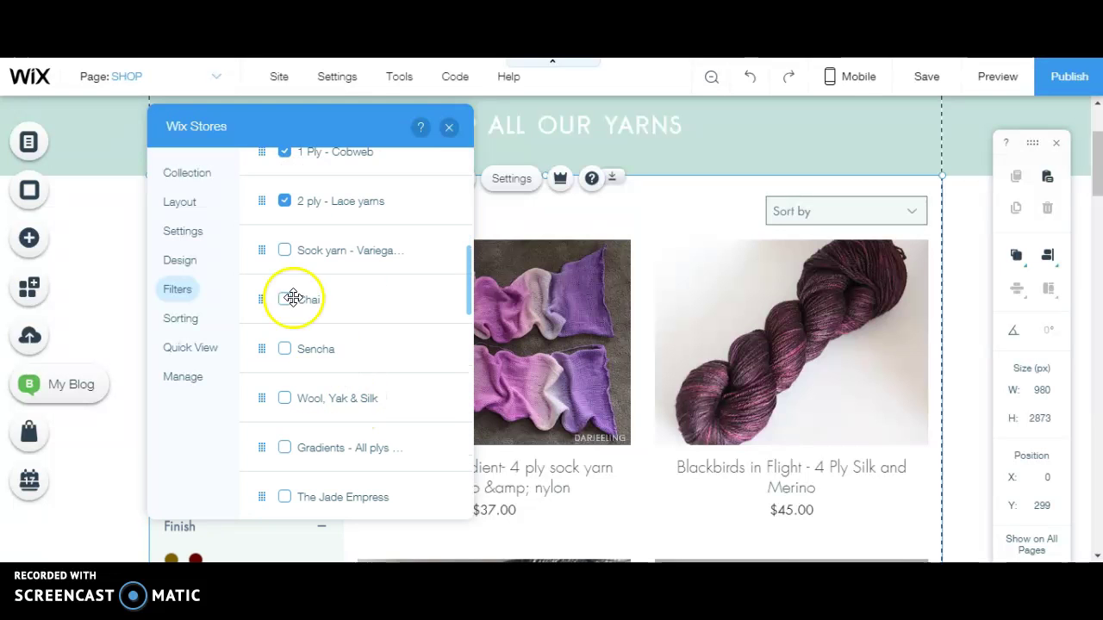
scroll(305, 306, "up", 5)
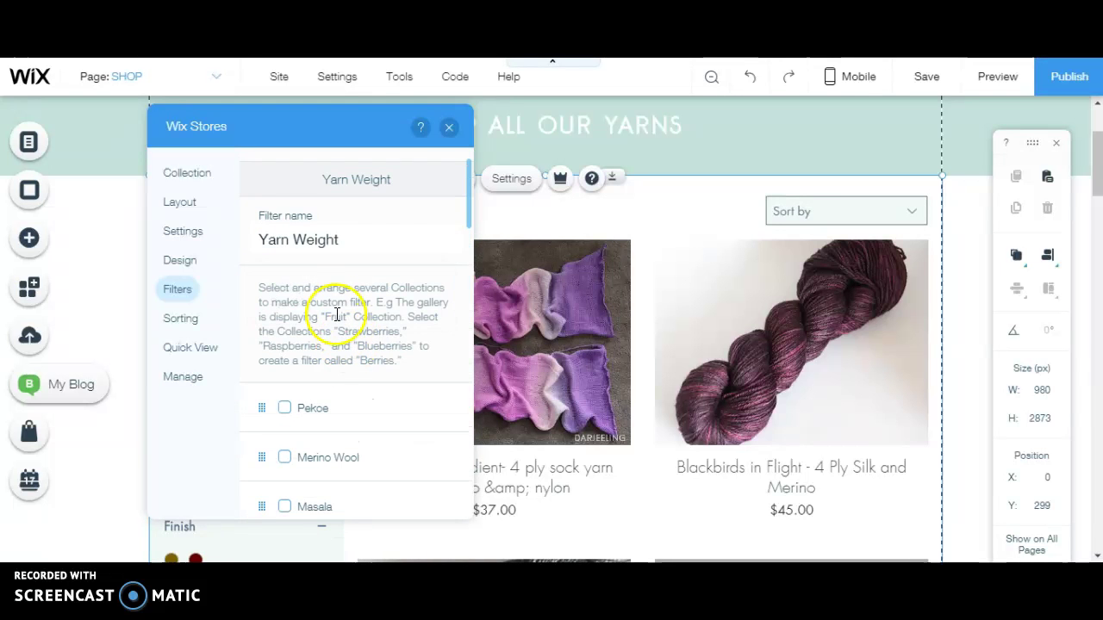
- Return to the SHOP gallery's list of filters and hide the Collection, Price and Product Options filters
scroll(278, 187, "up", 1)
left_click(280, 172)
left_click_drag(311, 123, 447, 120)
left_click_drag(348, 99, 320, 92)
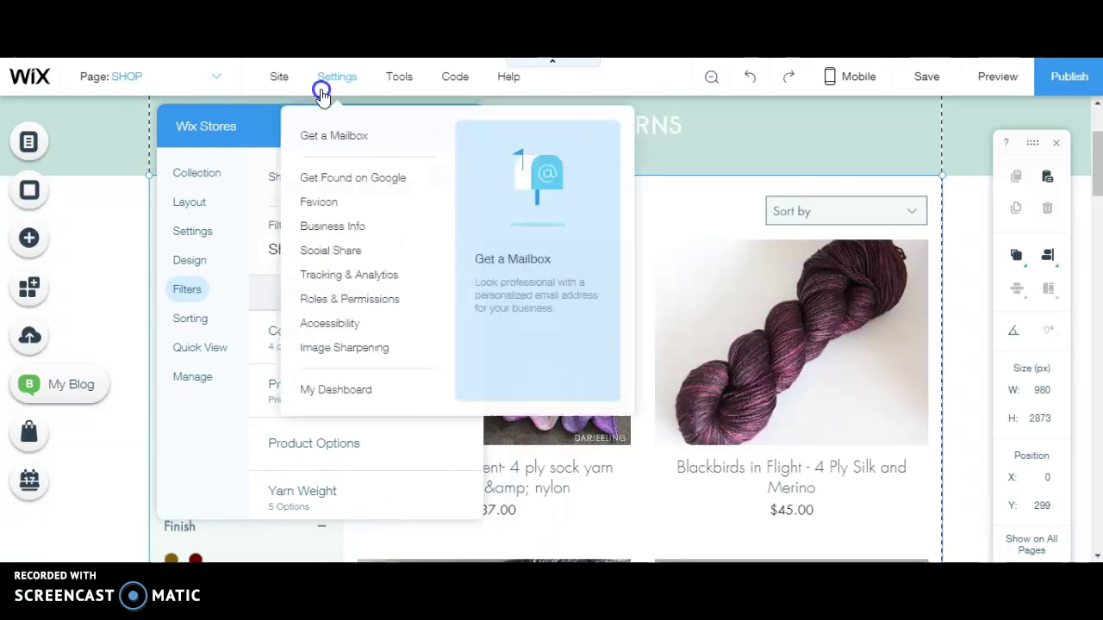
left_click(188, 291)
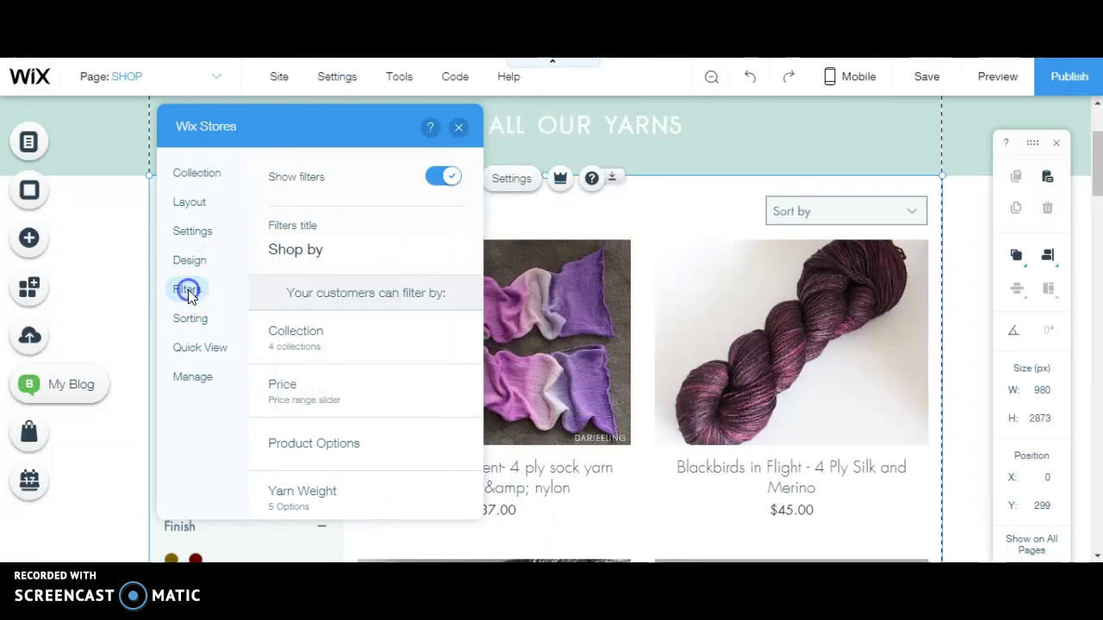
left_click(451, 335)
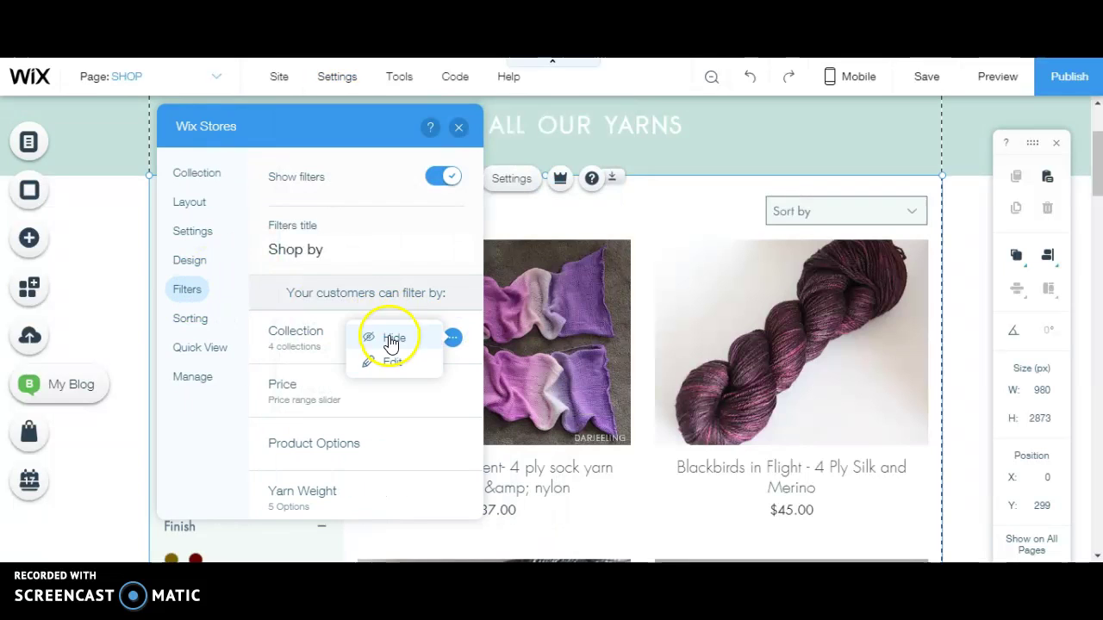
left_click(390, 338)
left_click(451, 395)
left_click(394, 393)
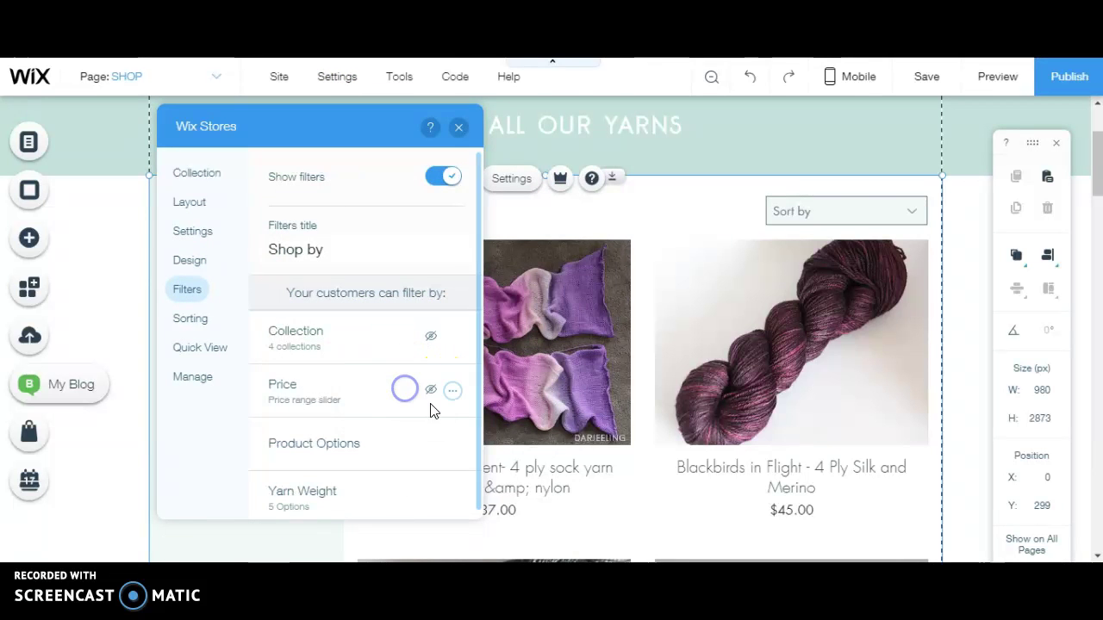
left_click(451, 444)
left_click(396, 445)
- Create a custom filter named Fibre and exclude Pekoe, 2 ply - Lace yarns and Masala from it
scroll(384, 400, "down", 2)
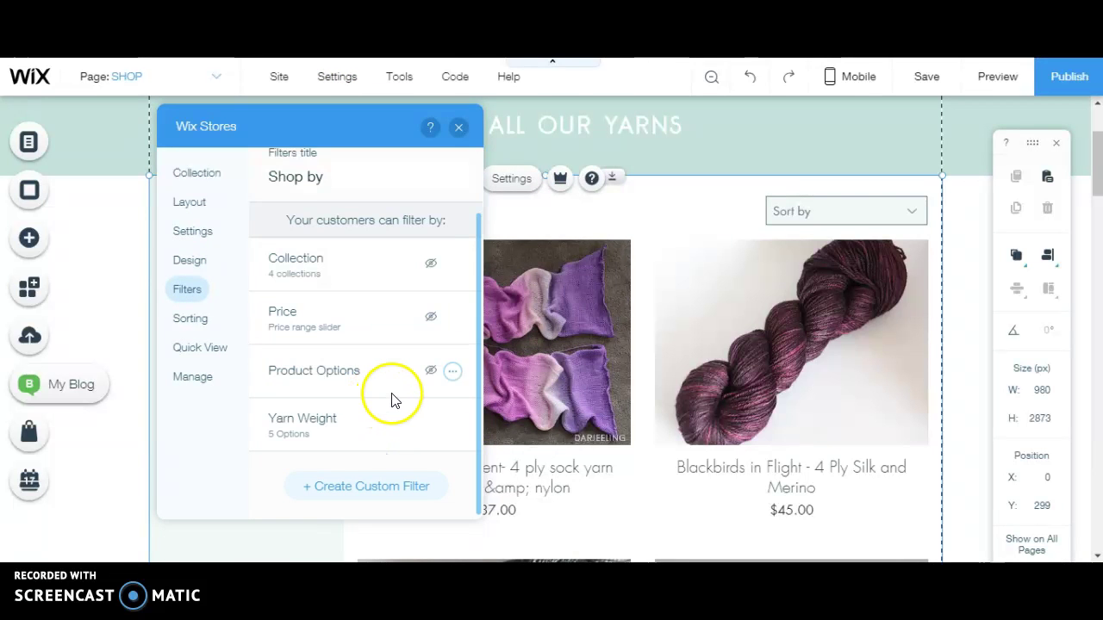
left_click(353, 489)
left_click(306, 193)
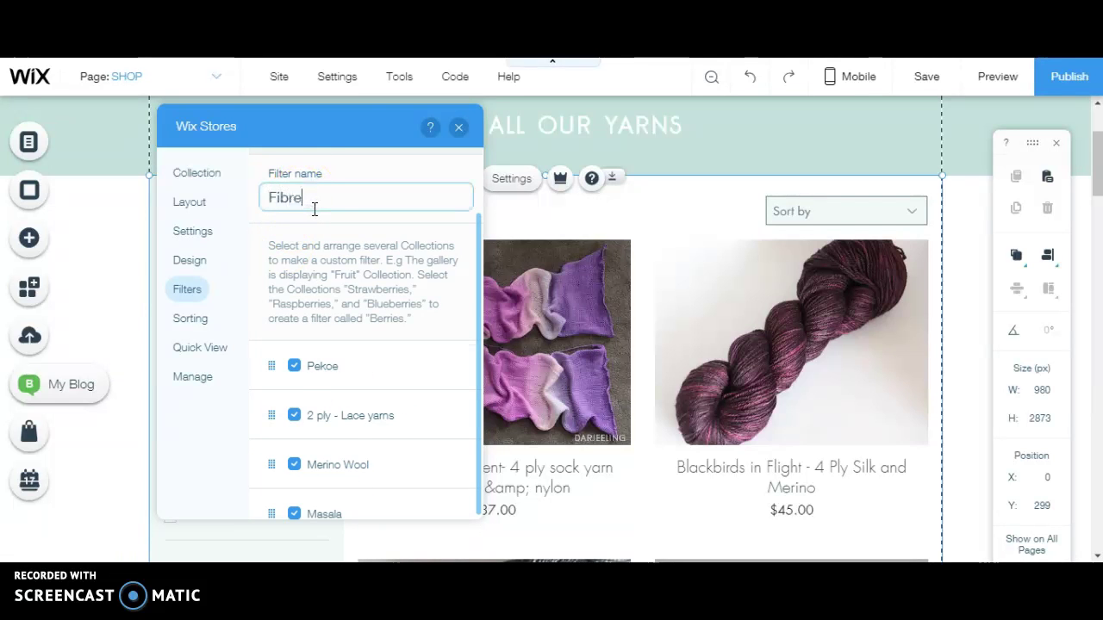
left_click(291, 366)
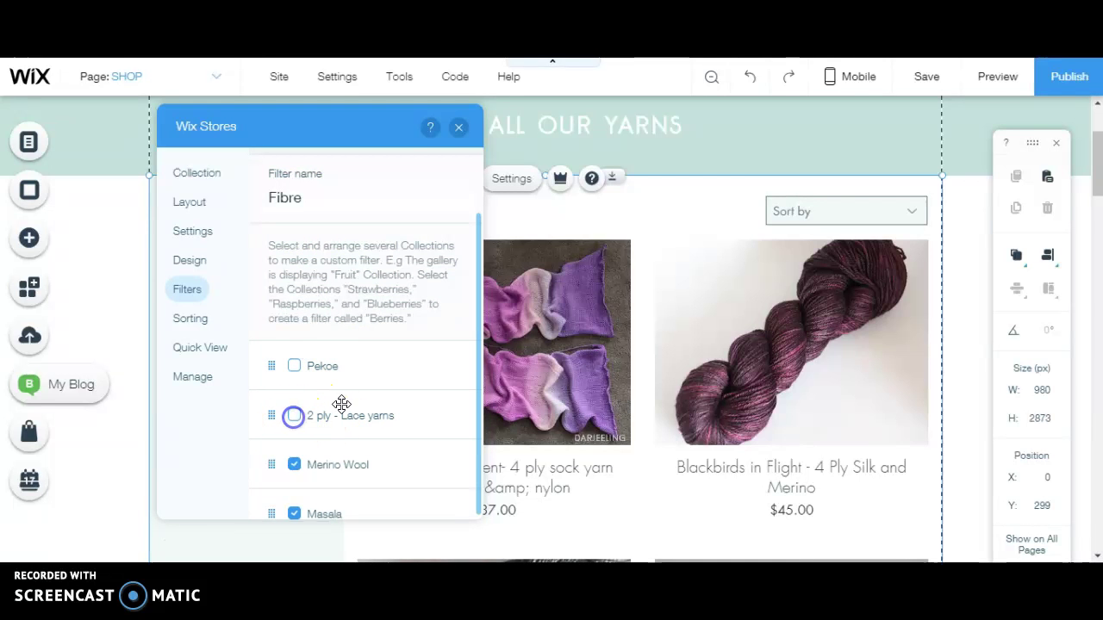
scroll(341, 404, "down", 2)
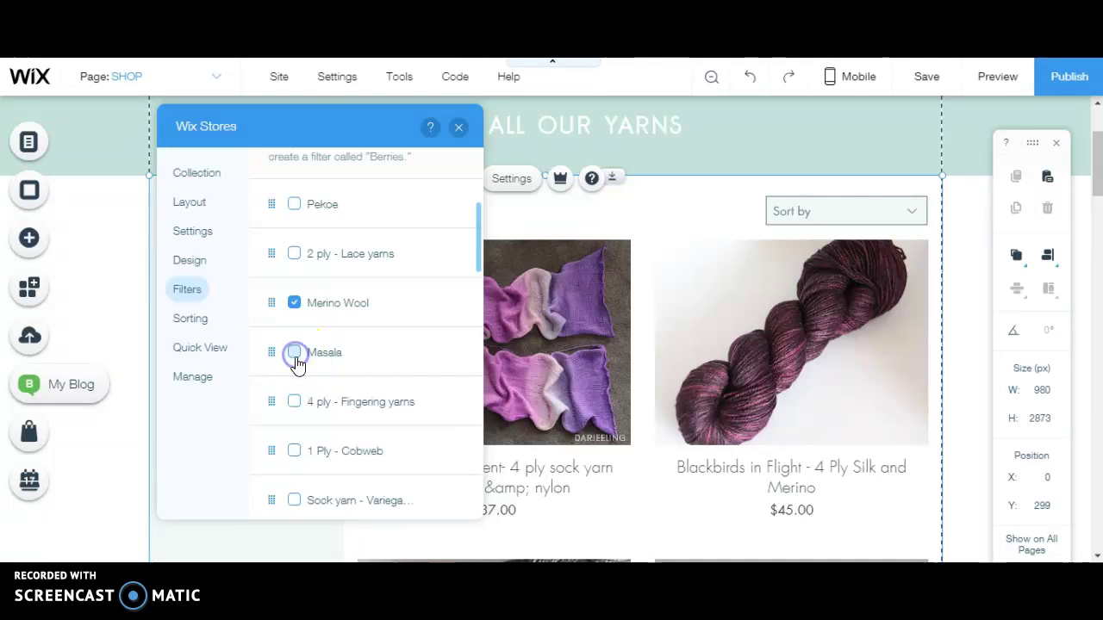
- Include the Wool, Yak & Silk and Tussah Silk collections in the Fibre filter
scroll(297, 361, "down", 2)
scroll(340, 361, "down", 1)
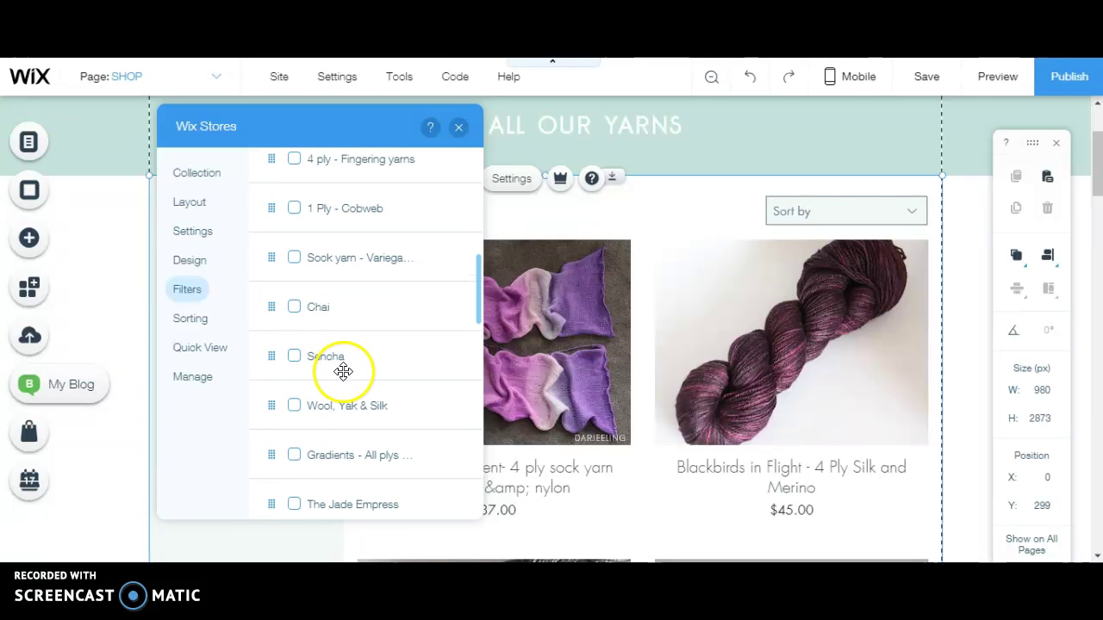
scroll(343, 370, "down", 1)
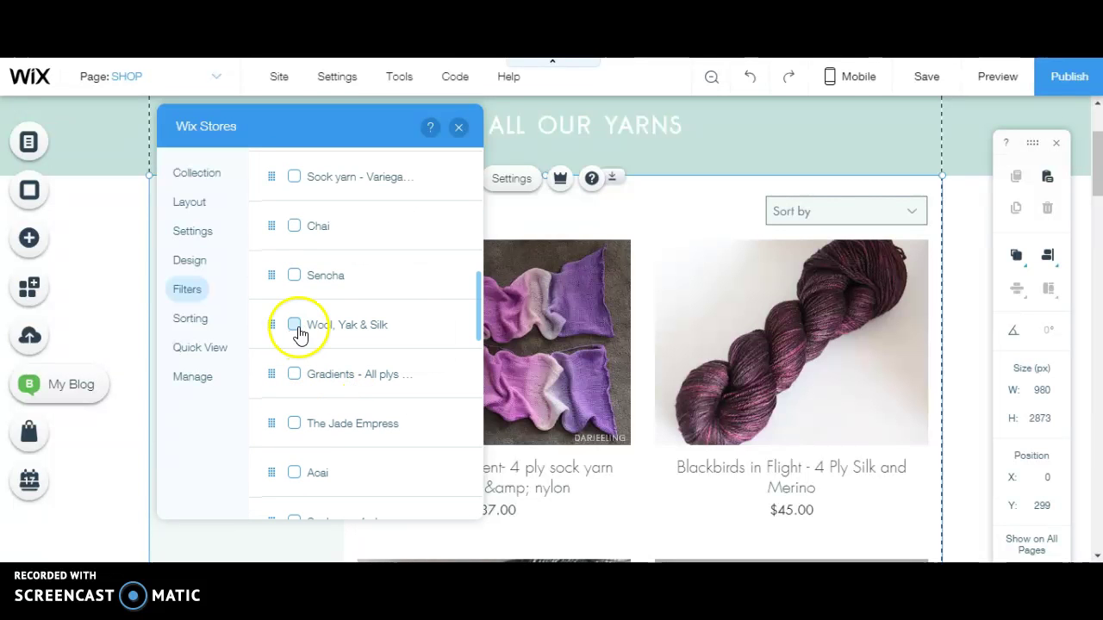
scroll(352, 394, "down", 2)
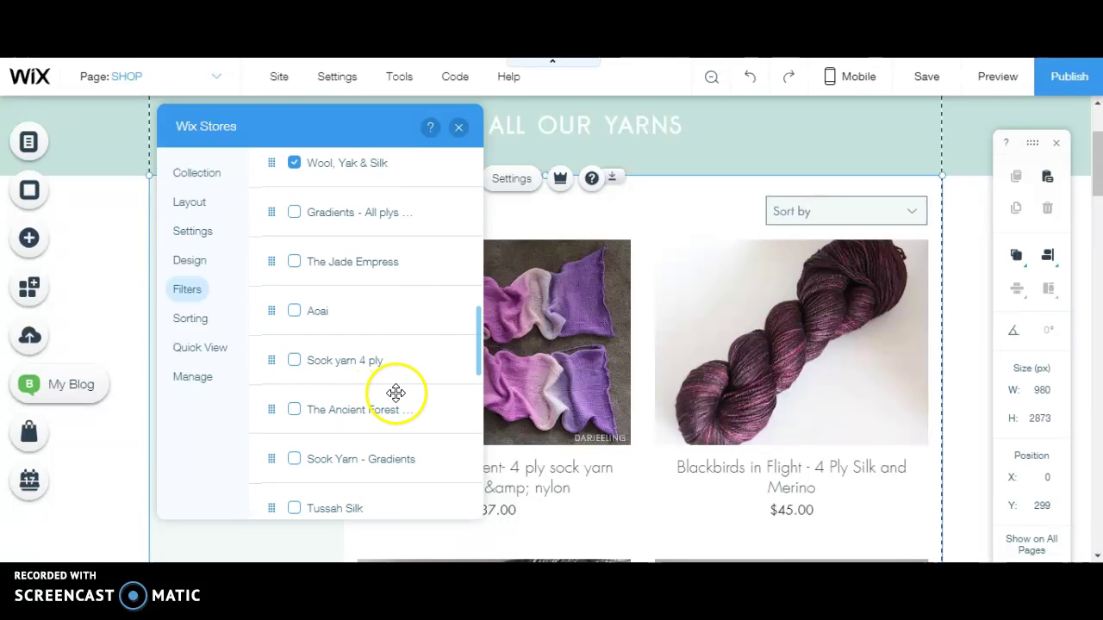
scroll(382, 390, "down", 2)
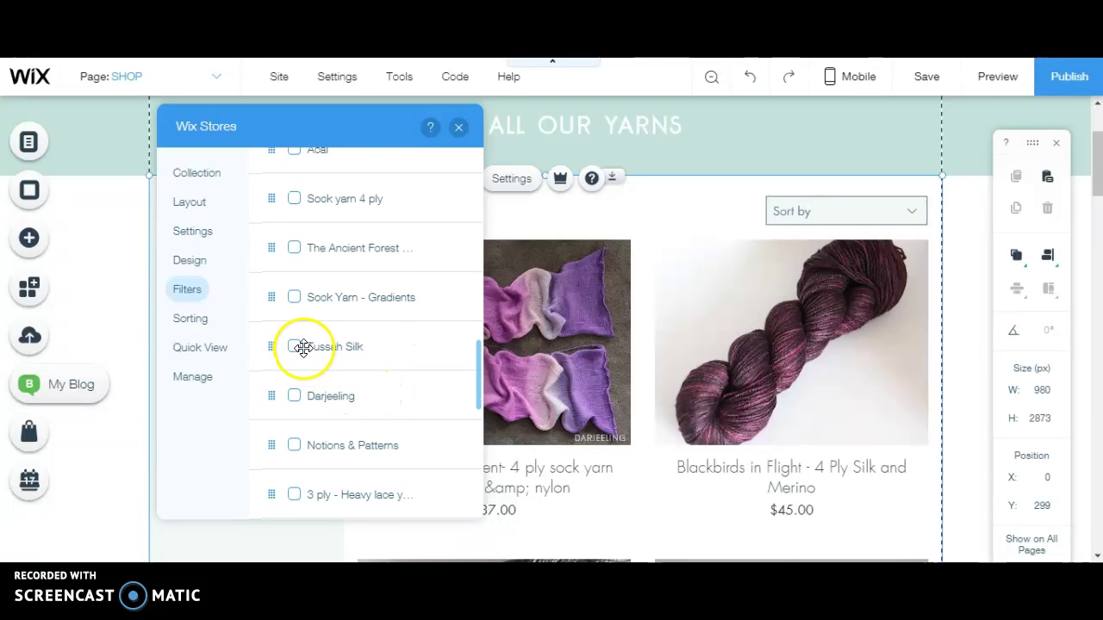
- Include Merino & Nylon, Silk & Alpaca and Silk & Merino in the Fibre filter
scroll(345, 391, "down", 2)
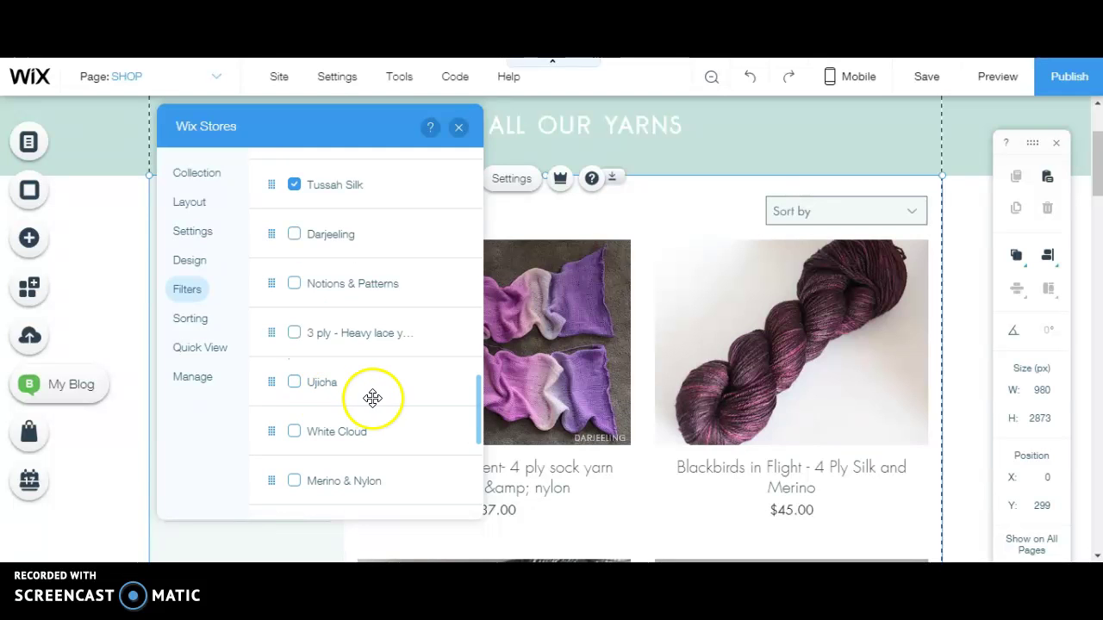
scroll(373, 396, "down", 1)
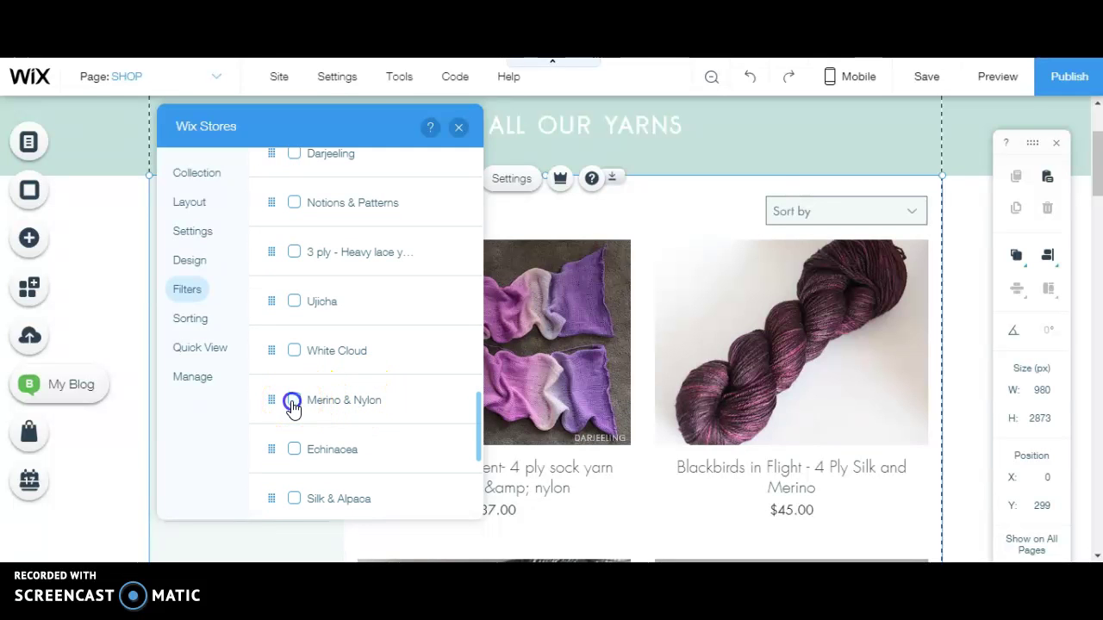
scroll(335, 412, "down", 1)
left_click(294, 464)
scroll(353, 437, "down", 1)
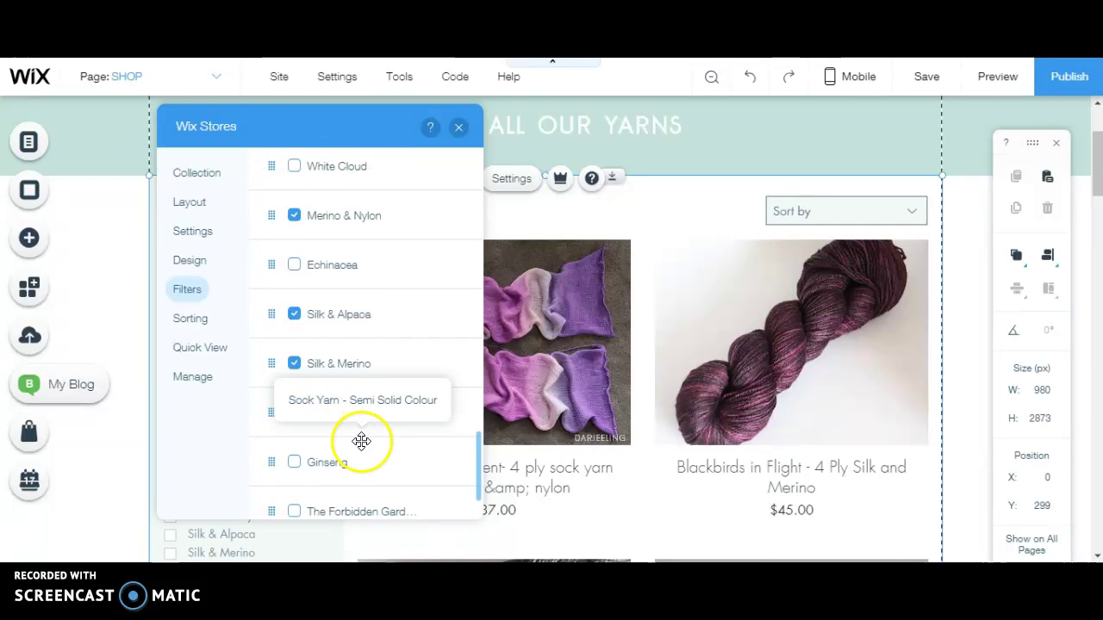
- Include Mulberry Silk directly above Silk & Alpaca in the Fibre filter, and move Tussah Silk directly below Silk & Merino
scroll(362, 441, "down", 1)
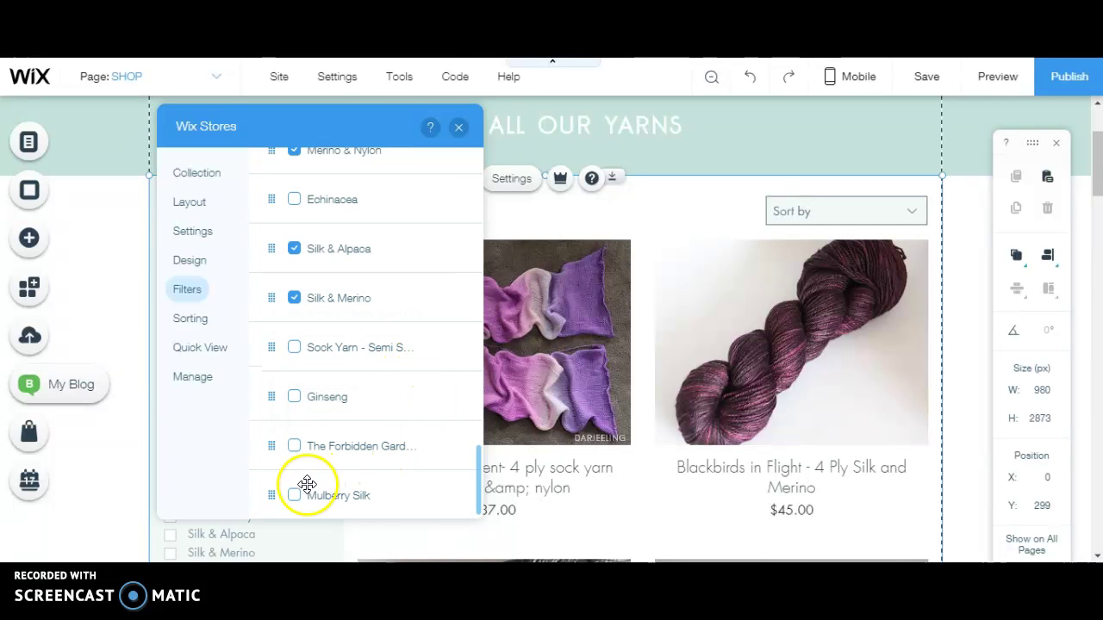
left_click_drag(298, 495, 342, 244)
scroll(379, 323, "up", 2)
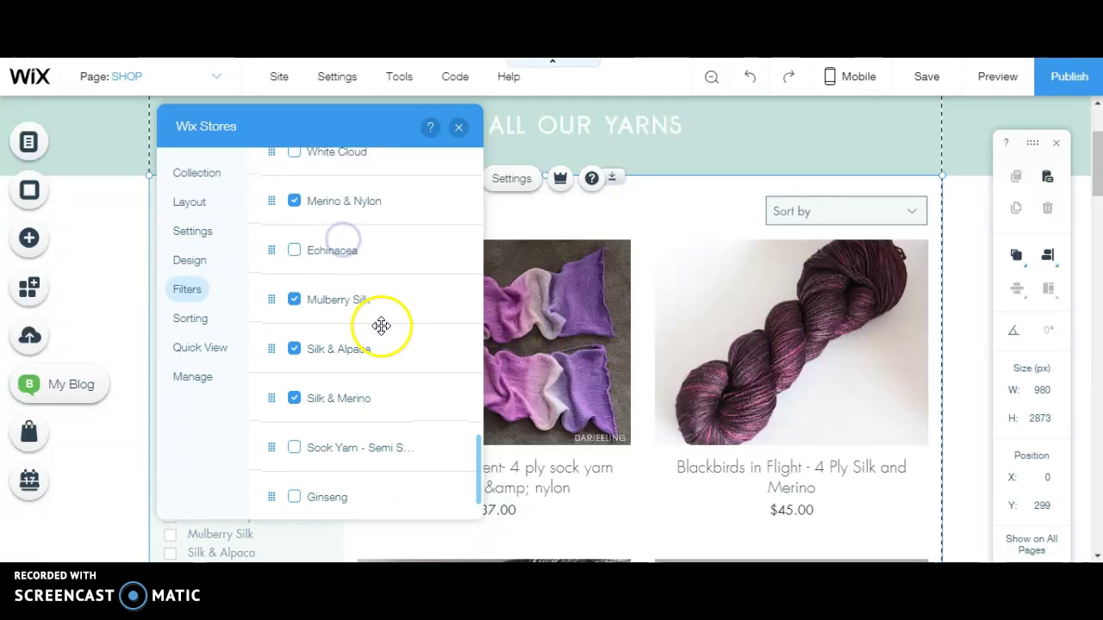
scroll(362, 334, "up", 4)
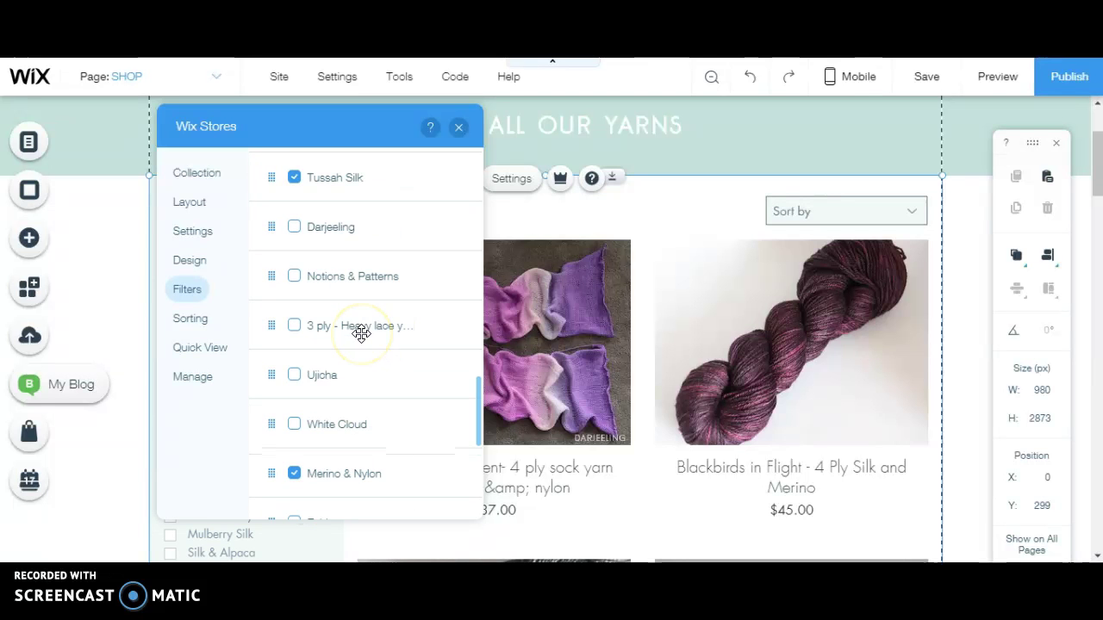
left_click_drag(353, 263, 372, 317)
left_click_drag(366, 263, 367, 370)
left_click_drag(361, 296, 358, 361)
- Move Wool, Yak & Silk directly below Tussah Silk in the Fibre filter
scroll(364, 359, "up", 10)
left_click_drag(364, 310, 367, 438)
left_click_drag(362, 204, 374, 460)
scroll(360, 428, "down", 5)
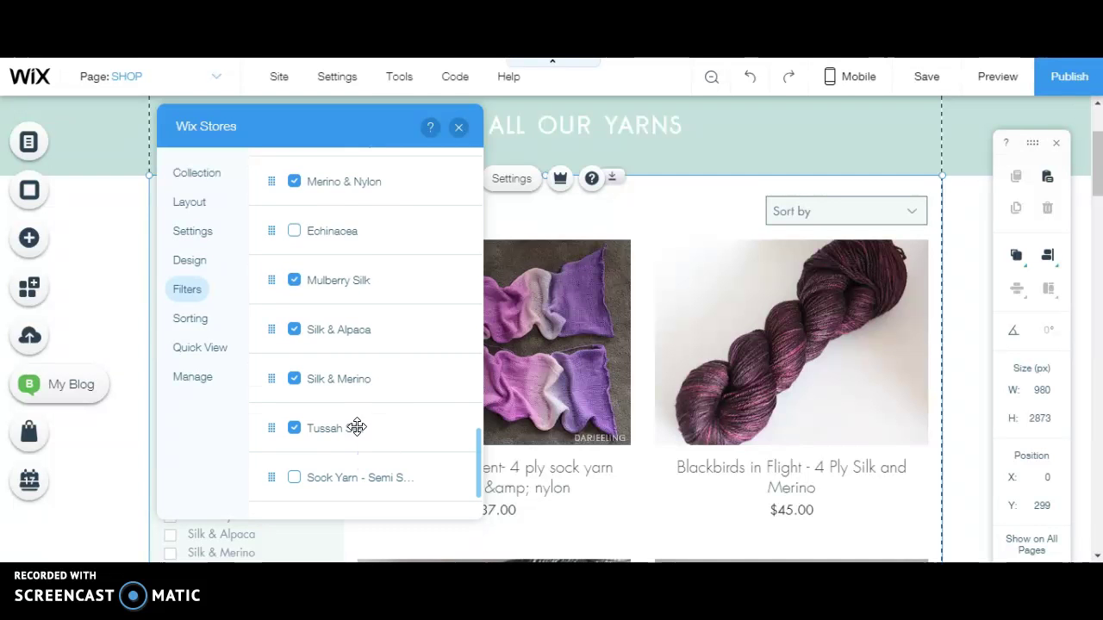
scroll(391, 231, "up", 2)
scroll(361, 215, "up", 2)
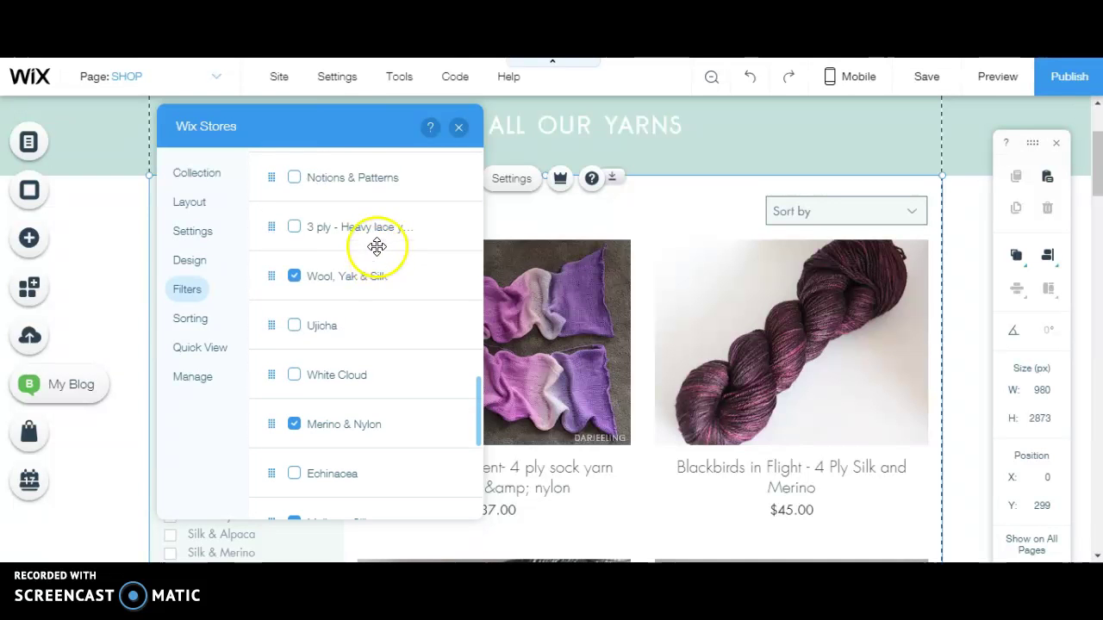
left_click_drag(353, 286, 388, 492)
scroll(388, 469, "down", 3)
left_click_drag(361, 256, 383, 433)
- Move Merino Wool down the Fibre filter's collections to directly below Merino & Nylon
scroll(402, 315, "up", 3)
scroll(401, 315, "up", 5)
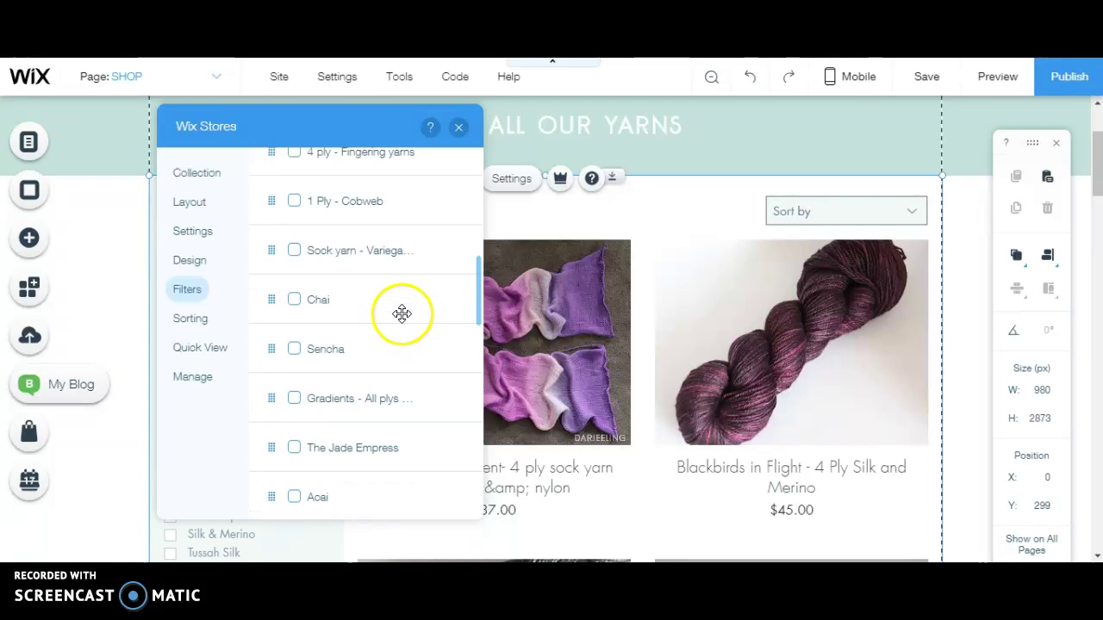
left_click_drag(370, 293, 386, 495)
left_click_drag(355, 186, 379, 486)
left_click_drag(369, 299, 387, 497)
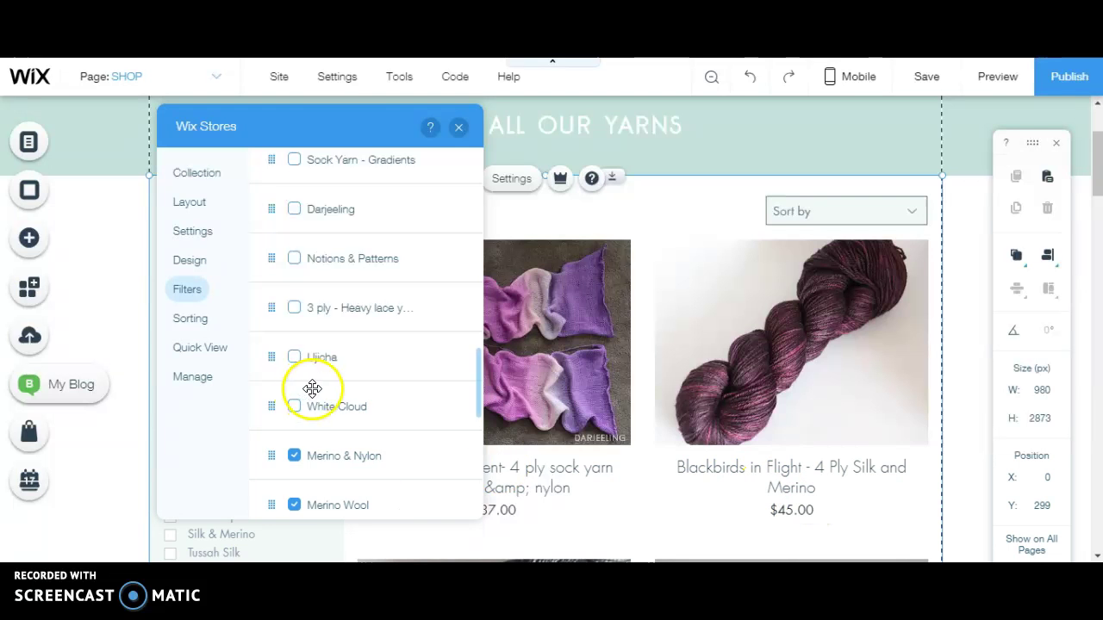
- Check the order of the Fibre collections, close the gallery's filter settings and save the site
scroll(401, 405, "down", 1)
scroll(402, 404, "down", 2)
scroll(406, 387, "up", 3)
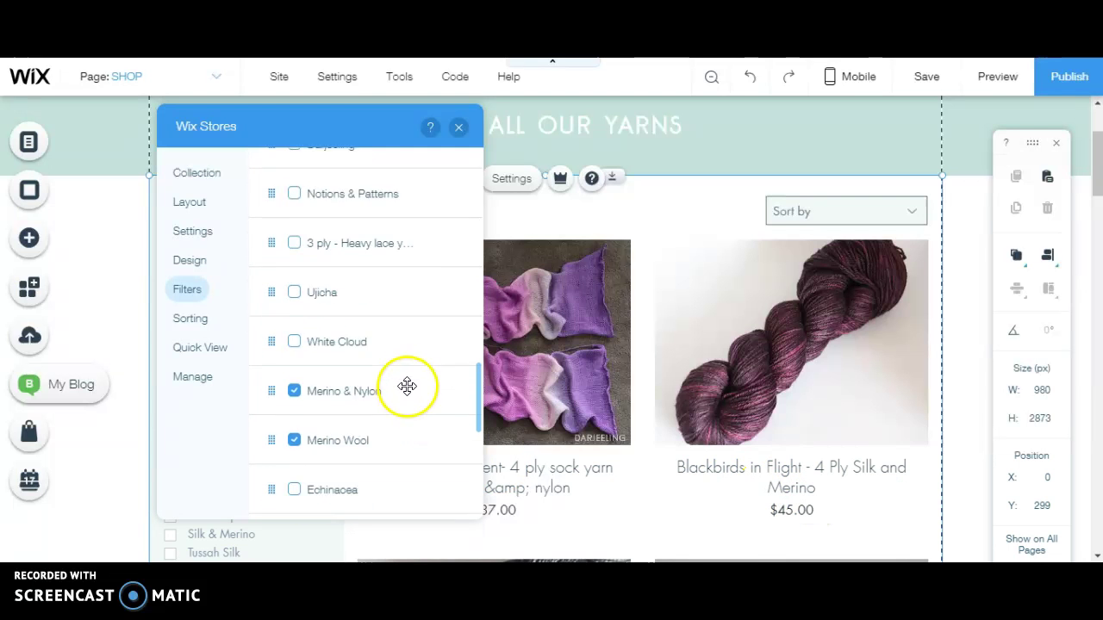
scroll(340, 273, "up", 7)
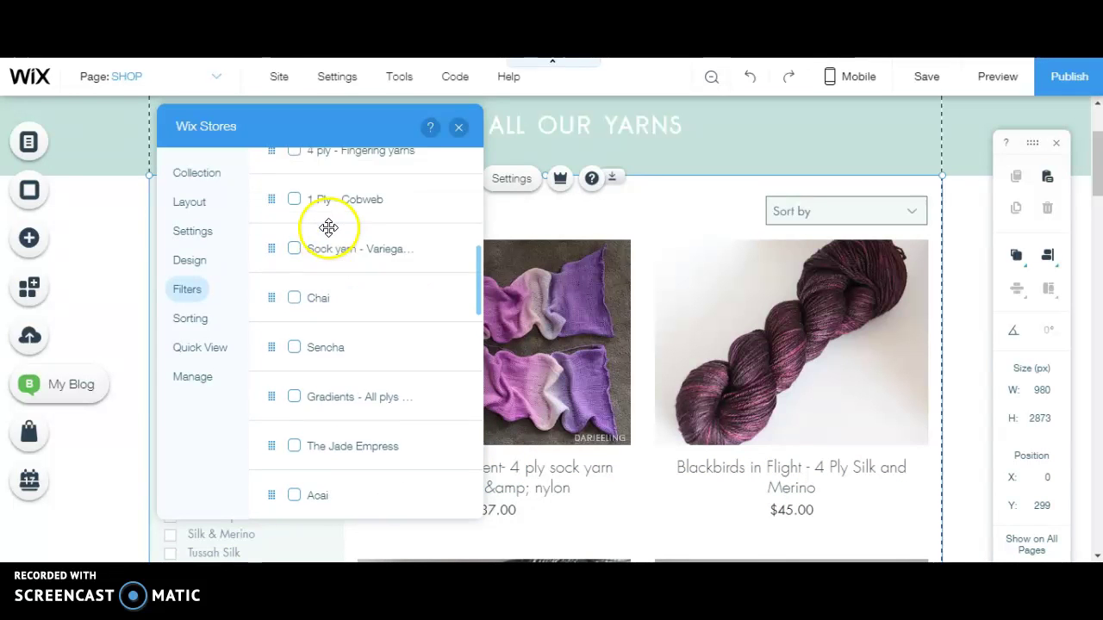
scroll(306, 202, "up", 2)
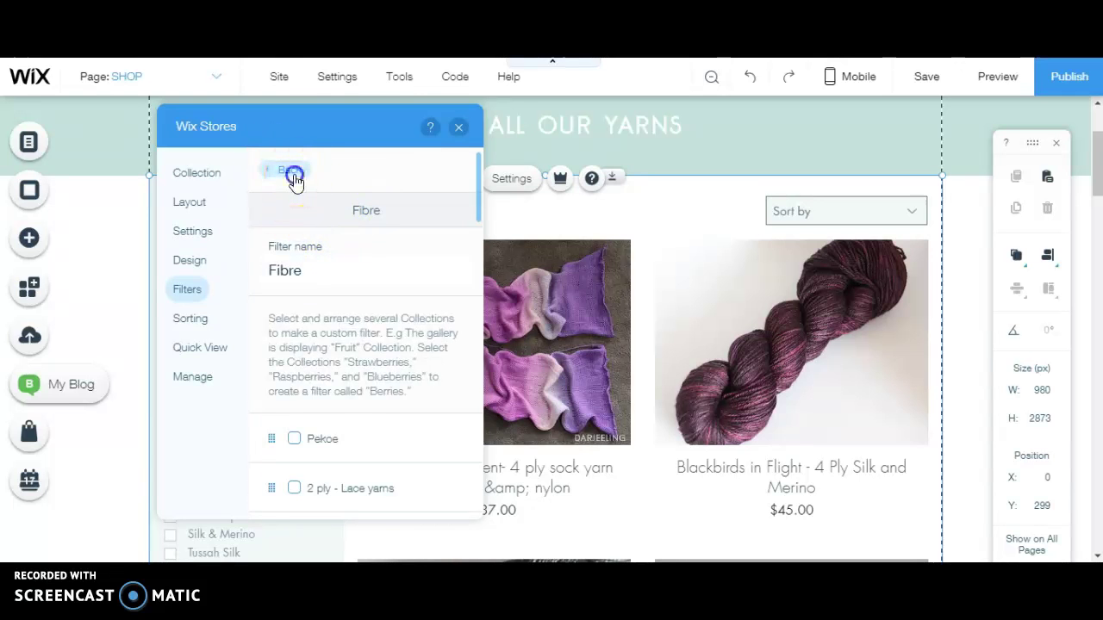
left_click(290, 173)
left_click(458, 131)
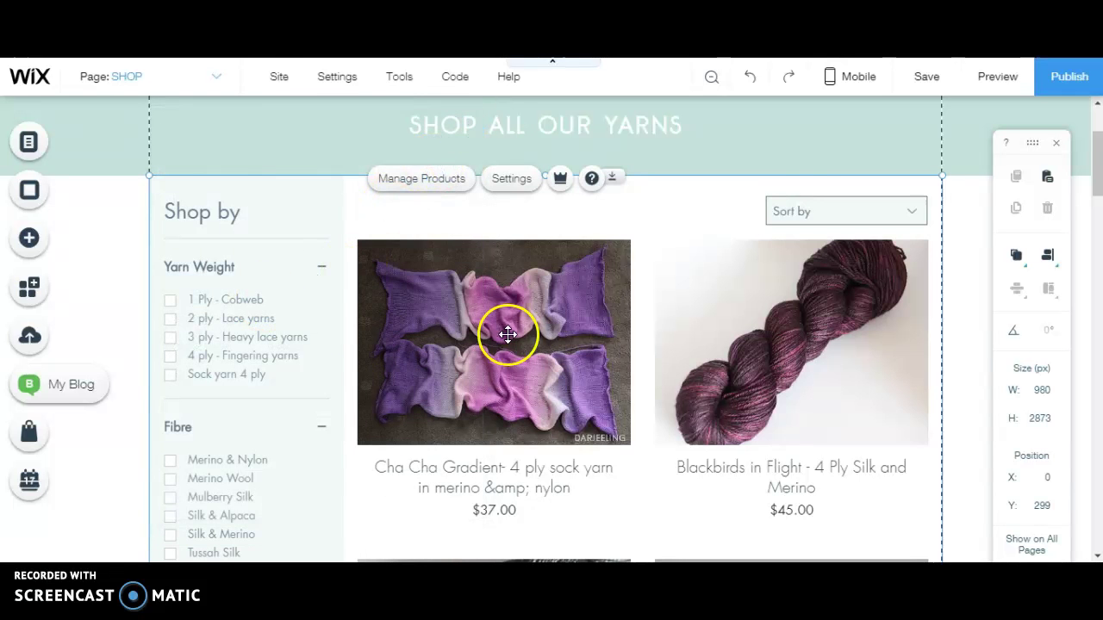
left_click(927, 79)
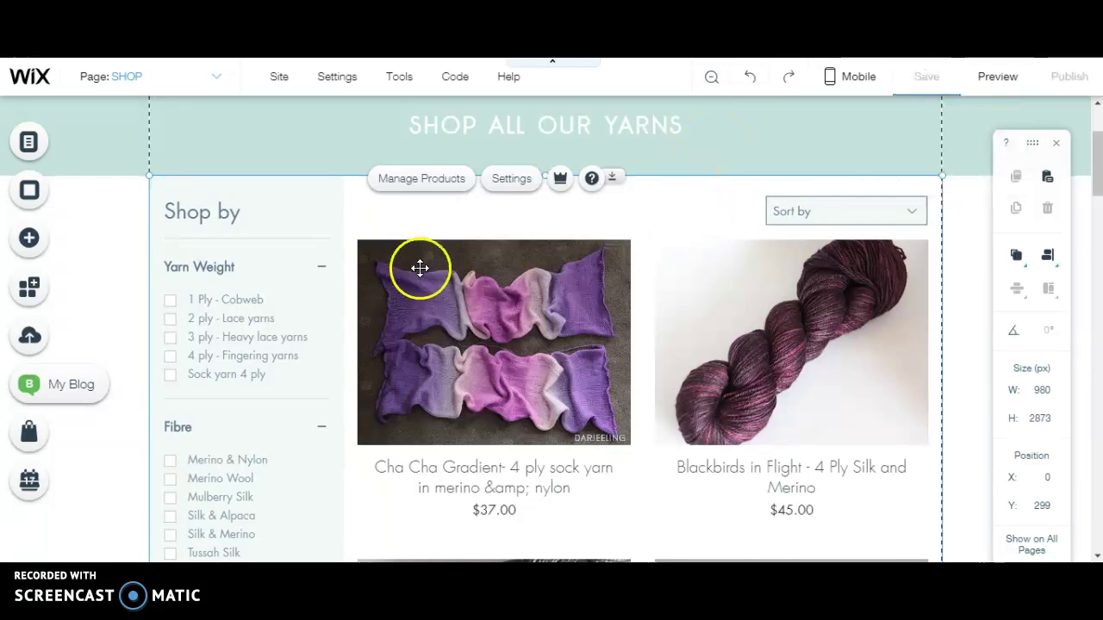
- Review the Yarn Weight and Fibre filters on SHOP, and compare them with those on THE ANCIENT FOREST V2 page
scroll(414, 380, "down", 1)
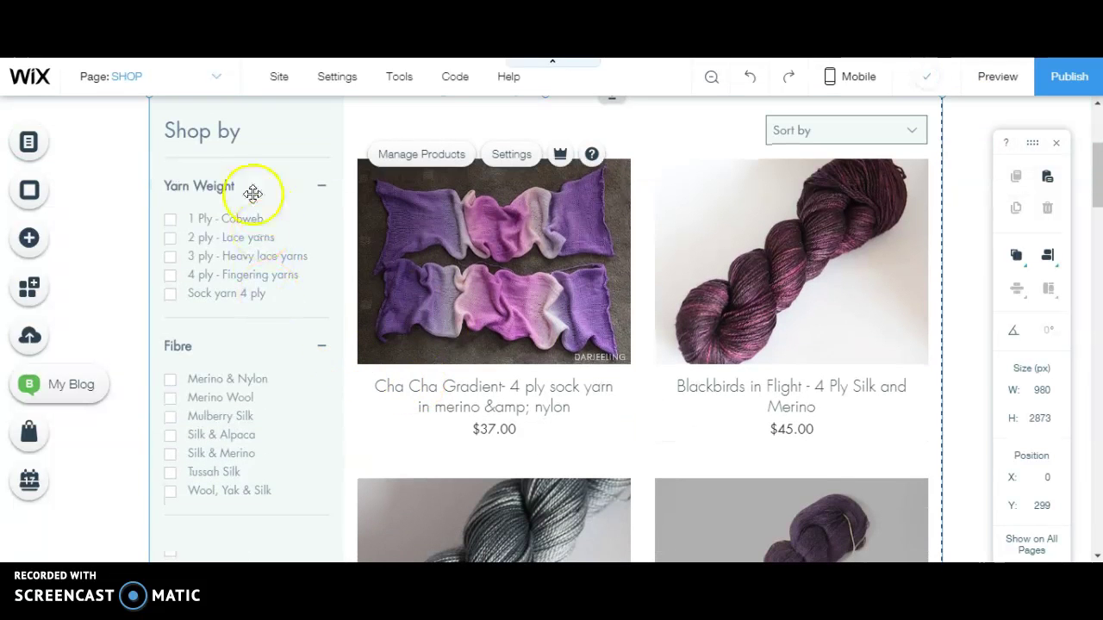
scroll(293, 284, "down", 2)
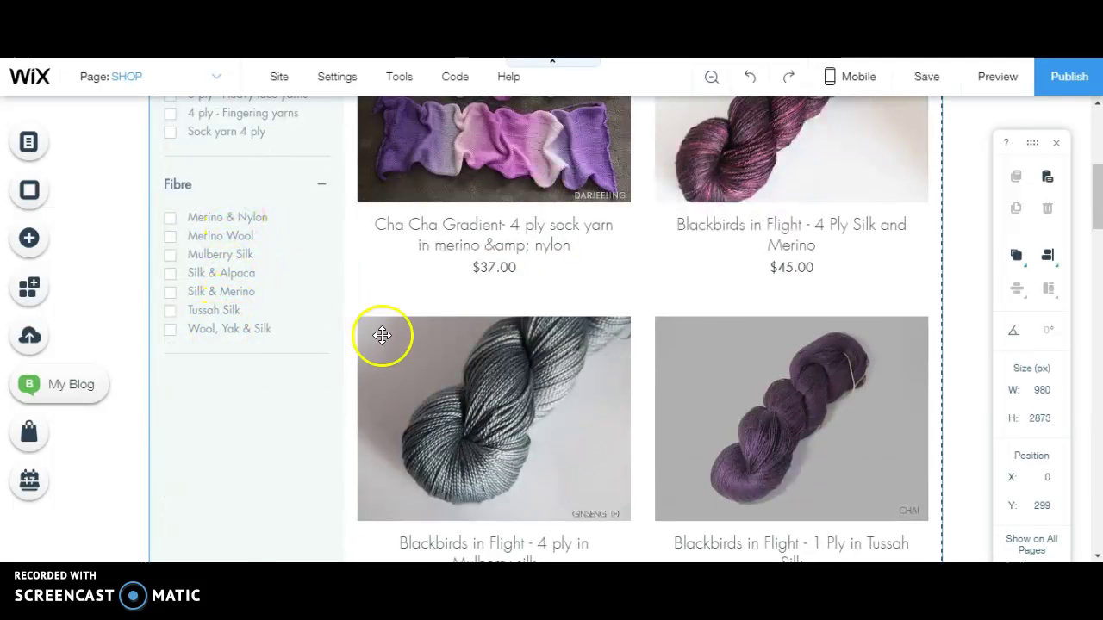
scroll(401, 336, "up", 5)
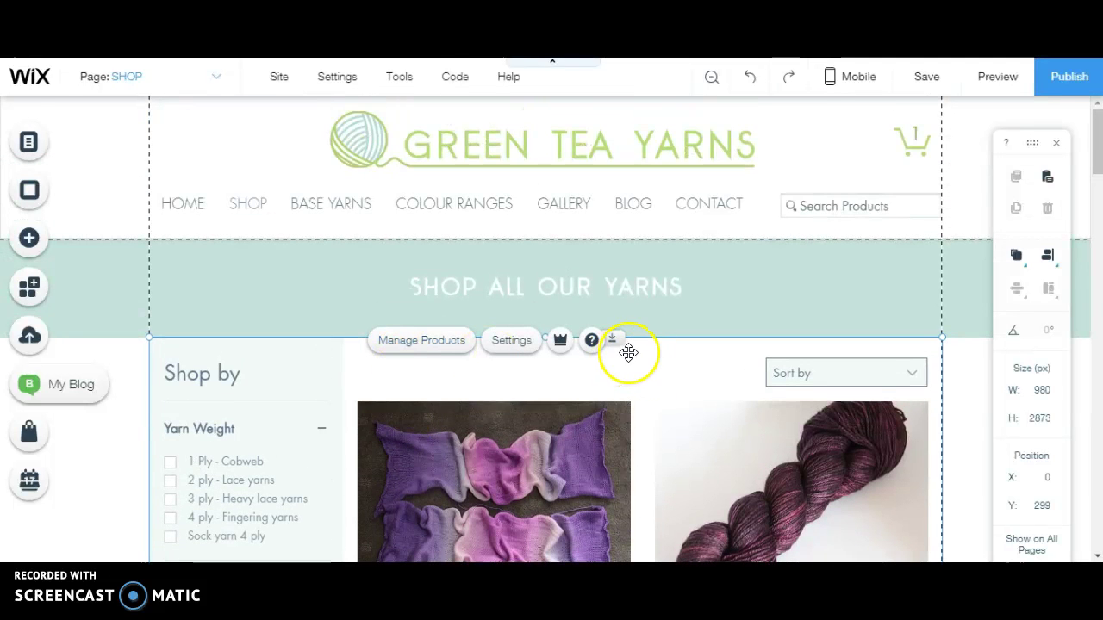
left_click(217, 77)
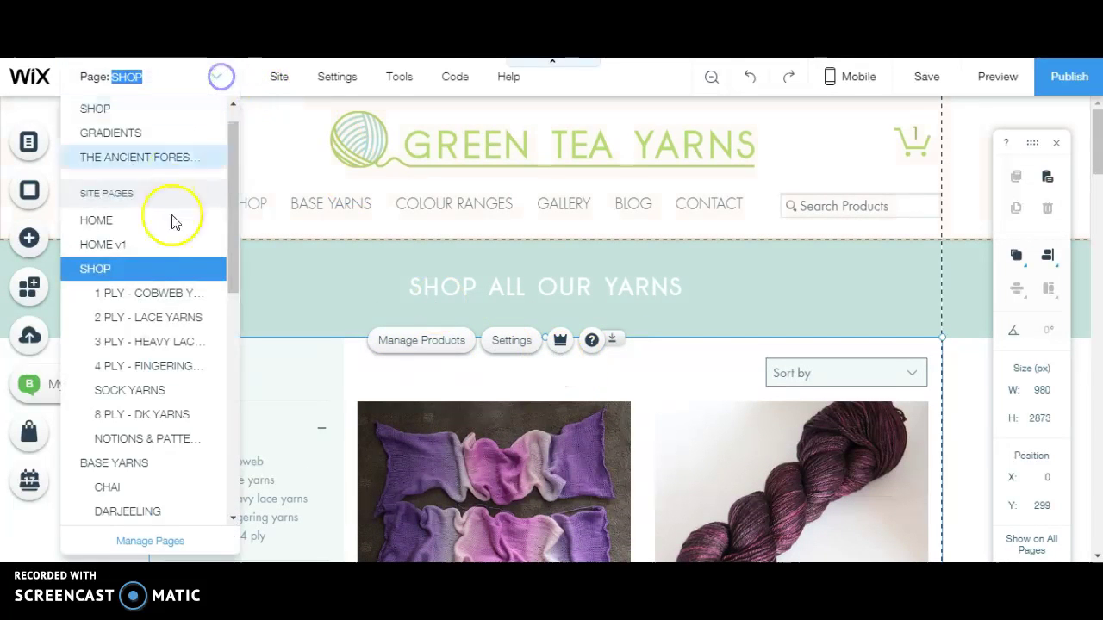
scroll(165, 318, "down", 5)
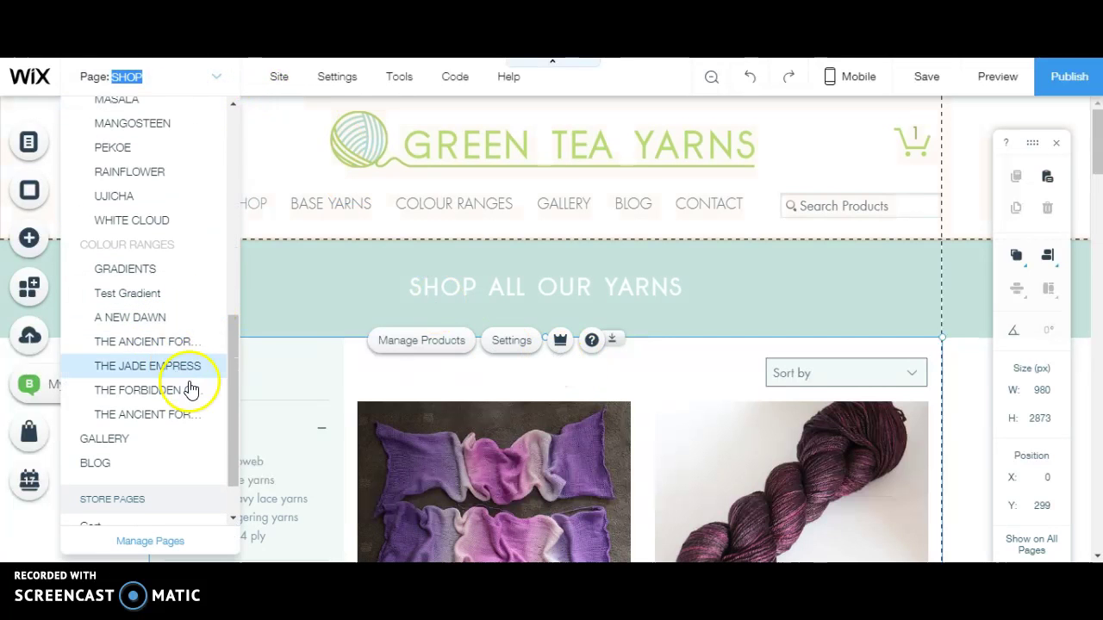
left_click(199, 416)
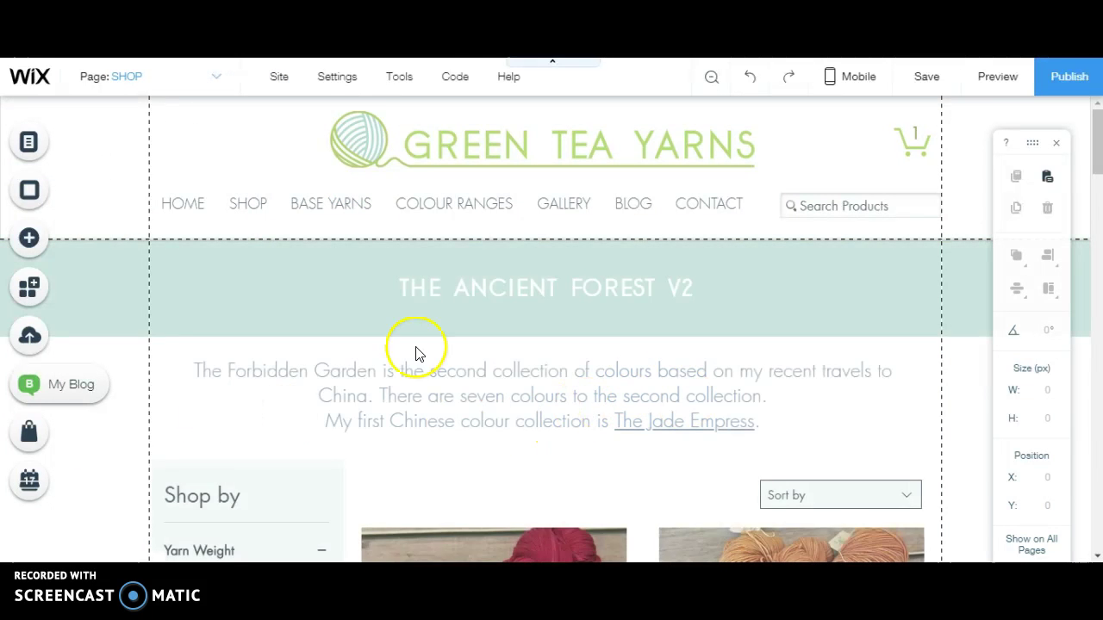
scroll(799, 325, "down", 3)
scroll(799, 325, "down", 3)
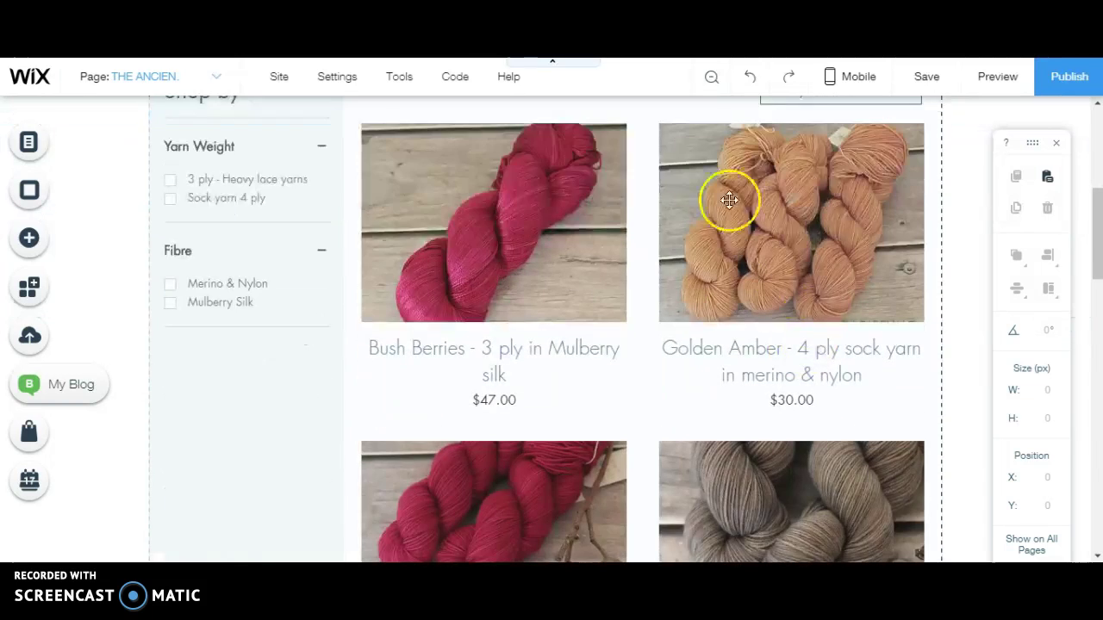
scroll(608, 474, "up", 3)
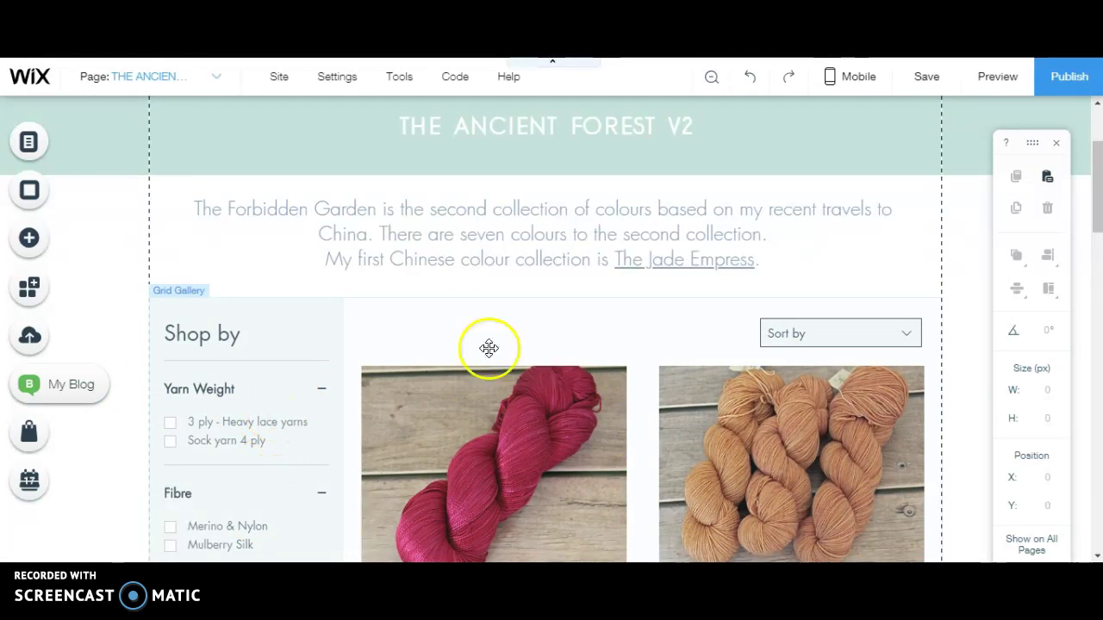
- Save the site and check the filters against the products shown on THE ANCIENT FOREST V2 page
left_click(928, 79)
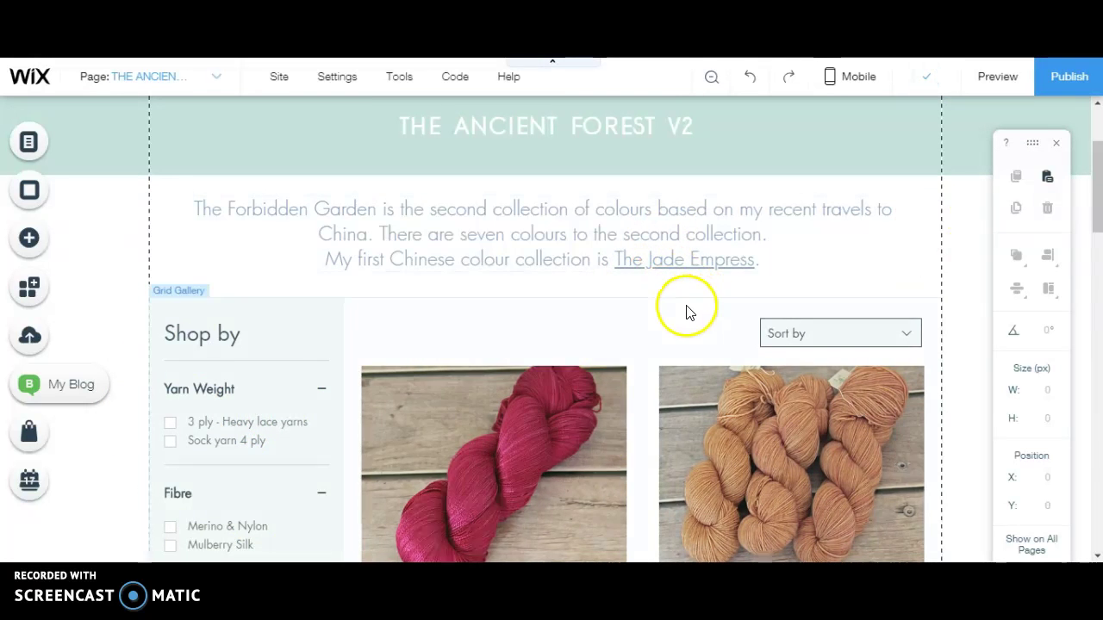
scroll(698, 284, "down", 2)
scroll(603, 319, "down", 5)
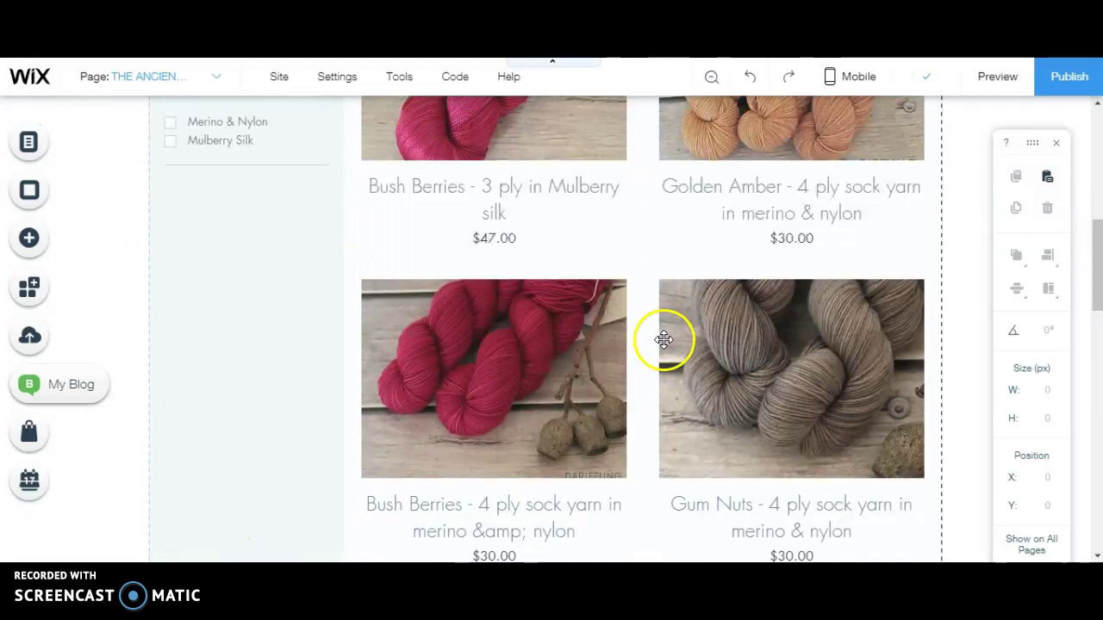
scroll(667, 353, "up", 4)
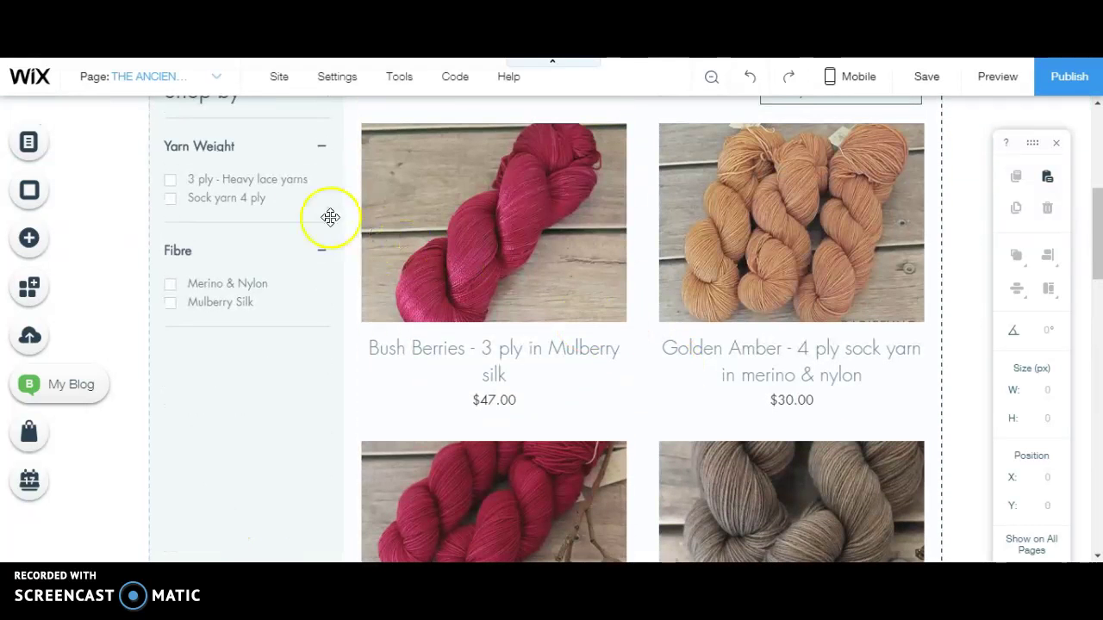